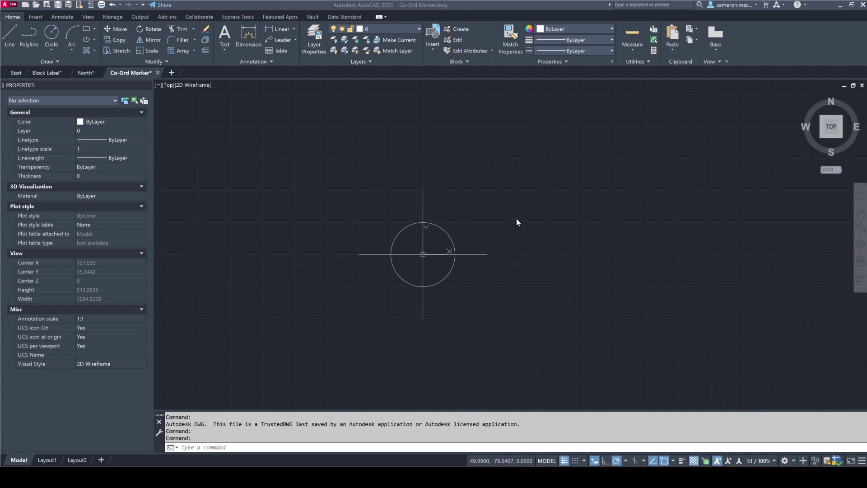
Look over the blocks in the North and Block Label drawings and return to the Co-Ord Marker drawing.
{"action": "middle_click_drag", "start_coordinate": [515, 224], "coordinate": [574, 230]}
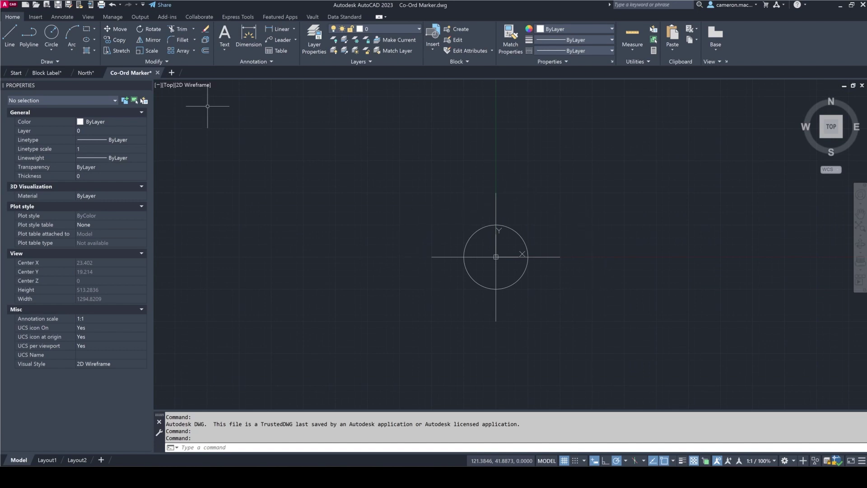
{"action": "left_click", "coordinate": [89, 74]}
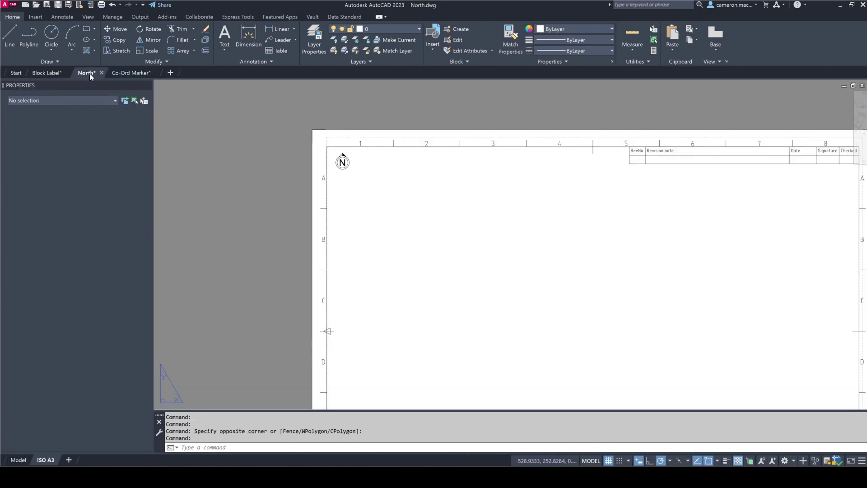
{"action": "scroll", "coordinate": [343, 162], "scroll_direction": "up", "scroll_amount": 4}
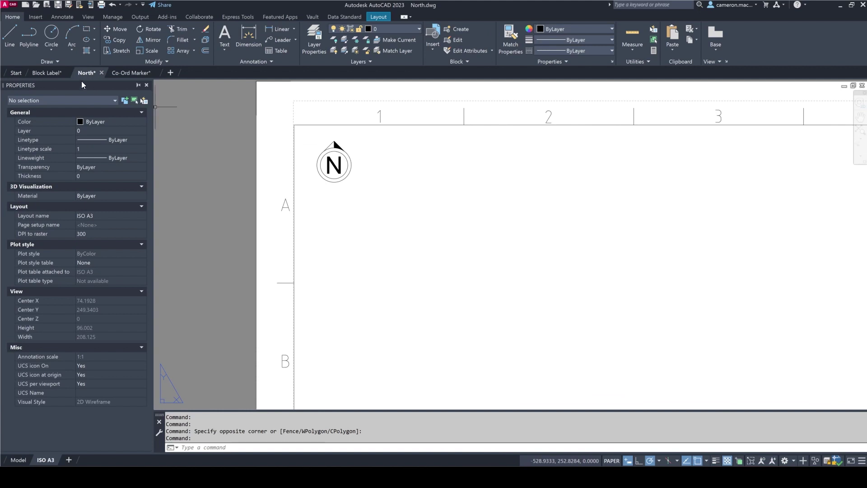
{"action": "left_click", "coordinate": [42, 73]}
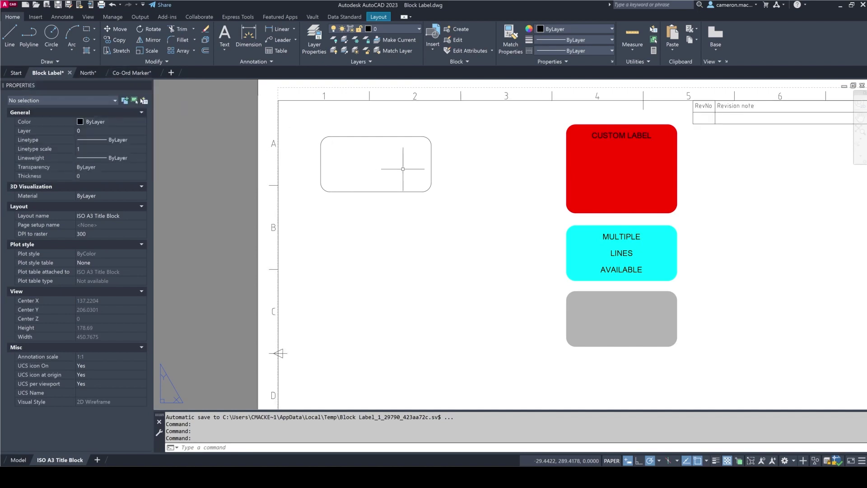
{"action": "left_click", "coordinate": [412, 137]}
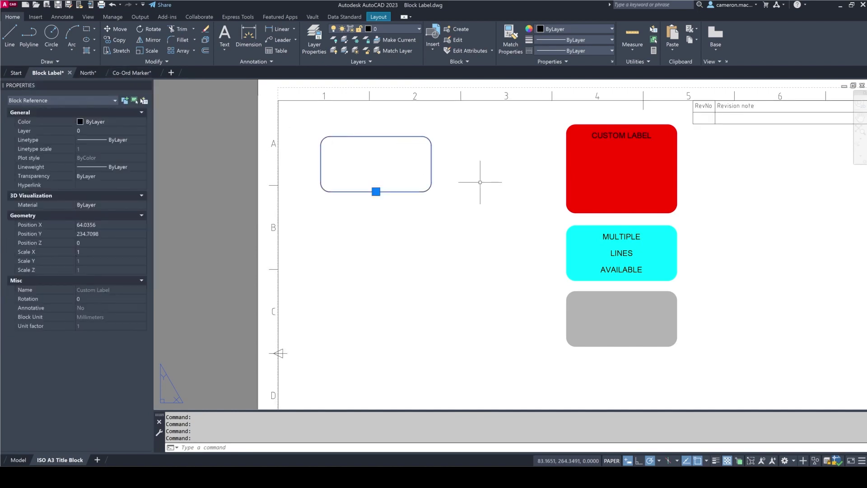
{"action": "key", "text": "Escape"}
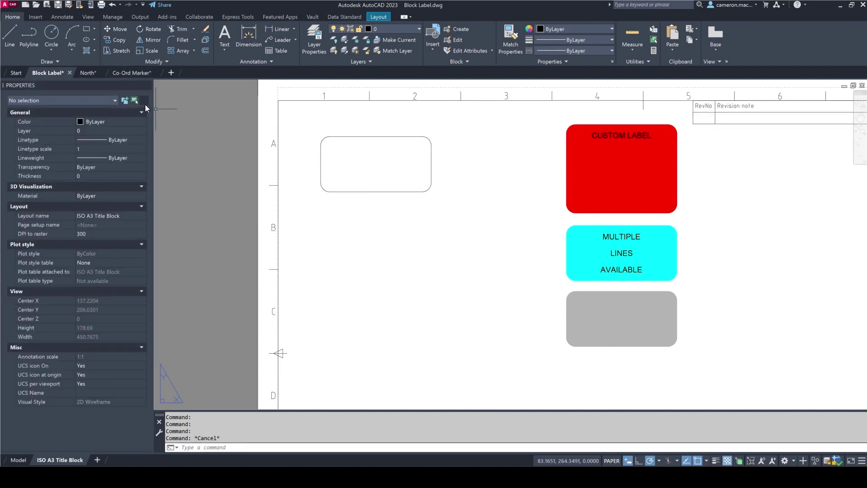
{"action": "left_click", "coordinate": [121, 72]}
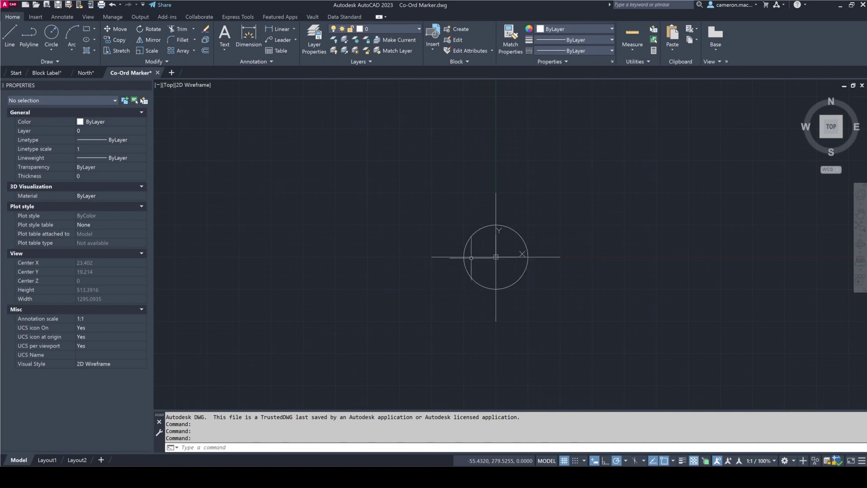
Open the Co-Ord point block definition for editing in the Block Editor.
{"action": "left_click", "coordinate": [496, 257]}
{"action": "scroll", "coordinate": [541, 248], "scroll_direction": "up", "scroll_amount": 2}
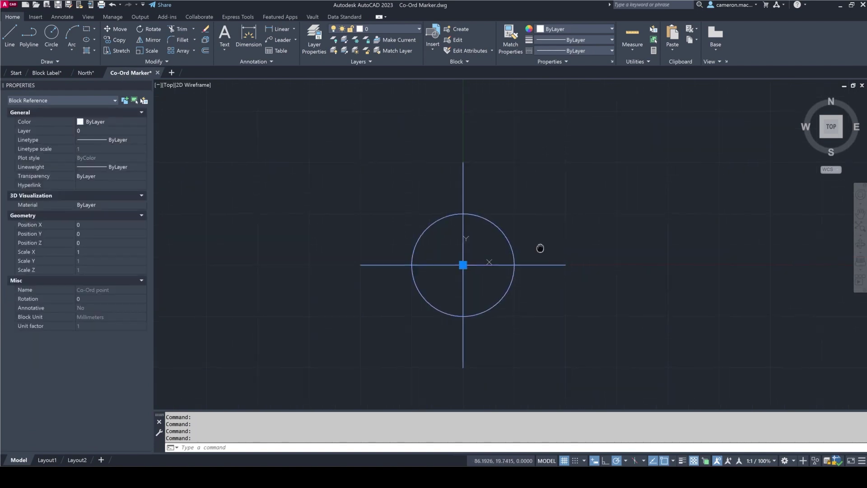
{"action": "middle_click_drag", "start_coordinate": [541, 248], "coordinate": [560, 231]}
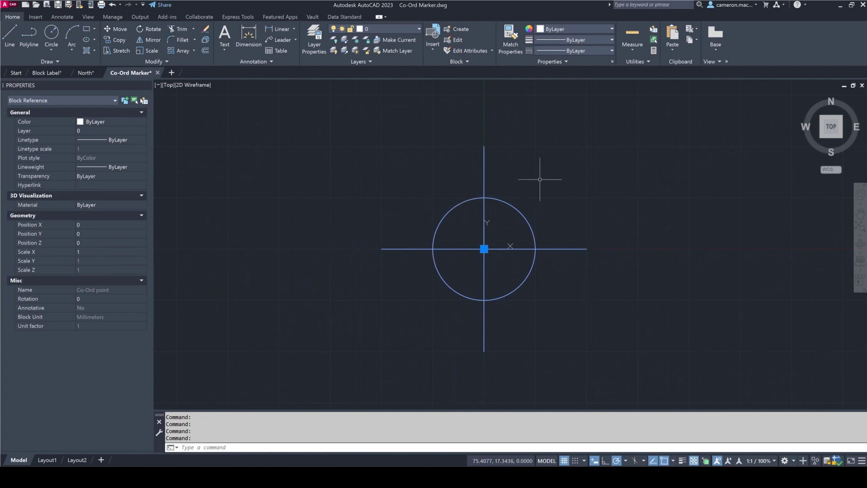
{"action": "left_click", "coordinate": [608, 178]}
{"action": "key", "text": "Escape"}
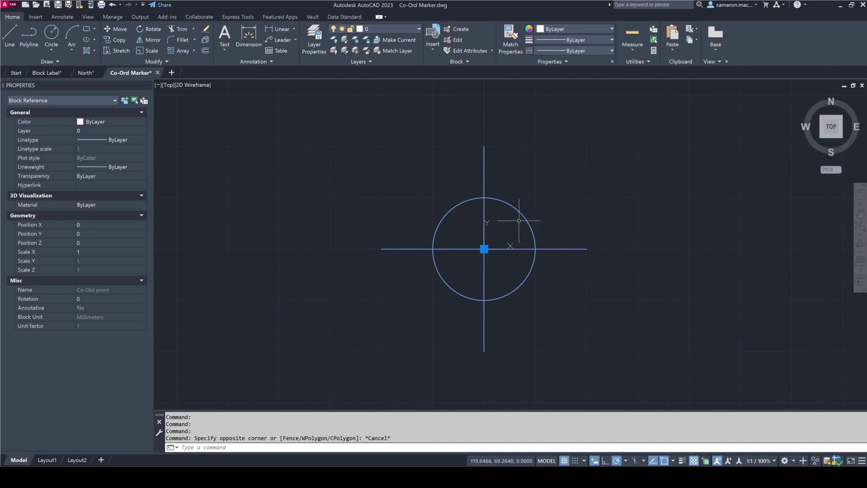
{"action": "left_click", "coordinate": [557, 187]}
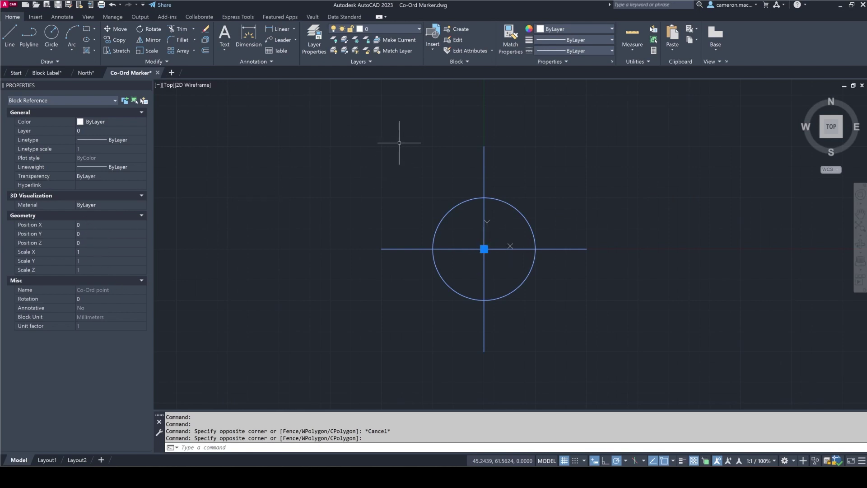
{"action": "left_click", "coordinate": [454, 41]}
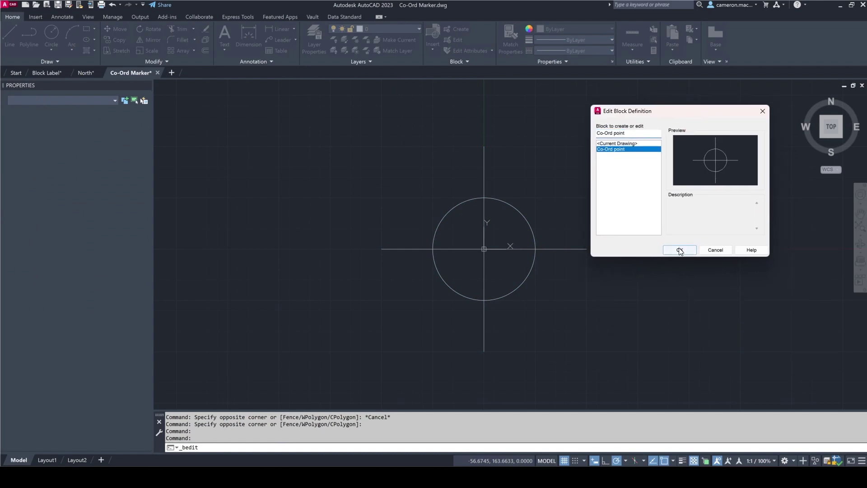
{"action": "left_click", "coordinate": [680, 250]}
{"action": "middle_click_drag", "start_coordinate": [699, 210], "coordinate": [707, 200]}
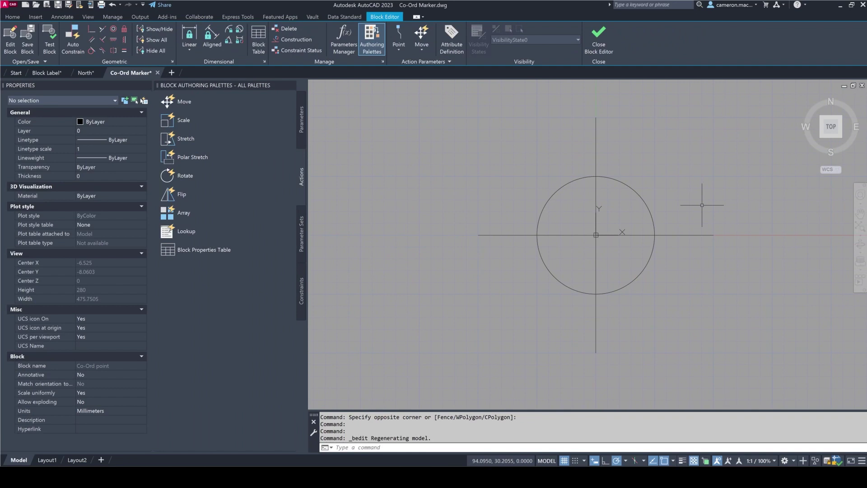
{"action": "middle_click_drag", "start_coordinate": [702, 205], "coordinate": [668, 209]}
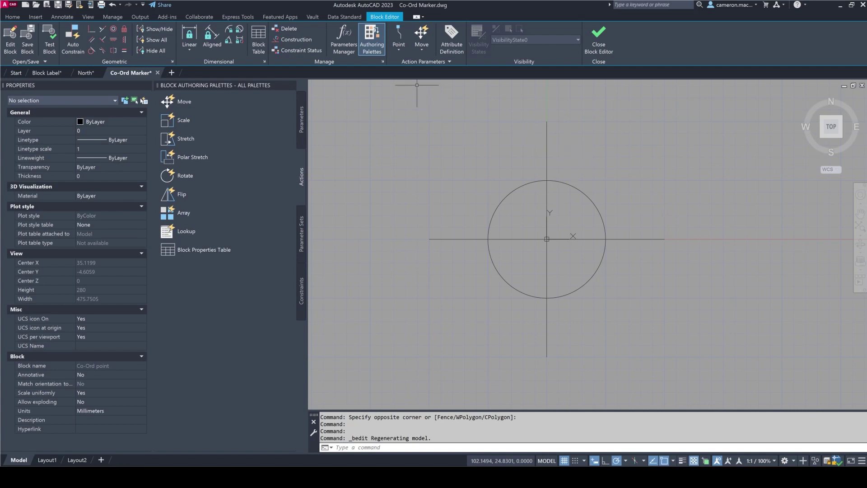
Start an attribute definition for the block with the tag Co-Ords and the prompt Co-Ordinates.
{"action": "left_click", "coordinate": [449, 45]}
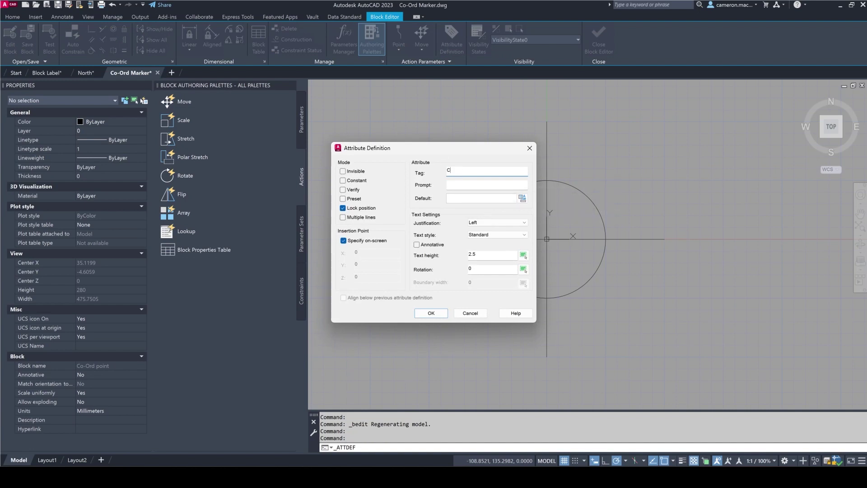
{"action": "type", "text": "Co-Ords"}
{"action": "left_click", "coordinate": [473, 186]}
{"action": "type", "text": "Co"}
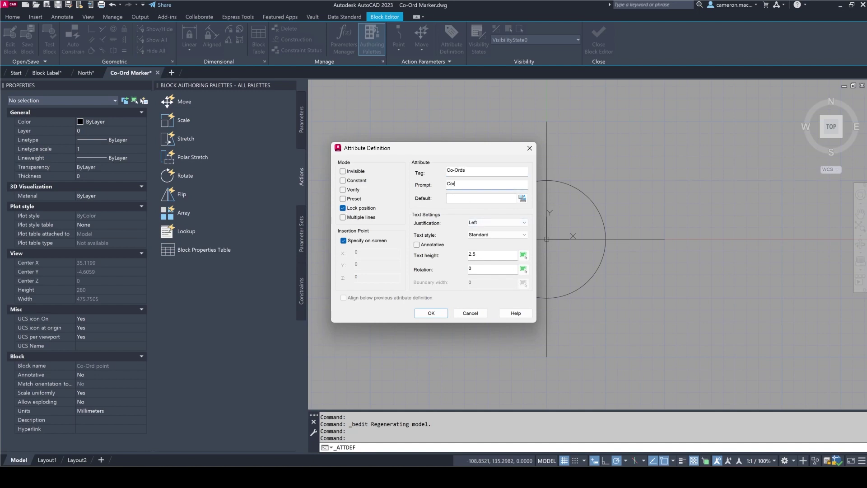
{"action": "type", "text": "-Ords"}
Start a field for the attribute's default value, using the Objects category, BlockPlaceholder and the Position property.
{"action": "left_click", "coordinate": [523, 201]}
{"action": "left_click_drag", "start_coordinate": [830, 142], "coordinate": [646, 120]}
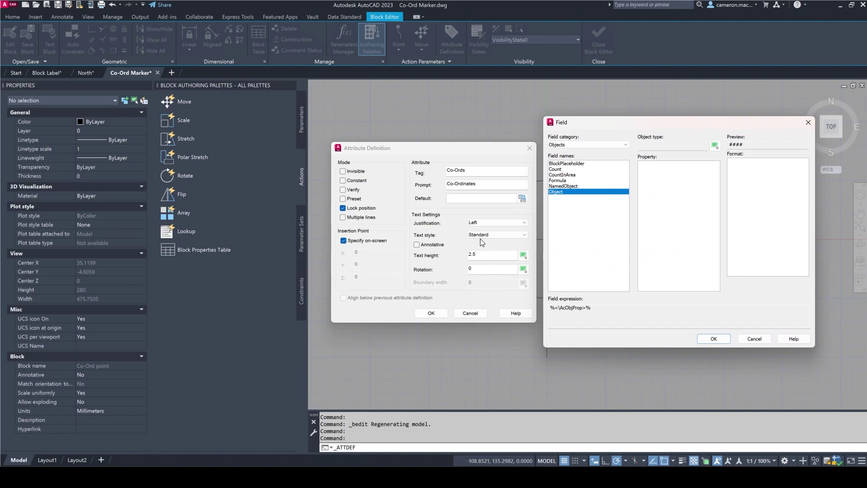
{"action": "left_click", "coordinate": [570, 144]}
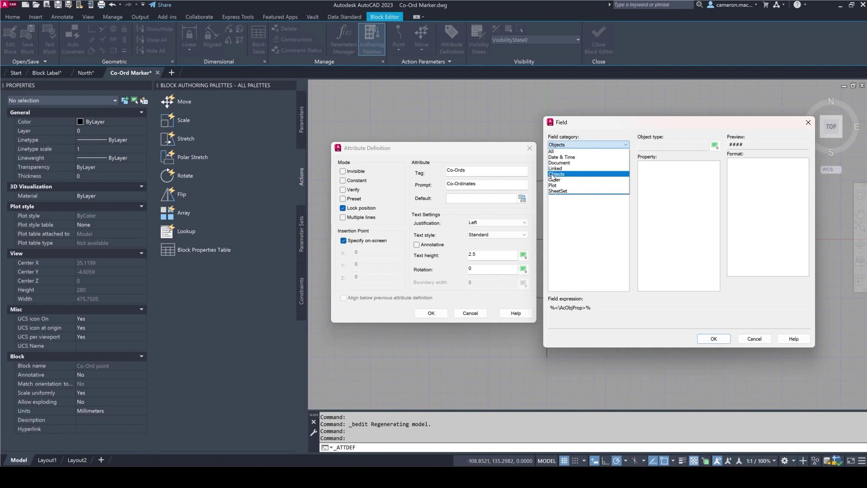
{"action": "left_click", "coordinate": [555, 152]}
{"action": "left_click", "coordinate": [558, 145]}
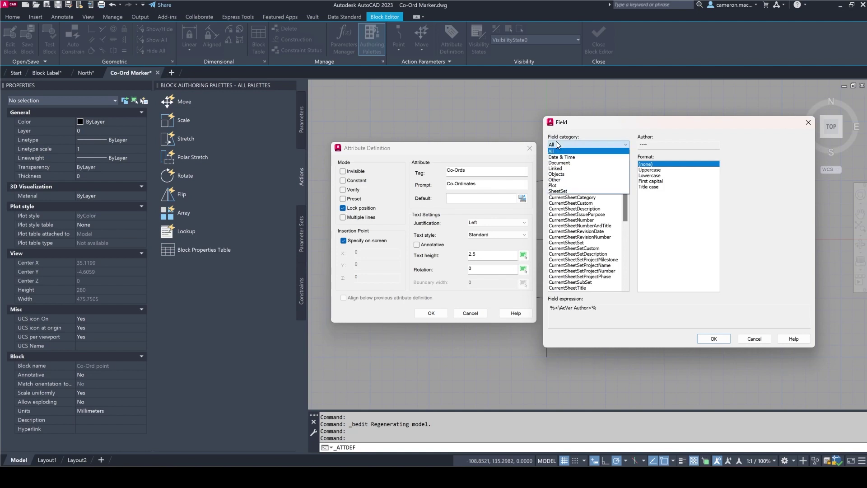
{"action": "left_click", "coordinate": [556, 173]}
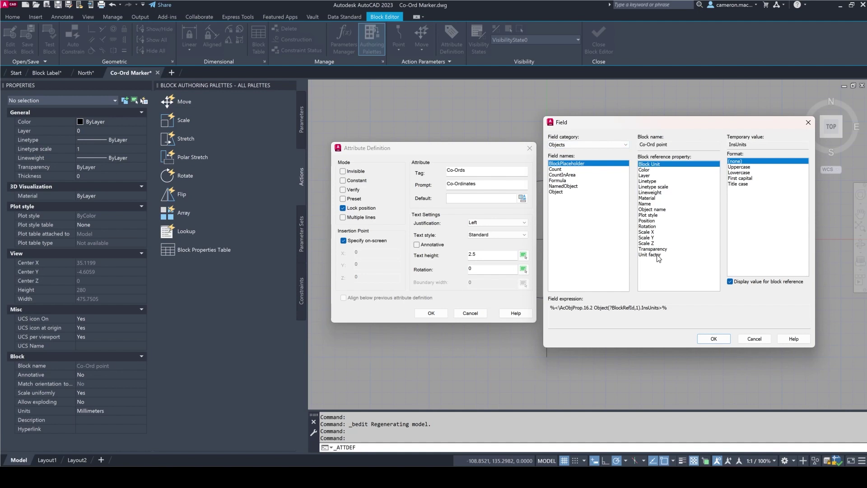
{"action": "left_click", "coordinate": [646, 221]}
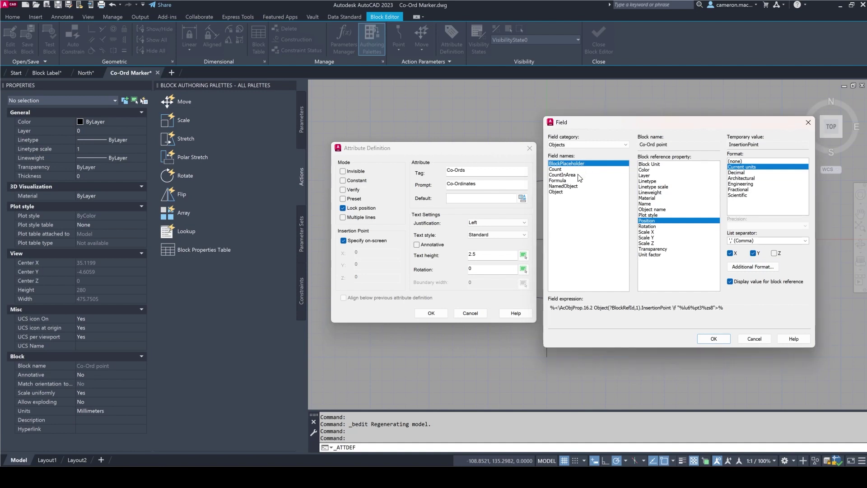
Try an Object field that references the Center property of the marker's circle.
{"action": "left_click", "coordinate": [556, 192]}
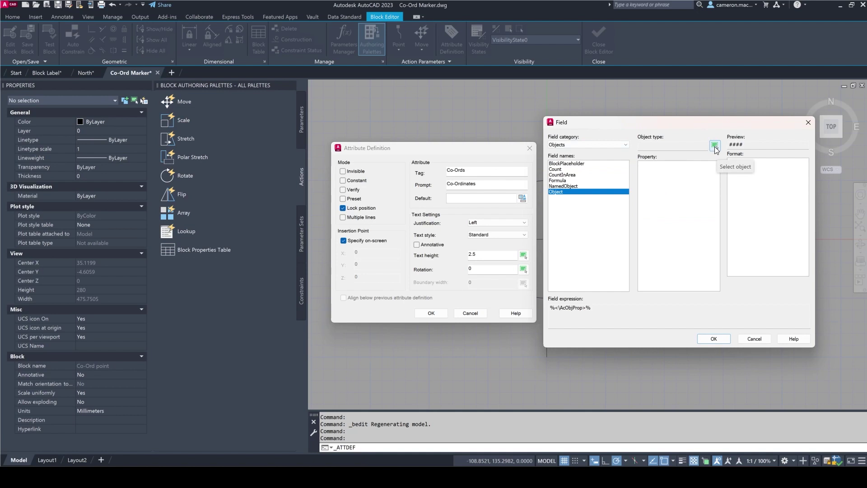
{"action": "left_click", "coordinate": [714, 146]}
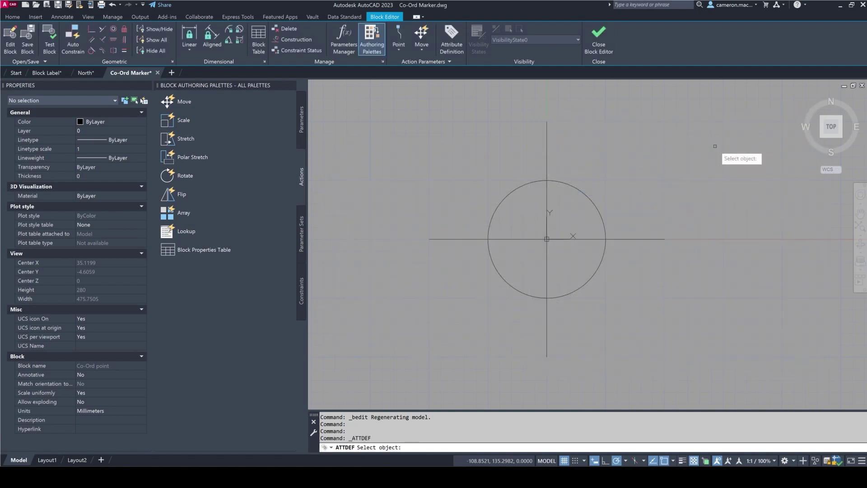
{"action": "left_click", "coordinate": [569, 184]}
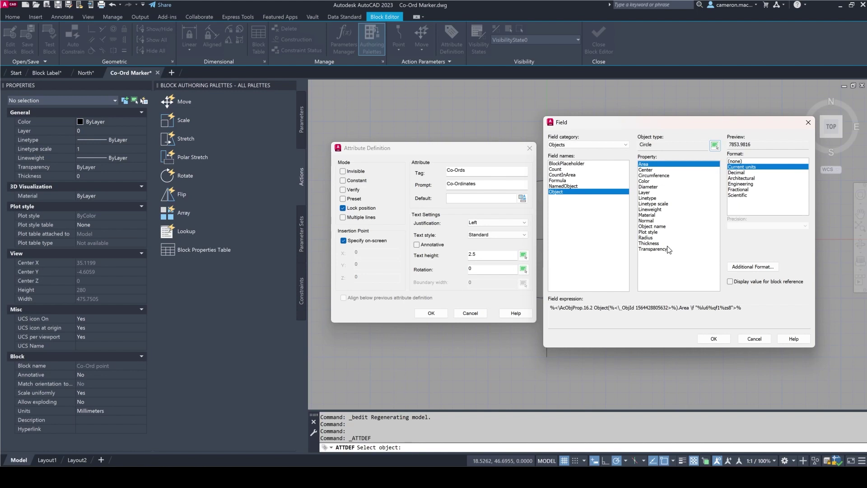
{"action": "left_click", "coordinate": [646, 171]}
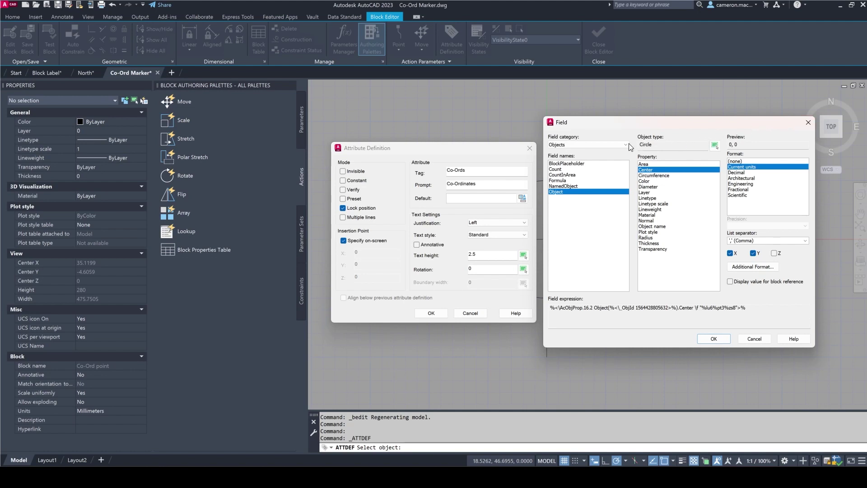
Insert the BlockPlaceholder Position field, with X and Y in current units, as the attribute's default value.
{"action": "left_click", "coordinate": [568, 164]}
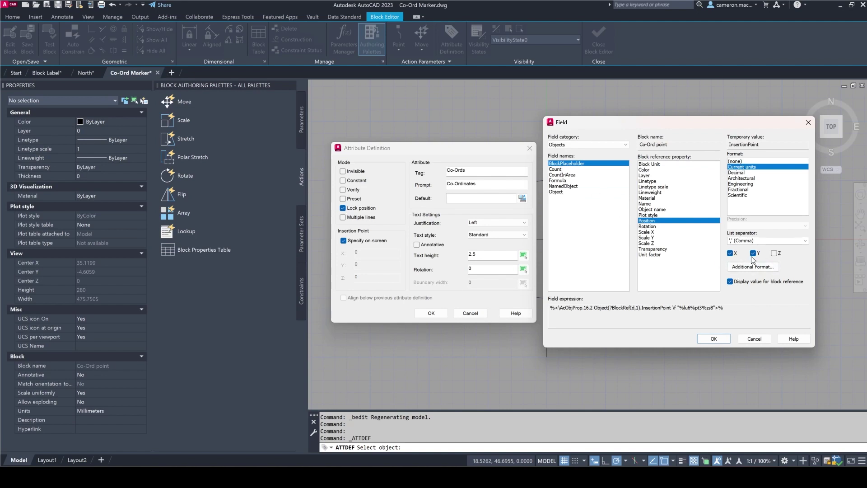
{"action": "left_click", "coordinate": [707, 339]}
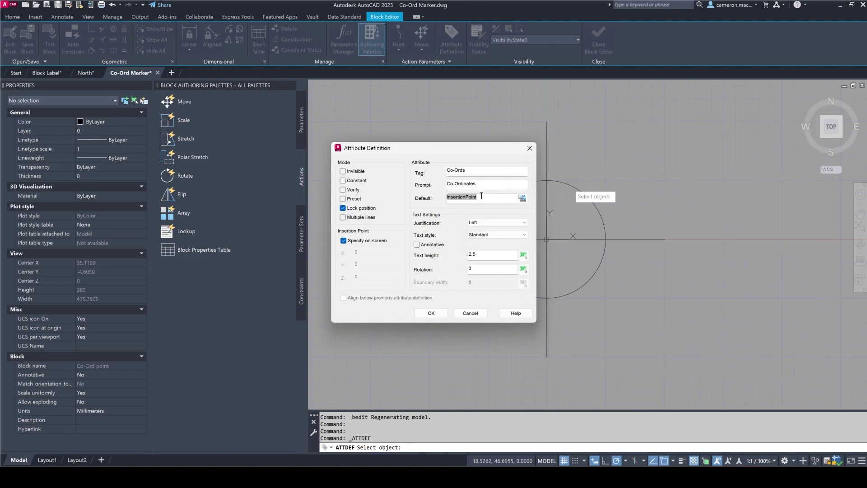
Set the attribute's justification to Middle center and its text height to 5.
{"action": "left_click_drag", "start_coordinate": [457, 152], "coordinate": [416, 122]}
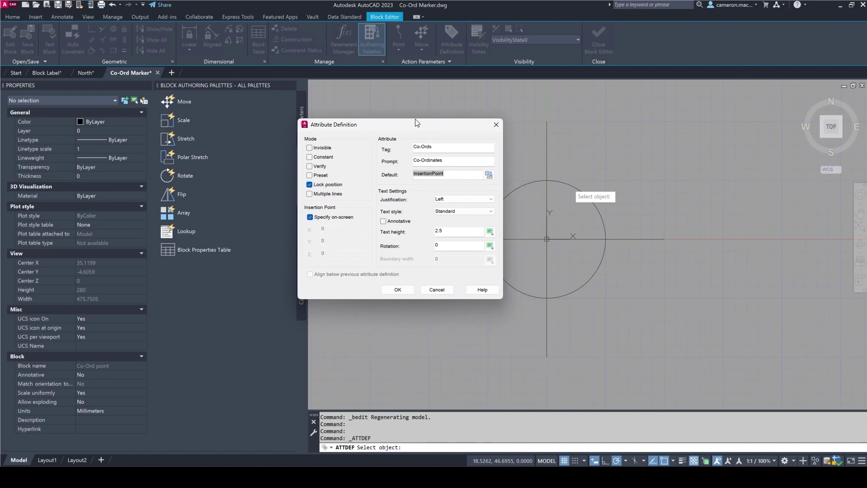
{"action": "left_click", "coordinate": [462, 199]}
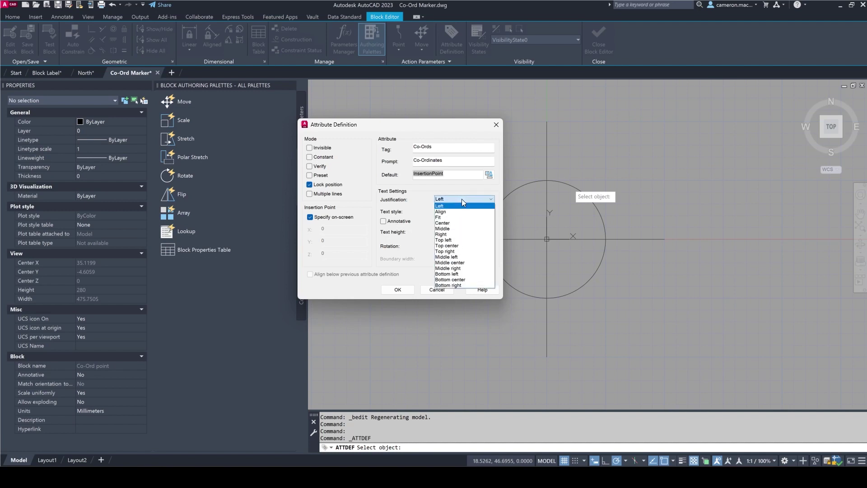
{"action": "left_click", "coordinate": [462, 263]}
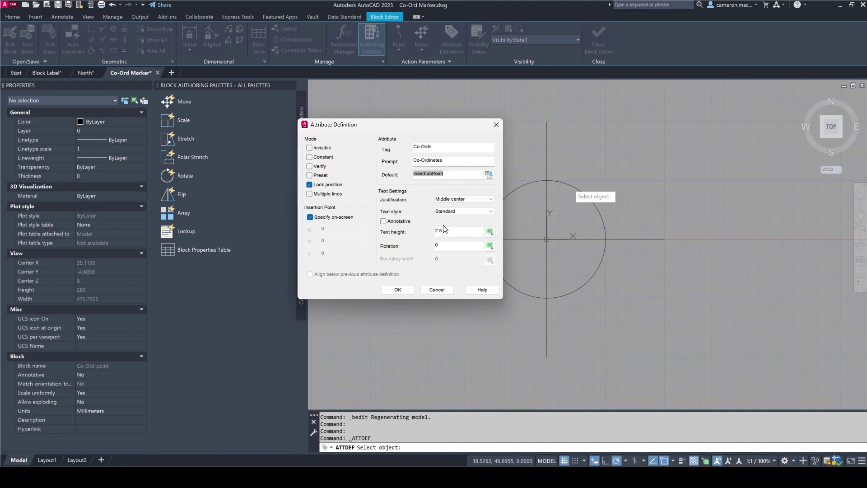
{"action": "left_click_drag", "start_coordinate": [454, 233], "coordinate": [413, 232]}
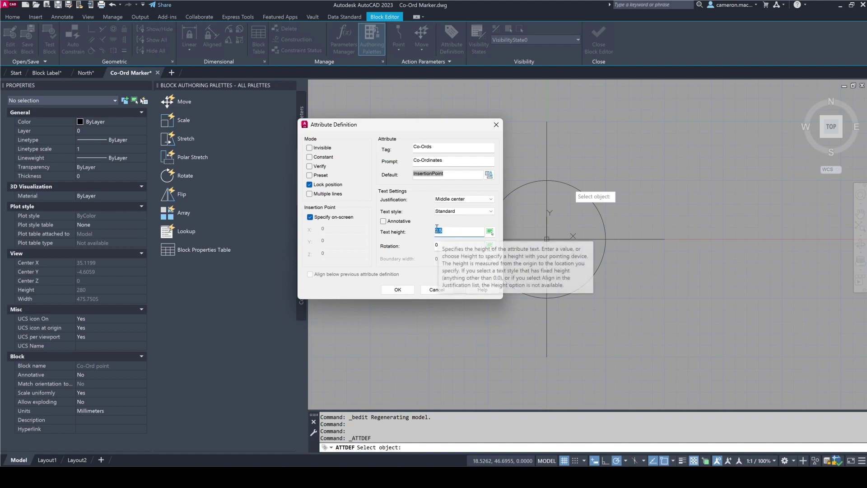
{"action": "type", "text": "5"}
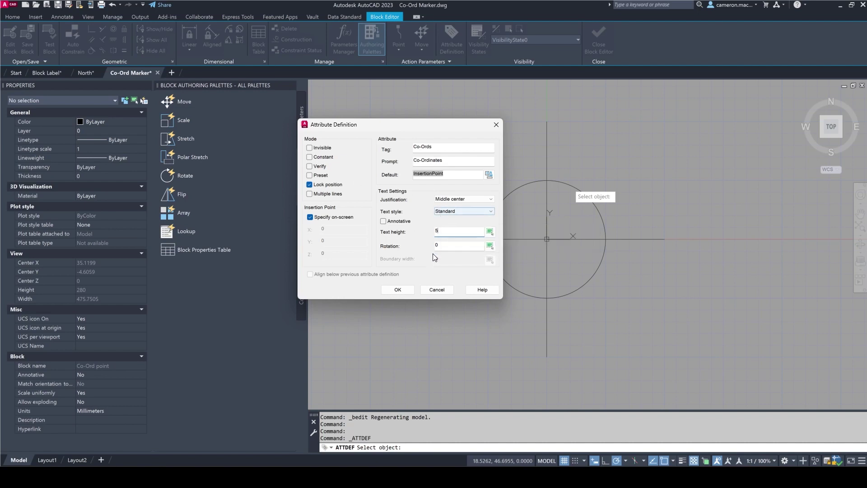
Accept the attribute definition and place the attribute 120 mm directly below the marker circle's centre.
{"action": "left_click", "coordinate": [398, 291]}
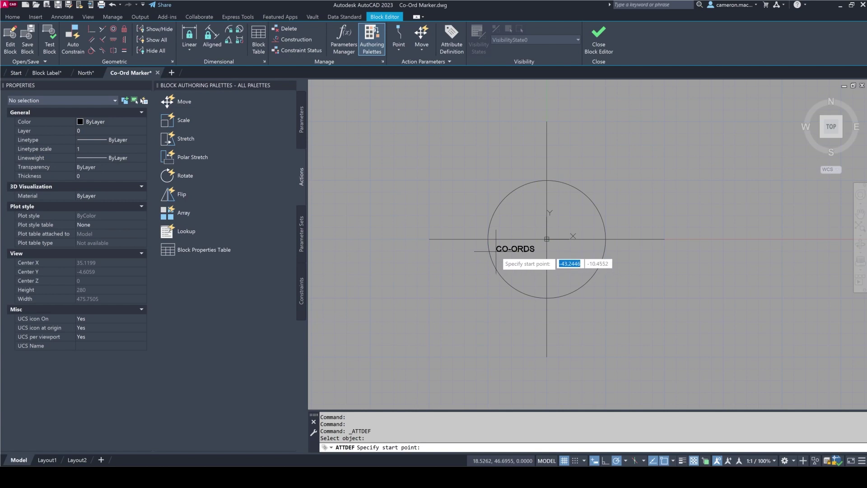
{"action": "scroll", "coordinate": [559, 252], "scroll_direction": "up", "scroll_amount": 2}
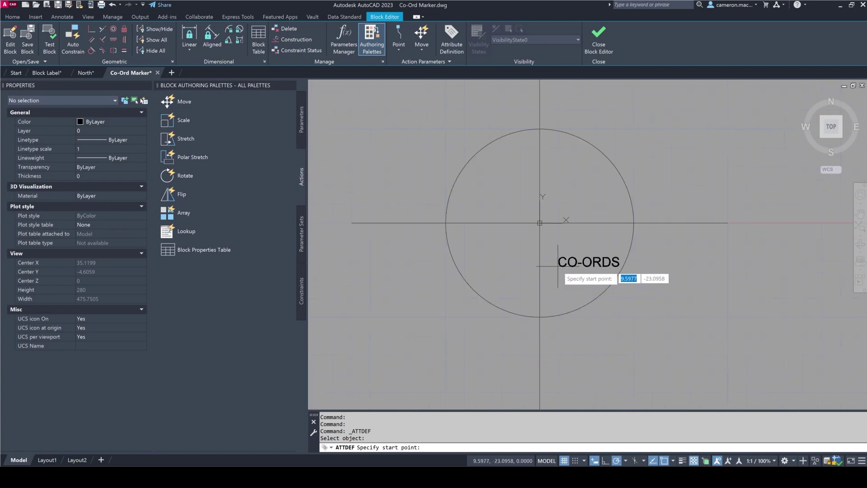
{"action": "scroll", "coordinate": [559, 252], "scroll_direction": "down", "scroll_amount": 5}
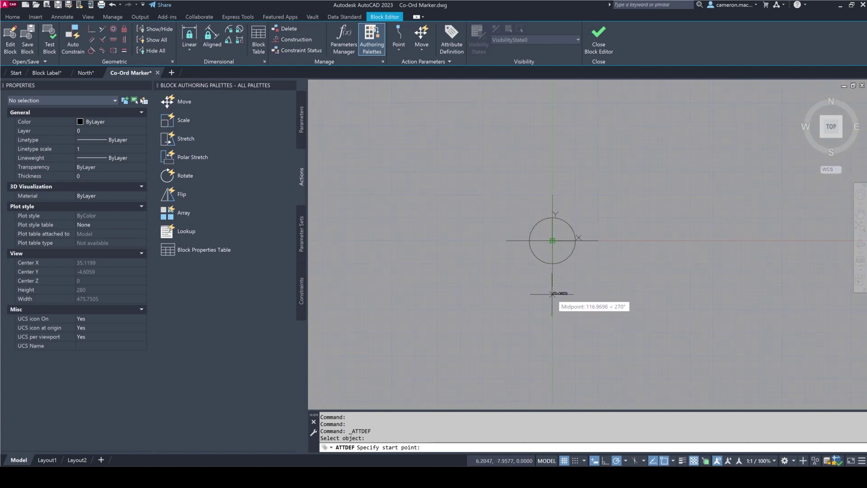
{"action": "type", "text": "1"}
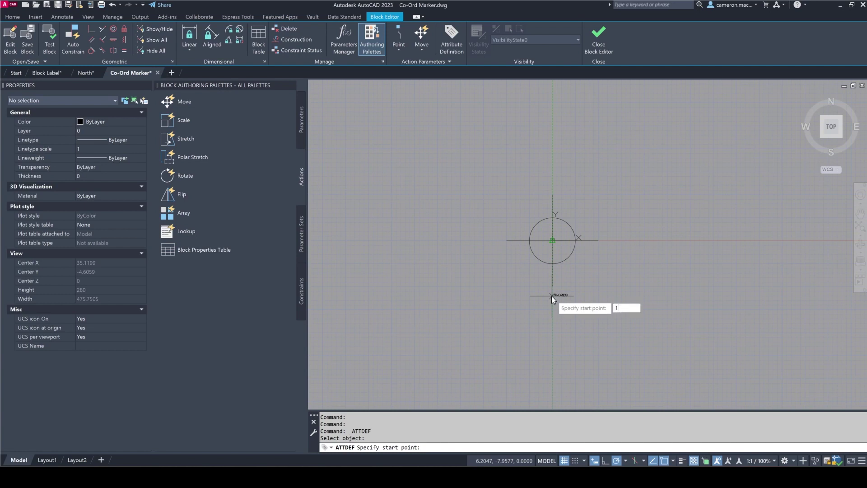
{"action": "type", "text": "20"}
{"action": "key", "text": "Return"}
{"action": "scroll", "coordinate": [559, 300], "scroll_direction": "up", "scroll_amount": 4}
{"action": "scroll", "coordinate": [553, 291], "scroll_direction": "down", "scroll_amount": 2}
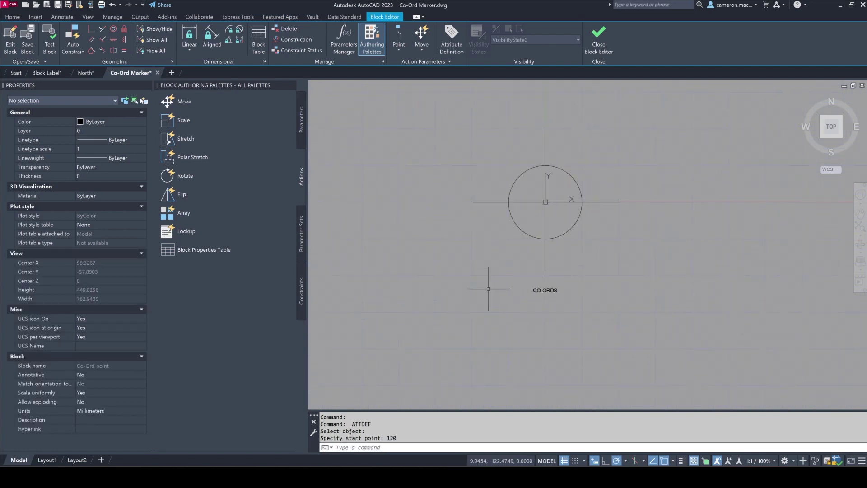
Set the text height of the CO-ORDS attribute to 10.
{"action": "left_click", "coordinate": [540, 290]}
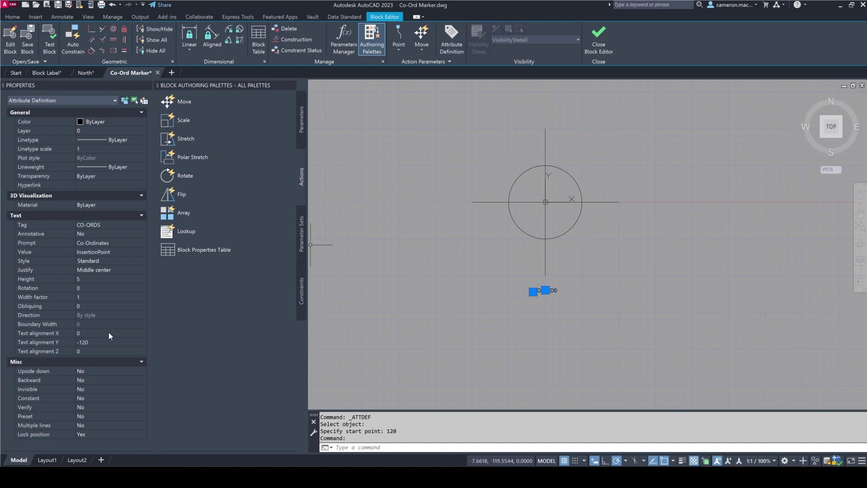
{"action": "left_click", "coordinate": [91, 278]}
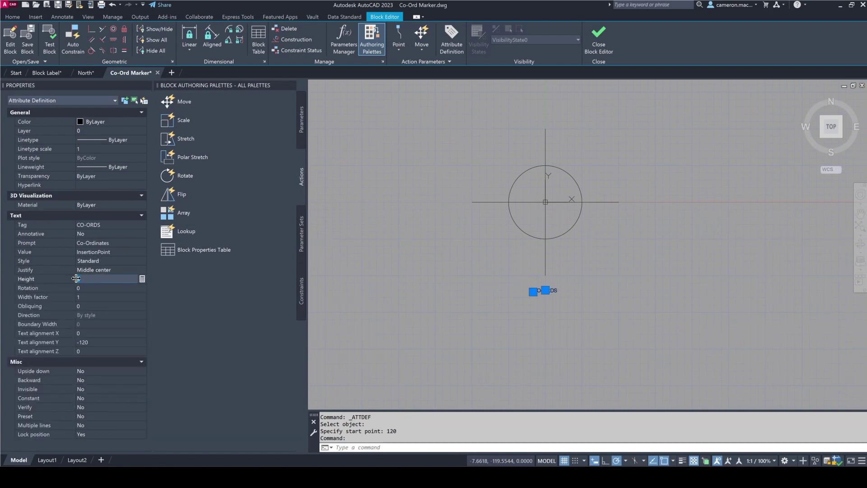
{"action": "key", "text": "Return"}
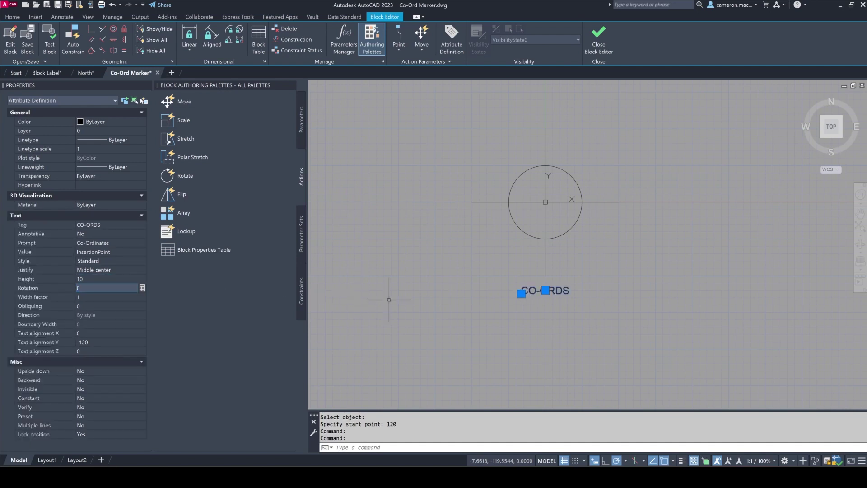
{"action": "key", "text": "Escape"}
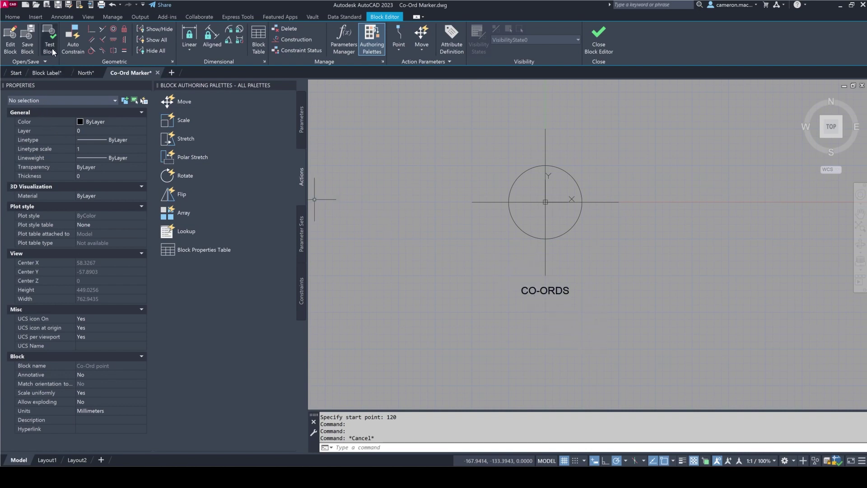
Close the block editor, saving the changes to Co-Ord point, and inspect the marker already placed at the origin.
{"action": "left_click", "coordinate": [602, 41]}
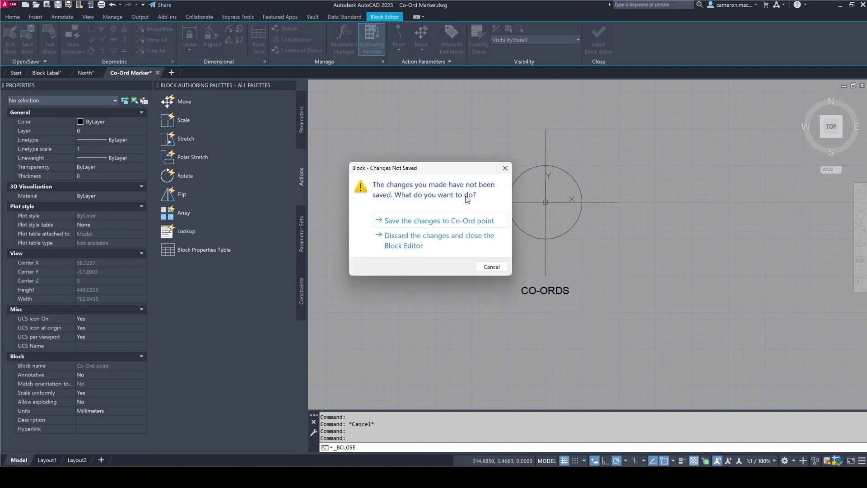
{"action": "left_click", "coordinate": [412, 222]}
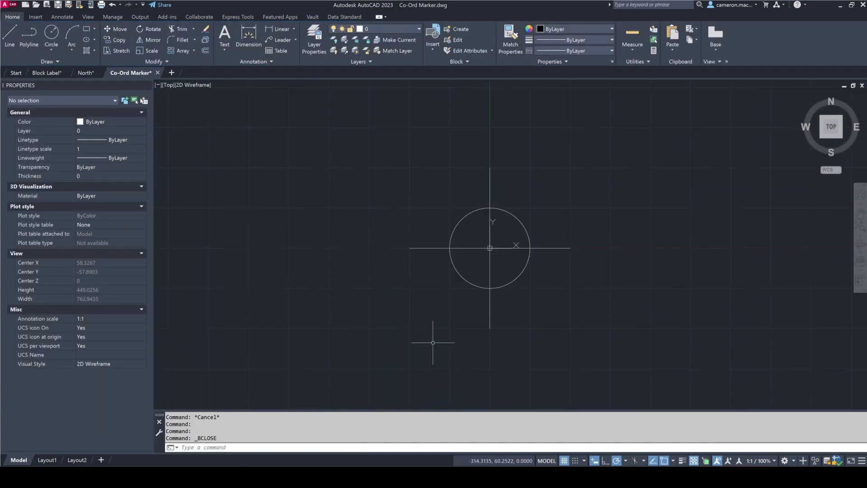
{"action": "left_click", "coordinate": [491, 316]}
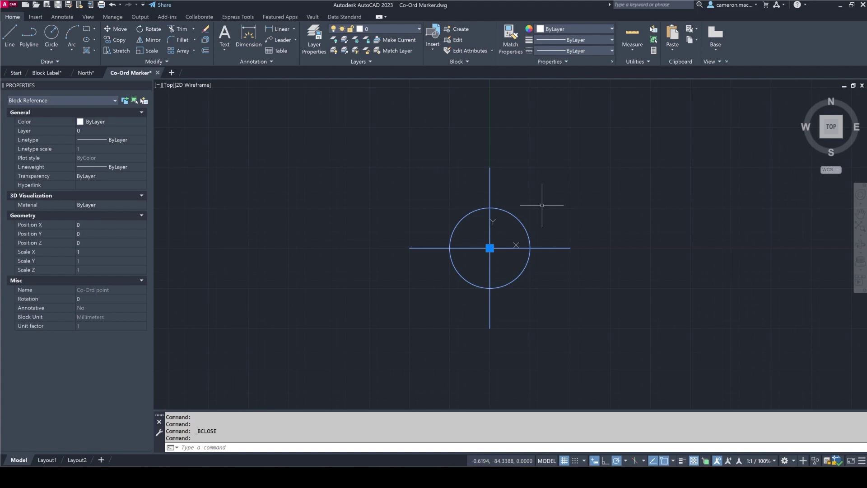
{"action": "key", "text": "Escape"}
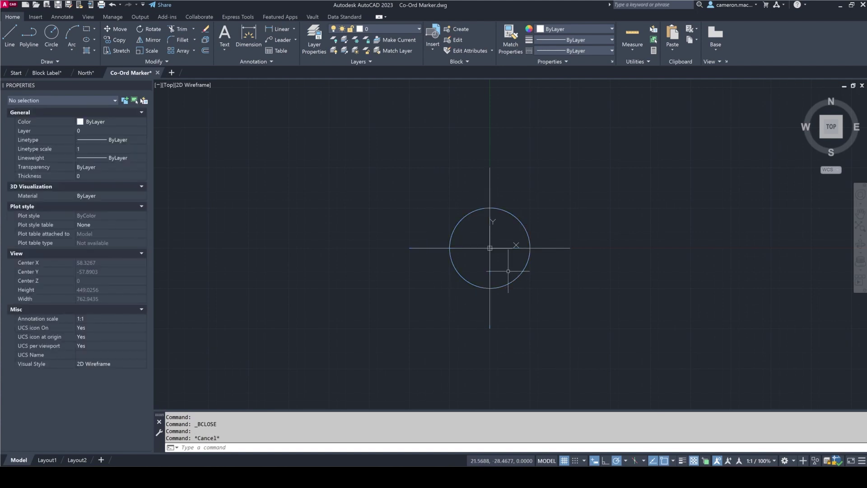
{"action": "left_click", "coordinate": [489, 278]}
{"action": "key", "text": "Escape"}
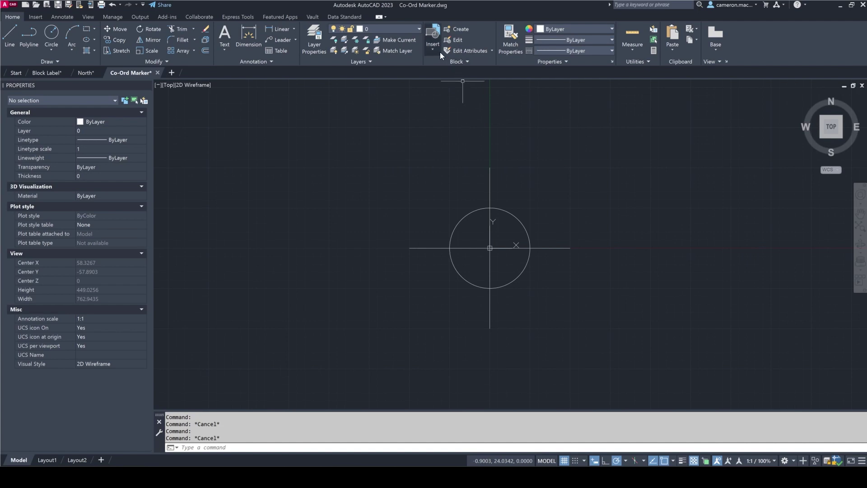
{"action": "left_click", "coordinate": [451, 62]}
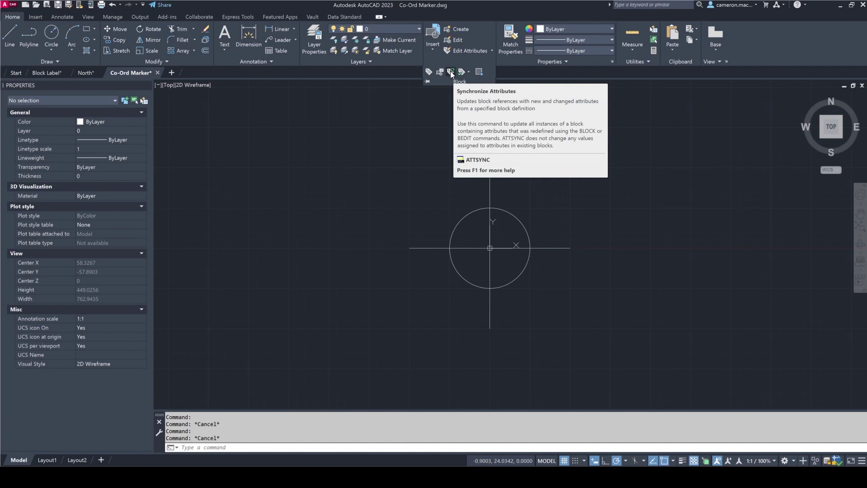
{"action": "left_click", "coordinate": [685, 151]}
{"action": "key", "text": "Escape"}
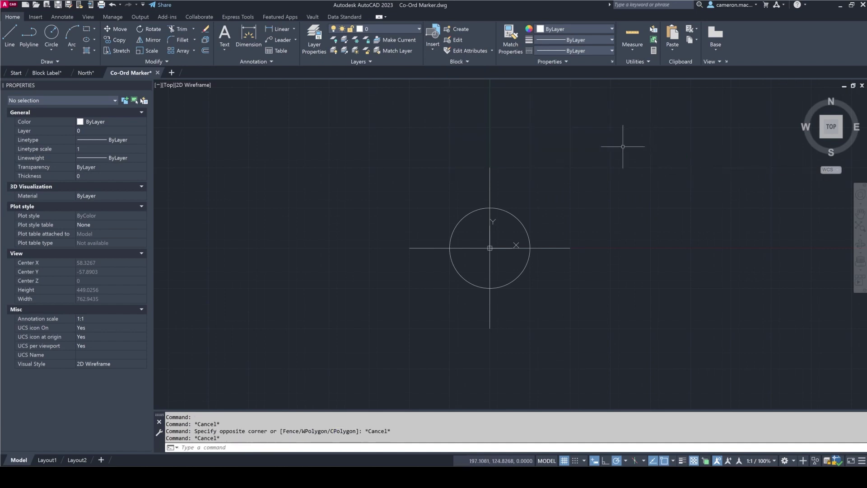
Insert another Co-Ord point block at about X 386, Y 172, keeping the default Co-Ordinates field value.
{"action": "left_click", "coordinate": [432, 45]}
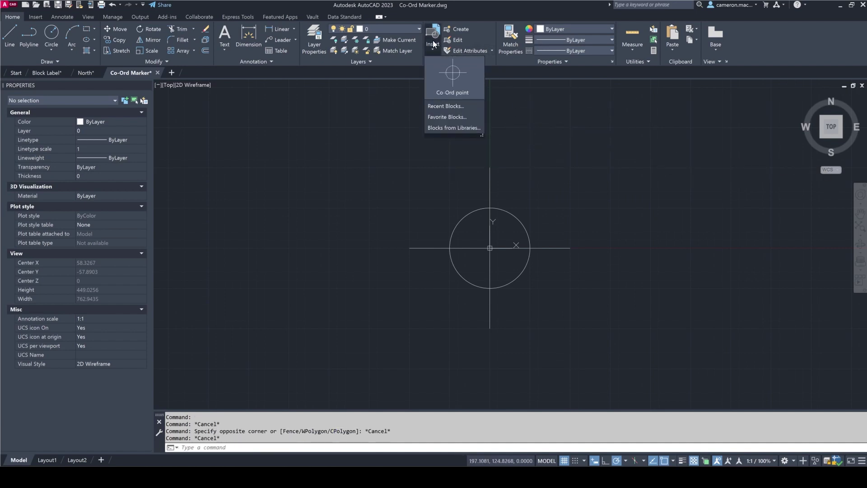
{"action": "left_click", "coordinate": [462, 82]}
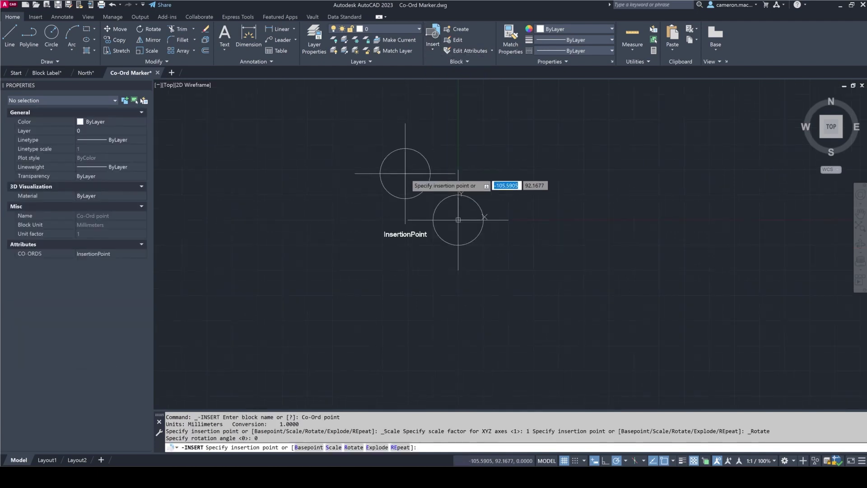
{"action": "scroll", "coordinate": [413, 171], "scroll_direction": "up", "scroll_amount": 2}
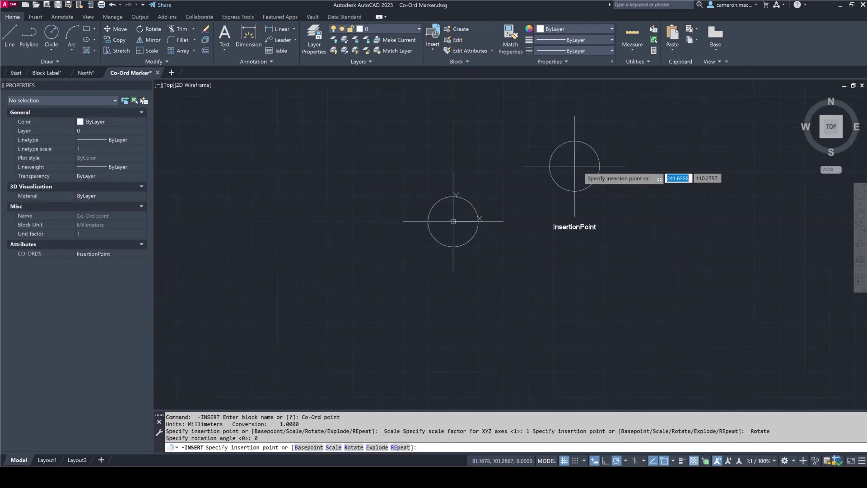
{"action": "left_click", "coordinate": [646, 135]}
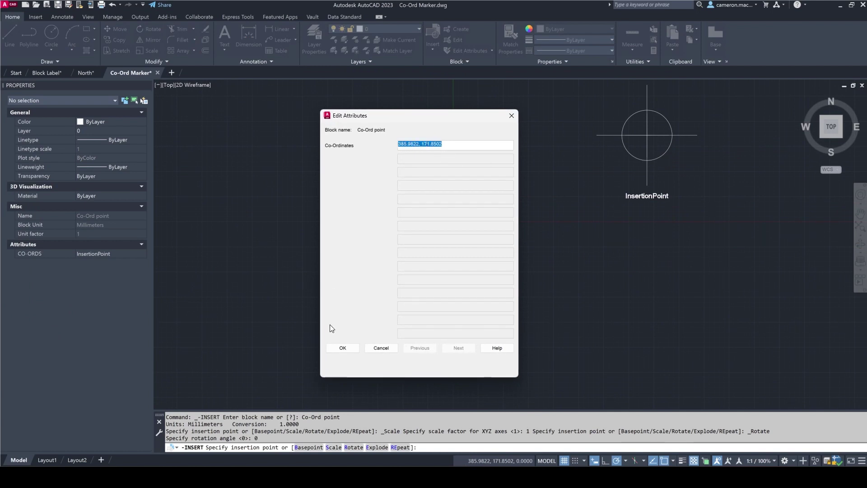
{"action": "left_click", "coordinate": [342, 347]}
{"action": "key", "text": "Escape"}
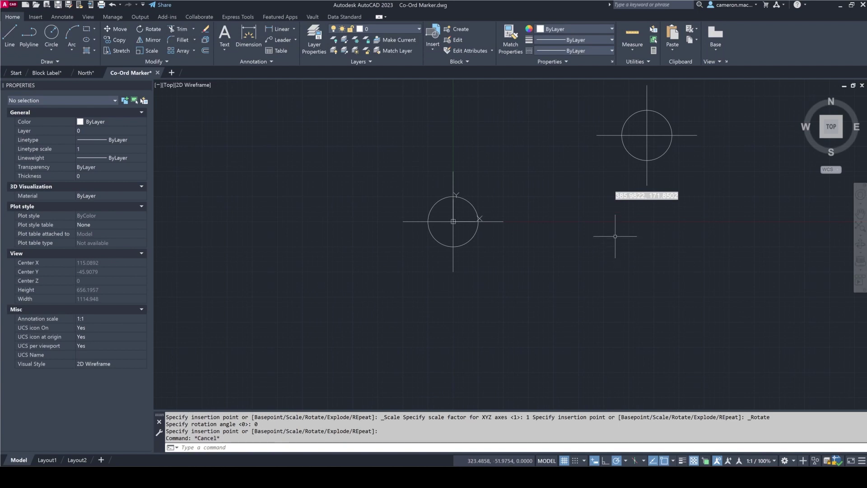
Compare the new marker's Position X and Position Y properties with its CO-ORDS attribute value.
{"action": "scroll", "coordinate": [637, 172], "scroll_direction": "up", "scroll_amount": 5}
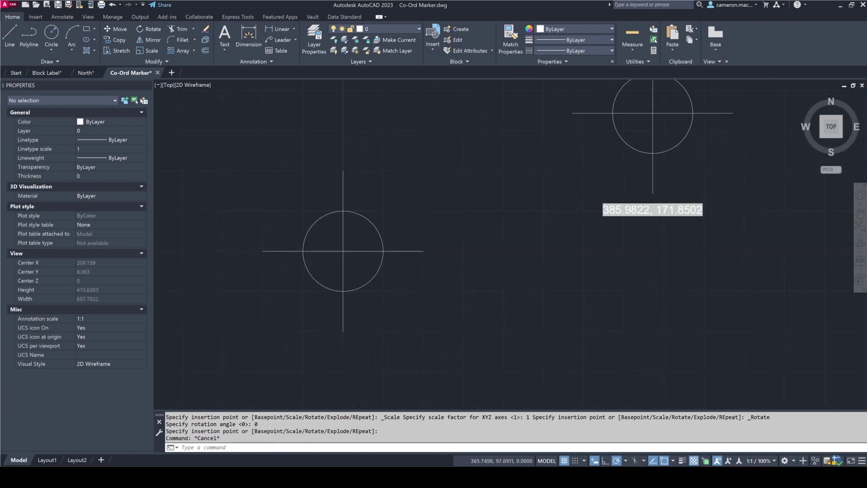
{"action": "scroll", "coordinate": [660, 275], "scroll_direction": "down", "scroll_amount": 5}
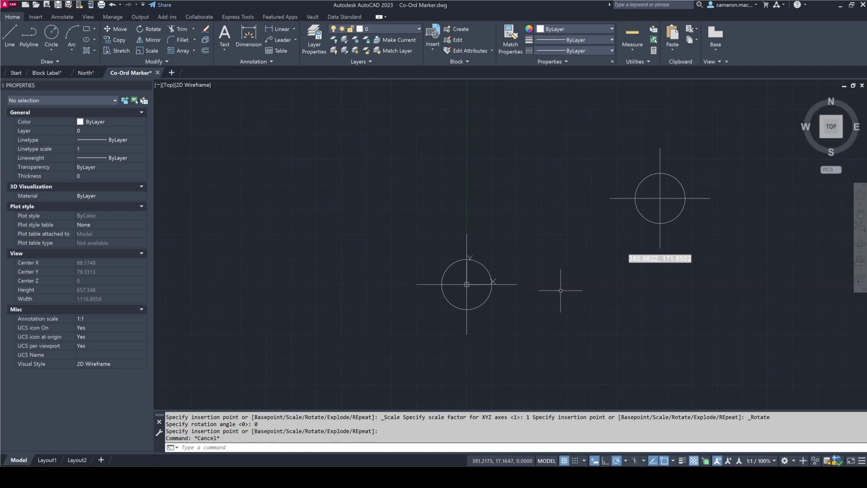
{"action": "left_click", "coordinate": [650, 198]}
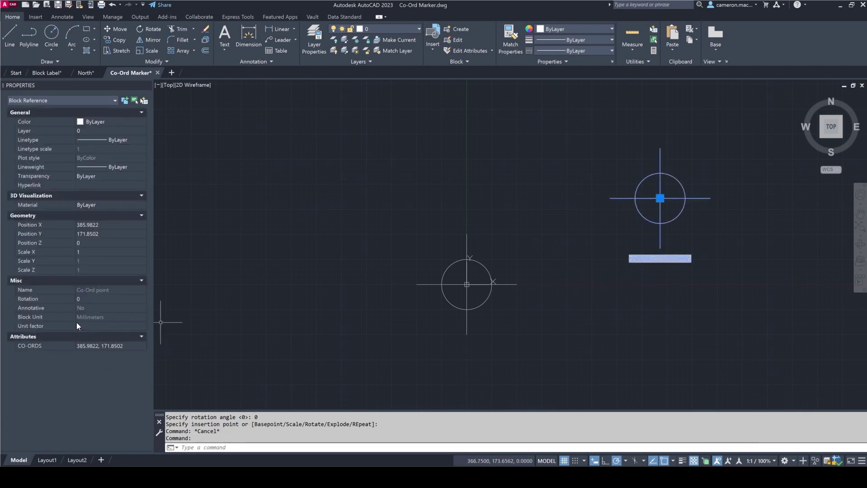
{"action": "left_click", "coordinate": [96, 225]}
{"action": "left_click", "coordinate": [99, 234]}
{"action": "left_click", "coordinate": [102, 224]}
{"action": "left_click", "coordinate": [127, 346]}
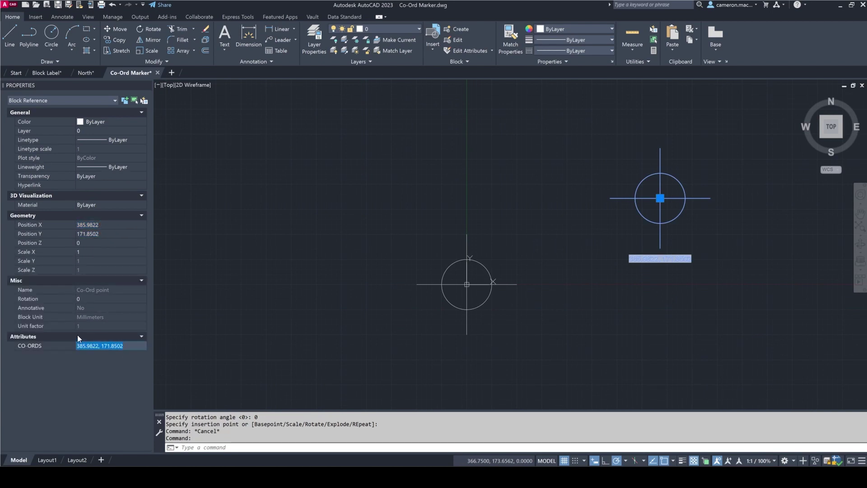
{"action": "key", "text": "Escape"}
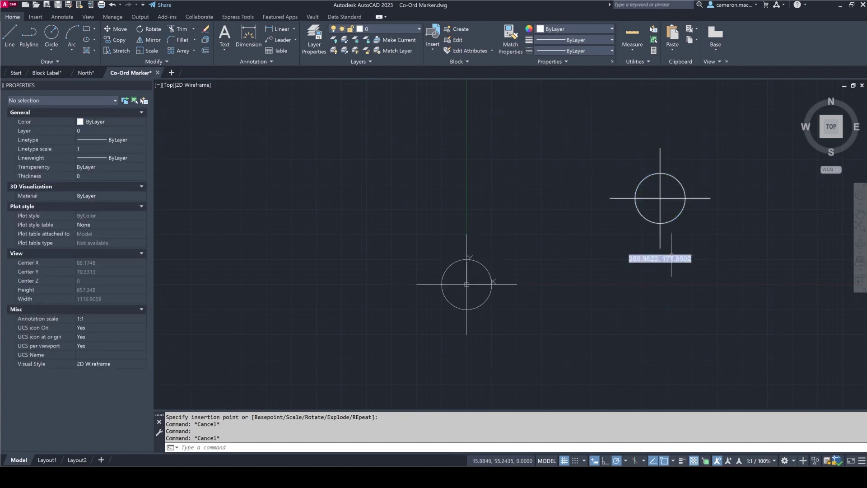
Examine the new marker's coordinate text in the Enhanced Attribute Editor, and close it without changes.
{"action": "scroll", "coordinate": [672, 255], "scroll_direction": "up", "scroll_amount": 4}
{"action": "scroll", "coordinate": [499, 250], "scroll_direction": "down", "scroll_amount": 2}
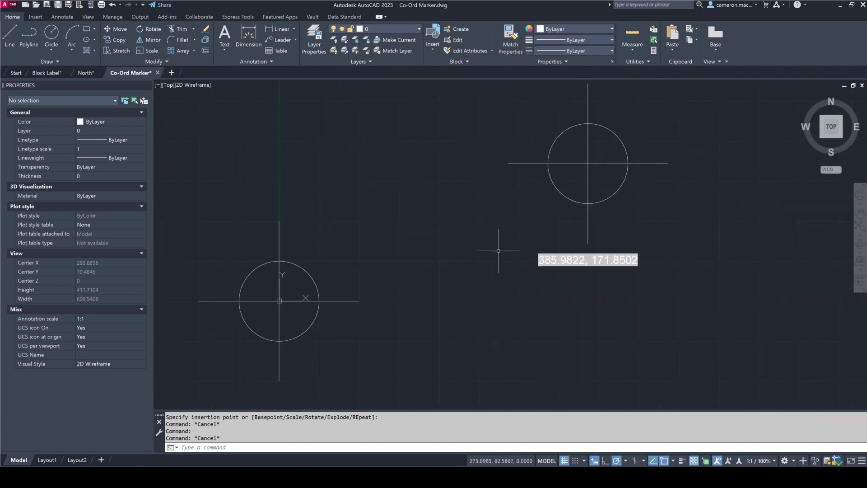
{"action": "double_click", "coordinate": [580, 264]}
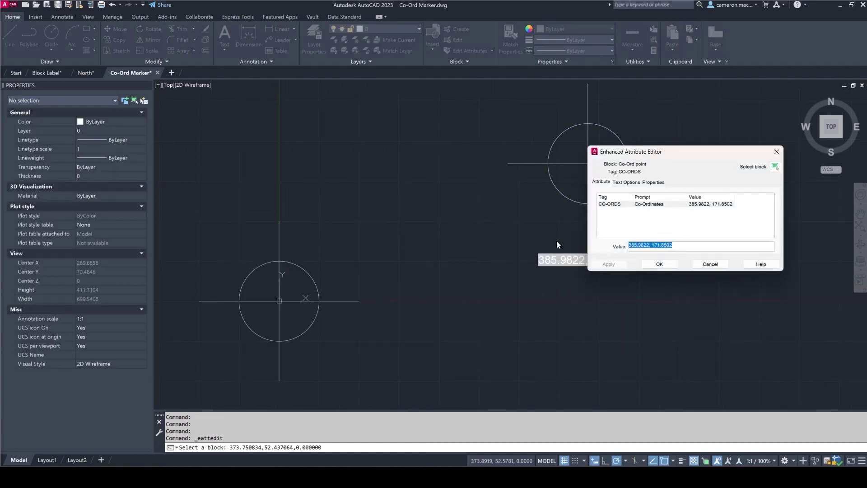
{"action": "key", "text": "Escape"}
{"action": "key", "text": "Escape"}
{"action": "key", "text": "Escape"}
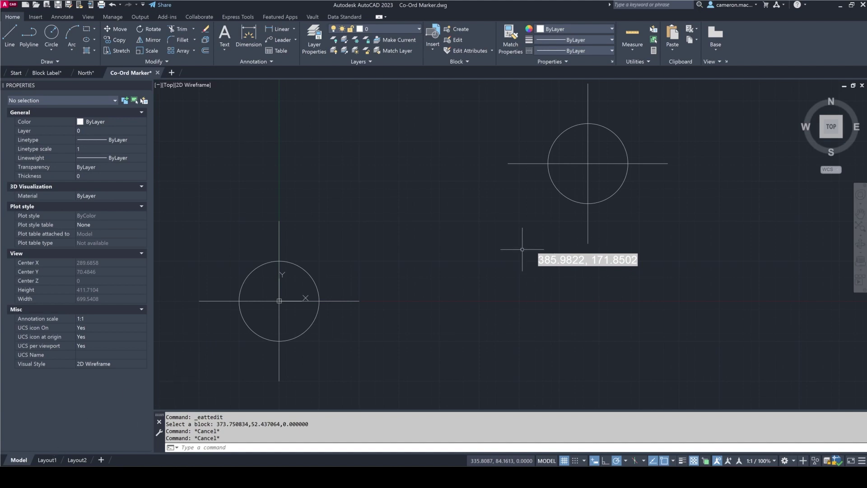
Open Layout1 and define a new inserted view whose model-space window encloses the two Co-Ord point markers.
{"action": "left_click", "coordinate": [42, 461]}
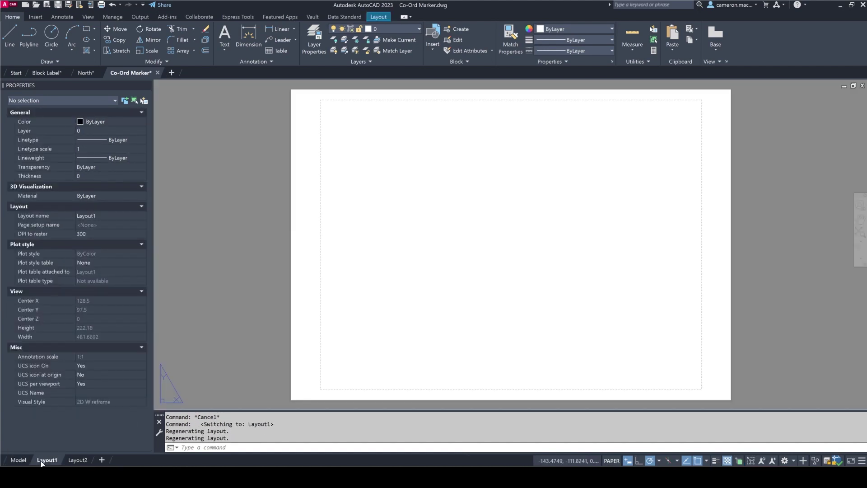
{"action": "left_click", "coordinate": [73, 460]}
{"action": "mouse_move", "coordinate": [37, 462]}
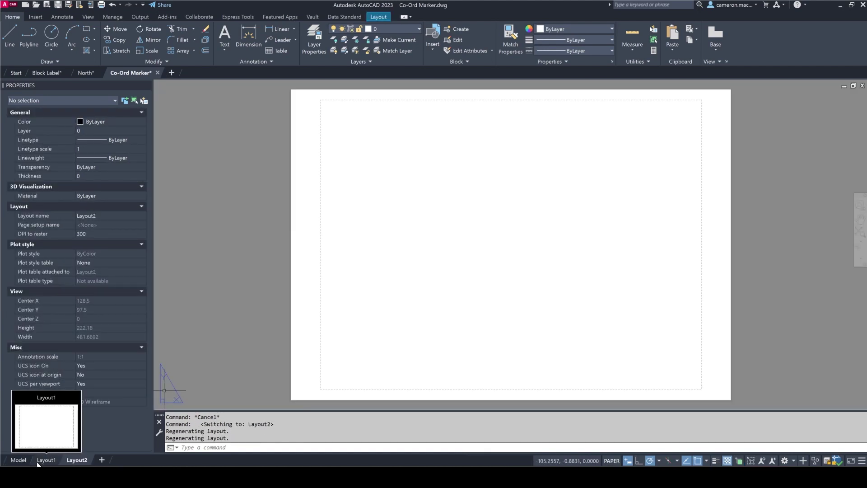
{"action": "left_click", "coordinate": [36, 462]}
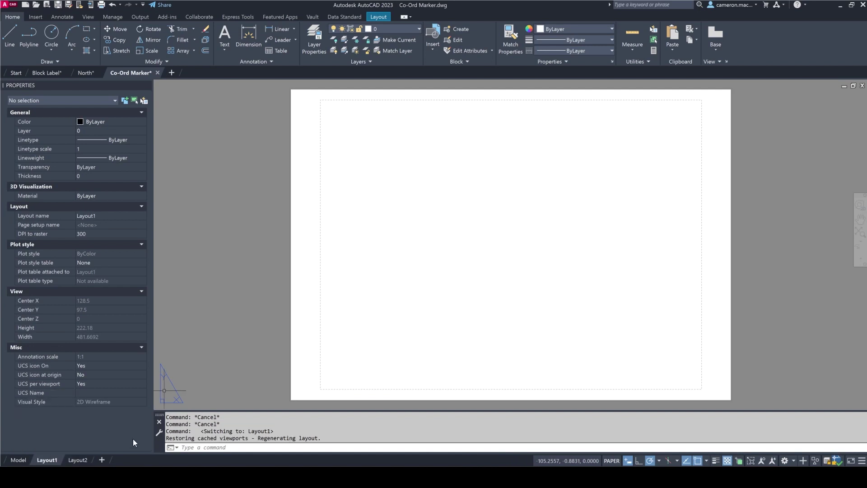
{"action": "left_click", "coordinate": [379, 17]}
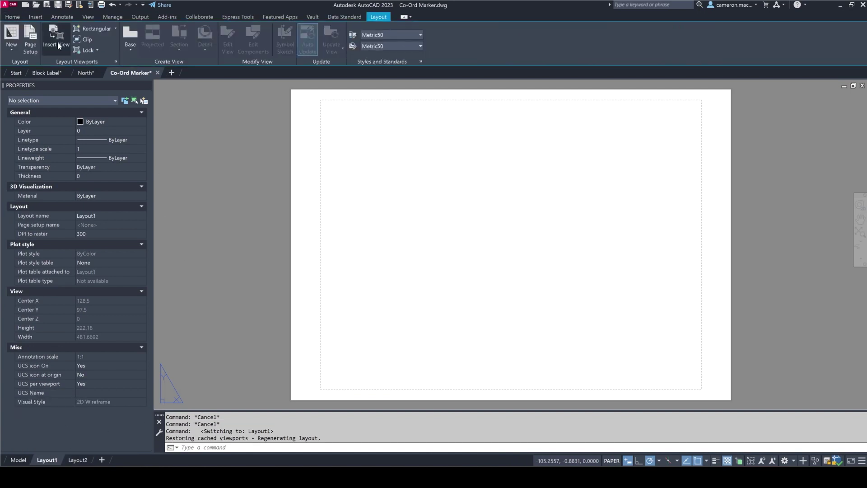
{"action": "left_click", "coordinate": [53, 46]}
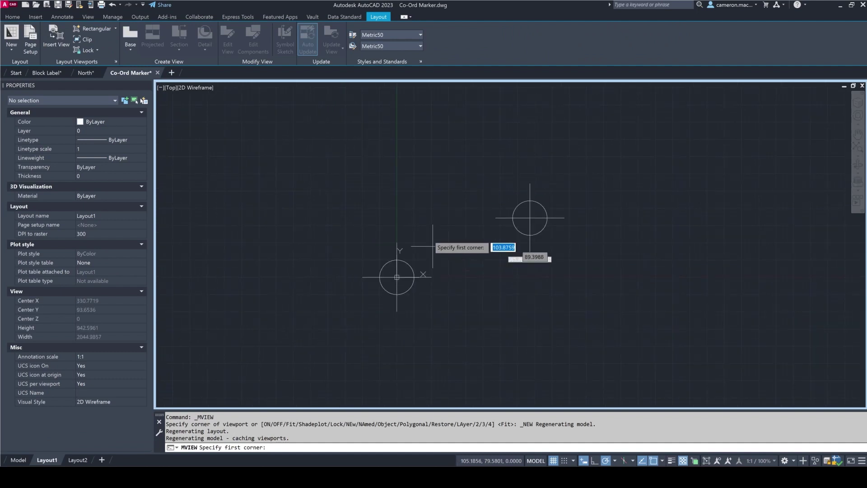
{"action": "scroll", "coordinate": [379, 138], "scroll_direction": "up", "scroll_amount": 15}
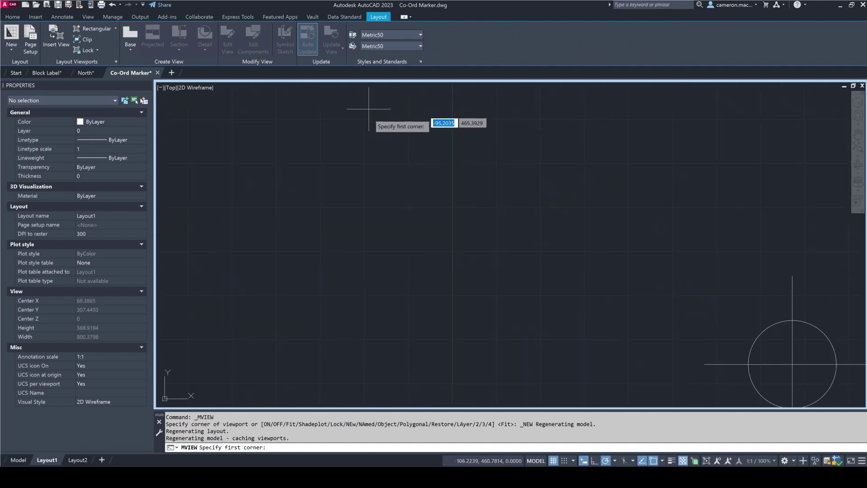
{"action": "scroll", "coordinate": [376, 138], "scroll_direction": "down", "scroll_amount": 15}
{"action": "left_click", "coordinate": [366, 89]}
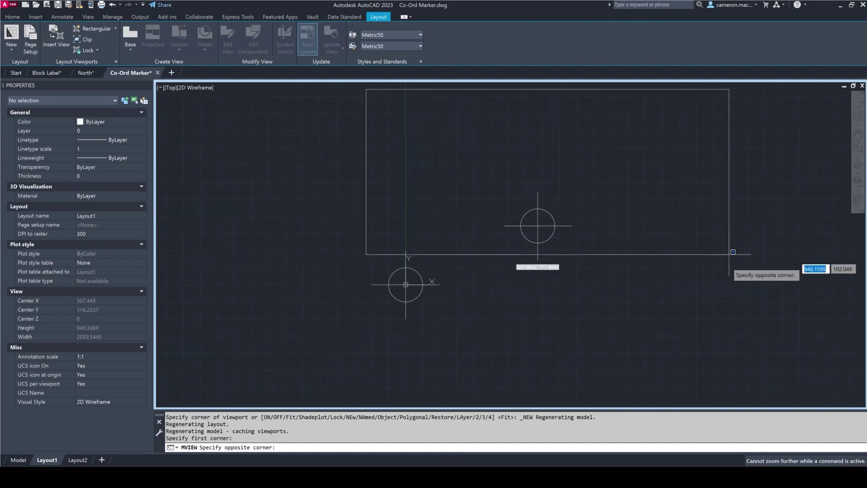
{"action": "left_click", "coordinate": [727, 315]}
{"action": "key", "text": "Return"}
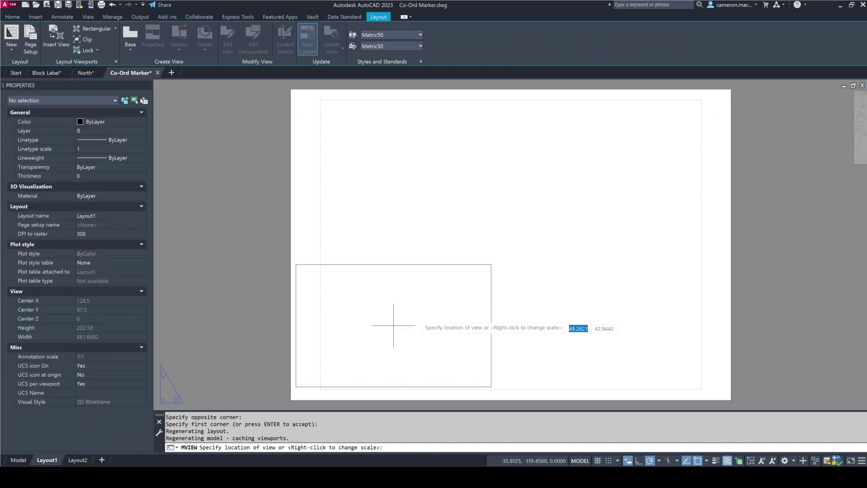
Place the new viewport near the middle of the Layout1 sheet and inspect the markers and coordinate text inside it.
{"action": "left_click", "coordinate": [470, 260]}
{"action": "scroll", "coordinate": [459, 284], "scroll_direction": "up", "scroll_amount": 6}
{"action": "scroll", "coordinate": [393, 287], "scroll_direction": "down", "scroll_amount": 6}
{"action": "scroll", "coordinate": [409, 279], "scroll_direction": "up", "scroll_amount": 4}
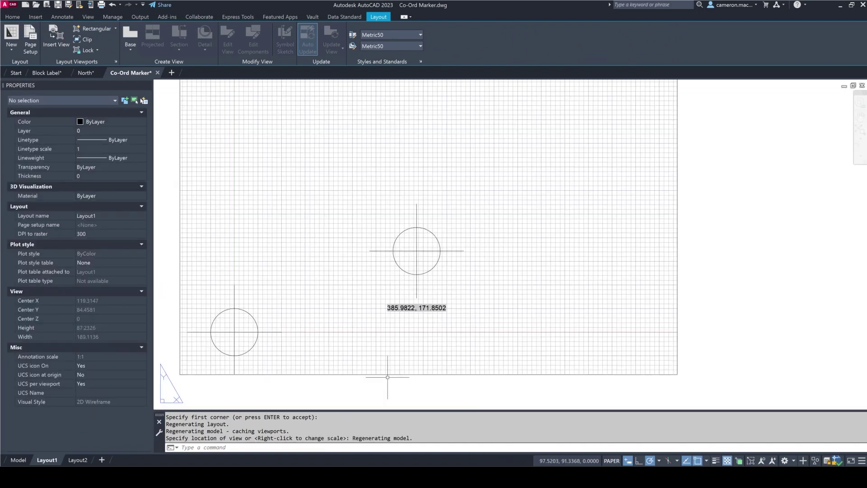
{"action": "scroll", "coordinate": [505, 291], "scroll_direction": "down", "scroll_amount": 2}
{"action": "middle_click_drag", "start_coordinate": [501, 290], "coordinate": [525, 310]}
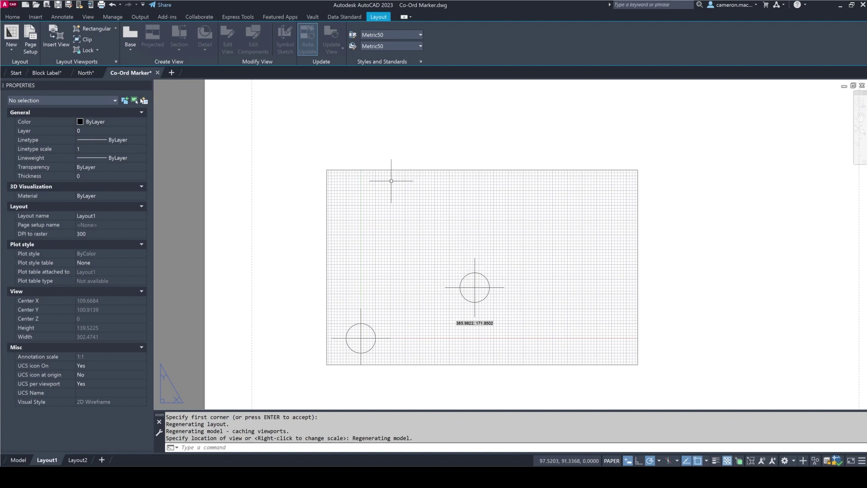
Switch to the North drawing and examine the north arrow in the upper-left corner of its ISO A3 sheet.
{"action": "left_click", "coordinate": [88, 74]}
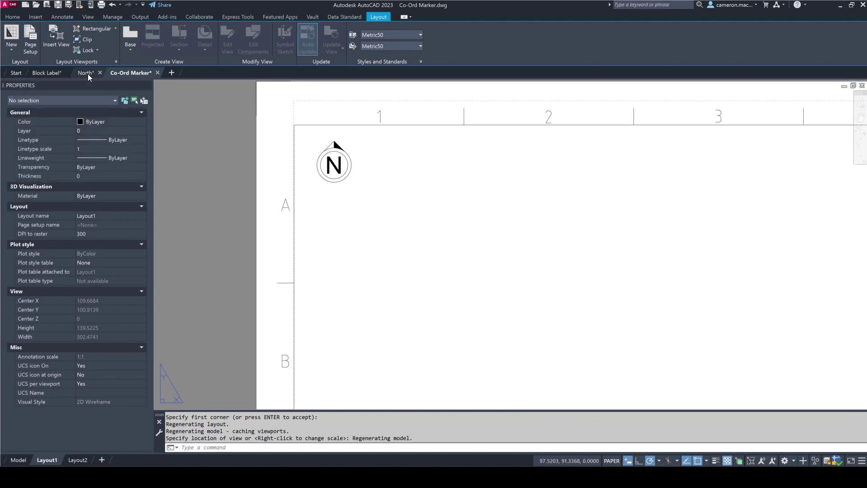
{"action": "scroll", "coordinate": [198, 187], "scroll_direction": "down", "scroll_amount": 3}
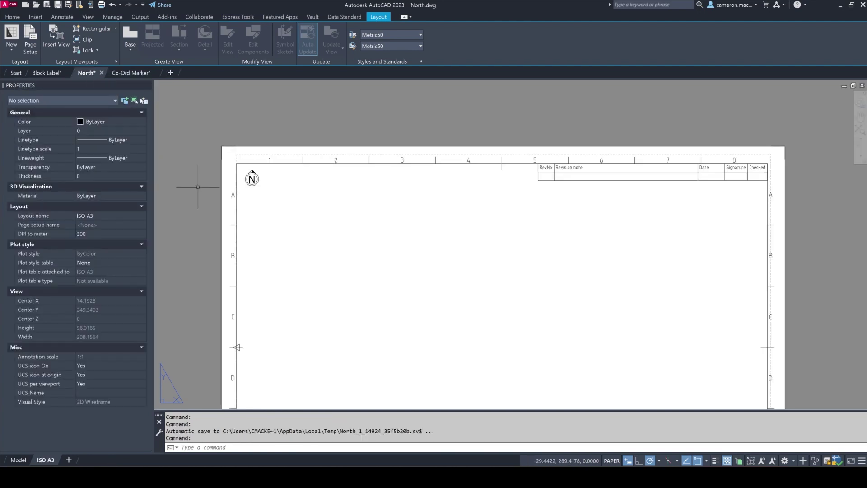
{"action": "middle_click_drag", "start_coordinate": [250, 218], "coordinate": [282, 178]}
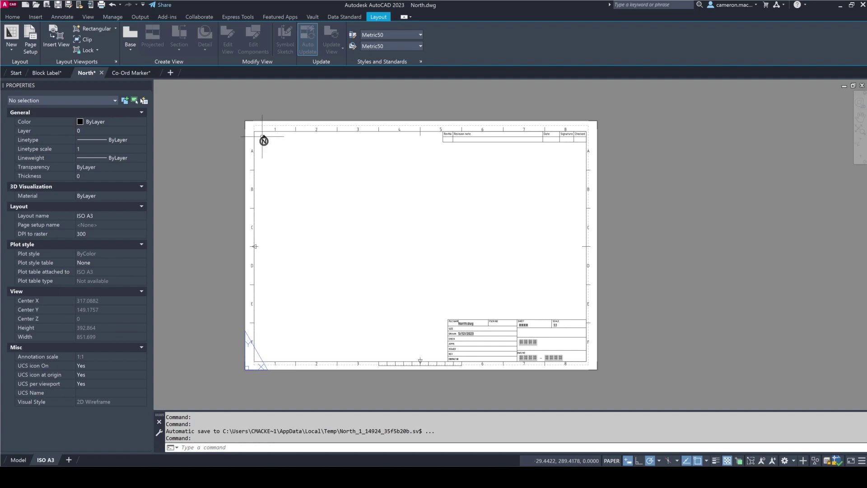
{"action": "scroll", "coordinate": [263, 142], "scroll_direction": "up", "scroll_amount": 8}
{"action": "scroll", "coordinate": [263, 142], "scroll_direction": "up", "scroll_amount": 4}
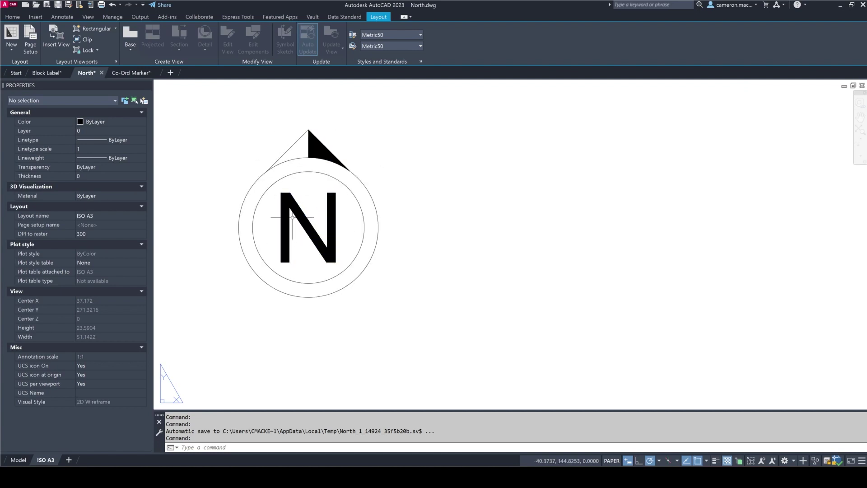
{"action": "scroll", "coordinate": [293, 218], "scroll_direction": "down", "scroll_amount": 4}
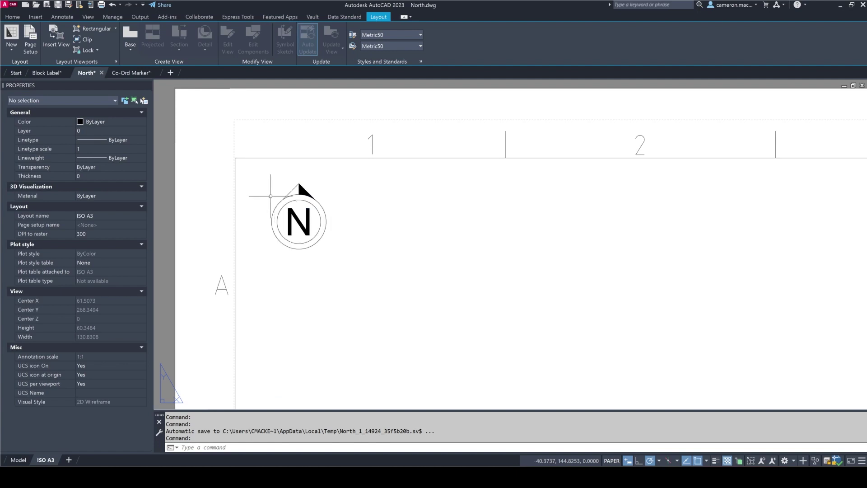
{"action": "scroll", "coordinate": [304, 200], "scroll_direction": "down", "scroll_amount": 1}
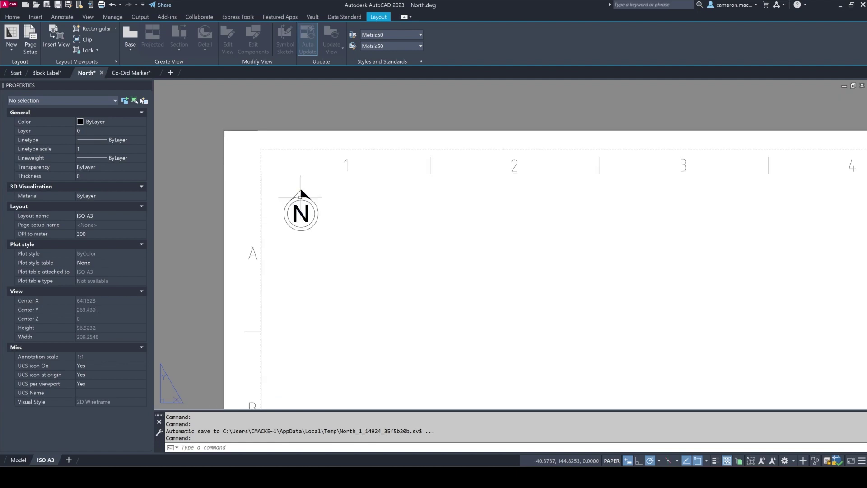
{"action": "scroll", "coordinate": [275, 190], "scroll_direction": "up", "scroll_amount": 2}
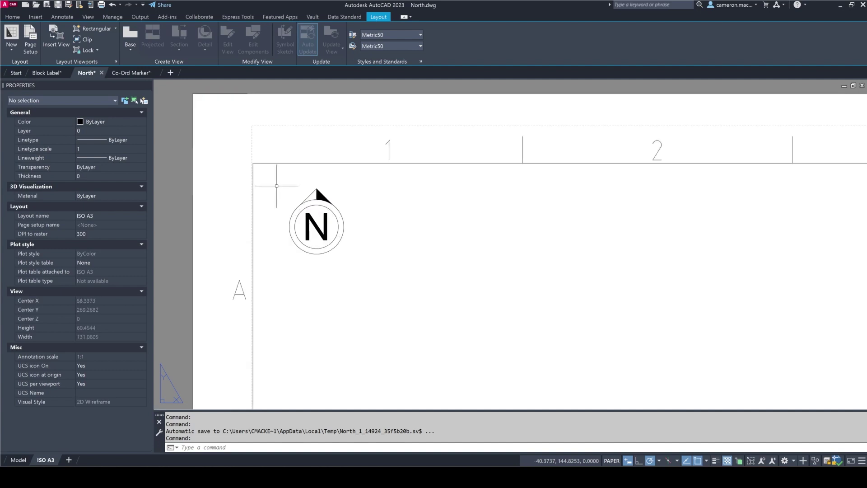
{"action": "middle_click_drag", "start_coordinate": [278, 186], "coordinate": [329, 195]}
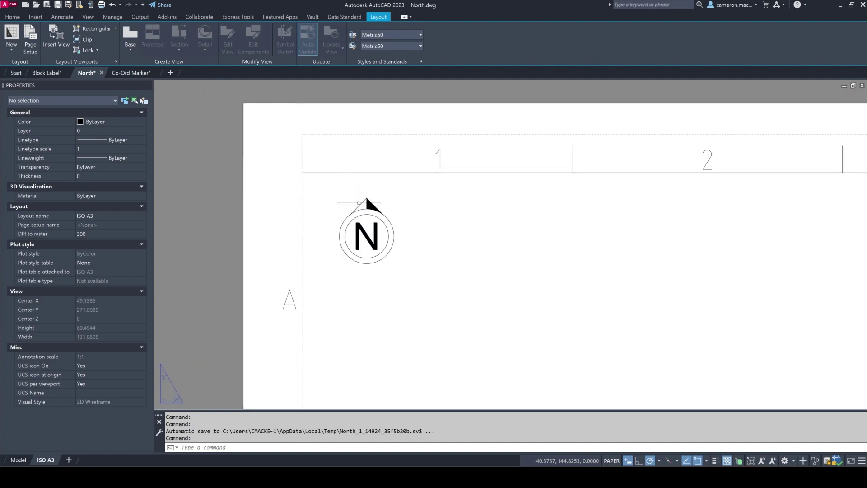
Try to rotate the north arrow block about its centre with the Rotate command.
{"action": "left_click", "coordinate": [360, 203]}
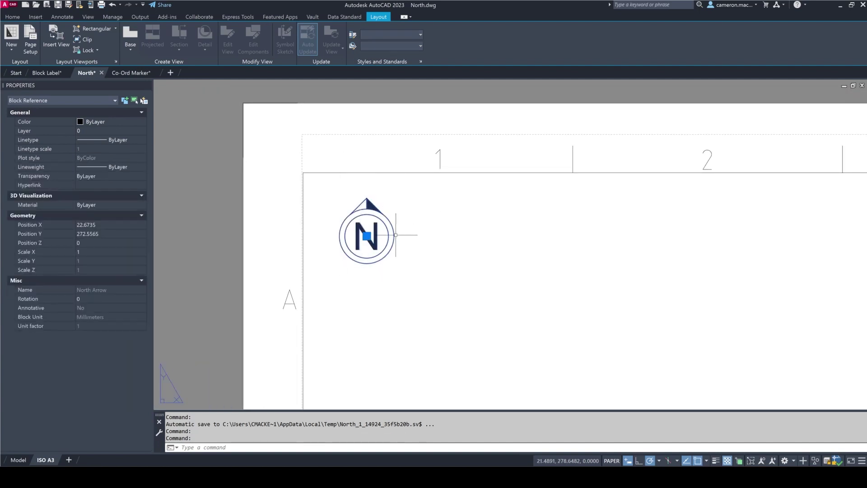
{"action": "left_click", "coordinate": [12, 20]}
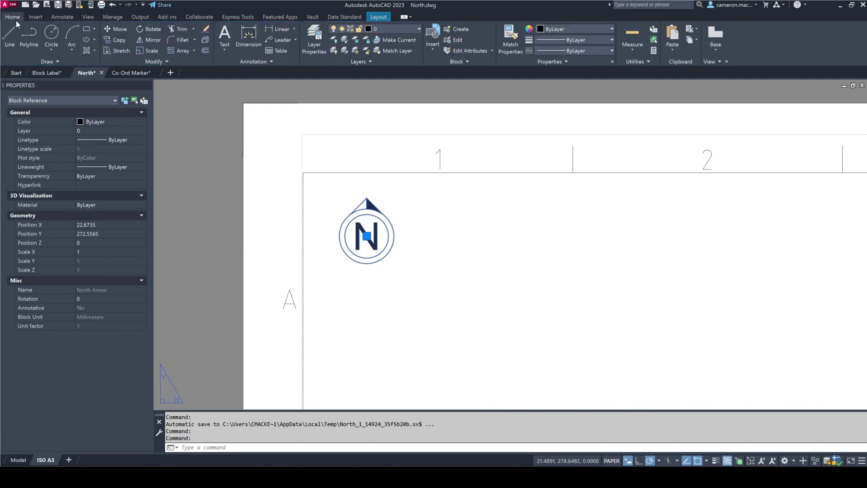
{"action": "left_click", "coordinate": [149, 29]}
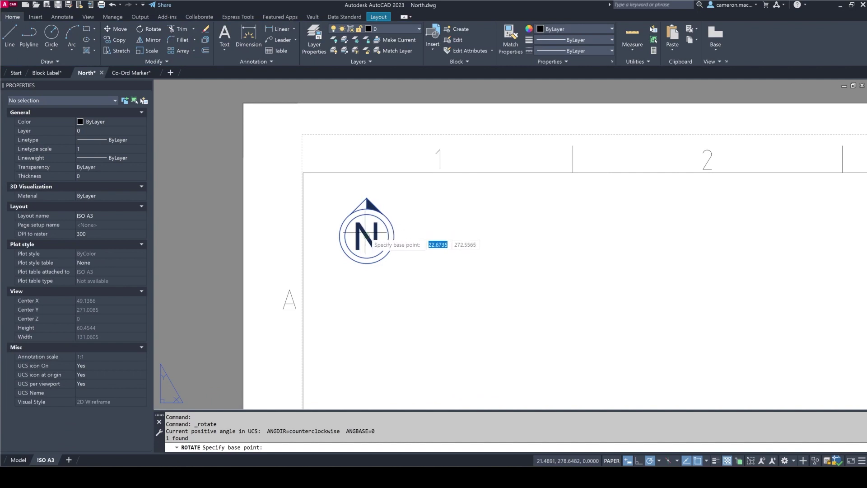
{"action": "left_click", "coordinate": [366, 236]}
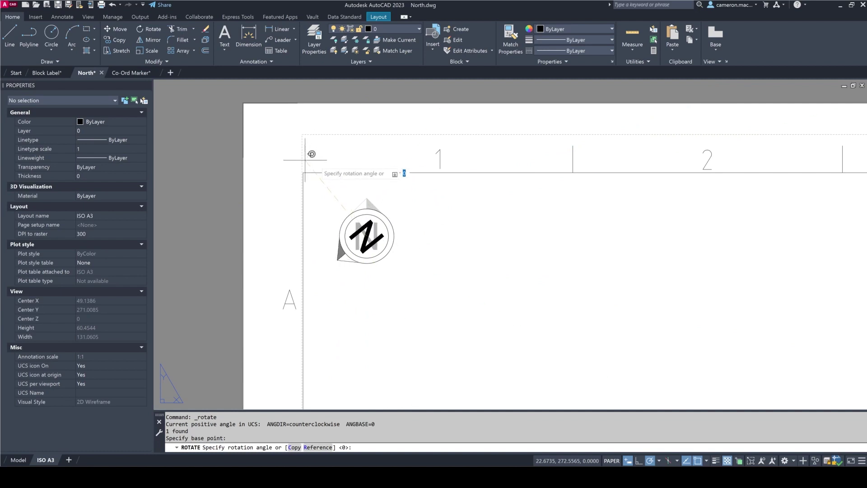
{"action": "key", "text": "Escape"}
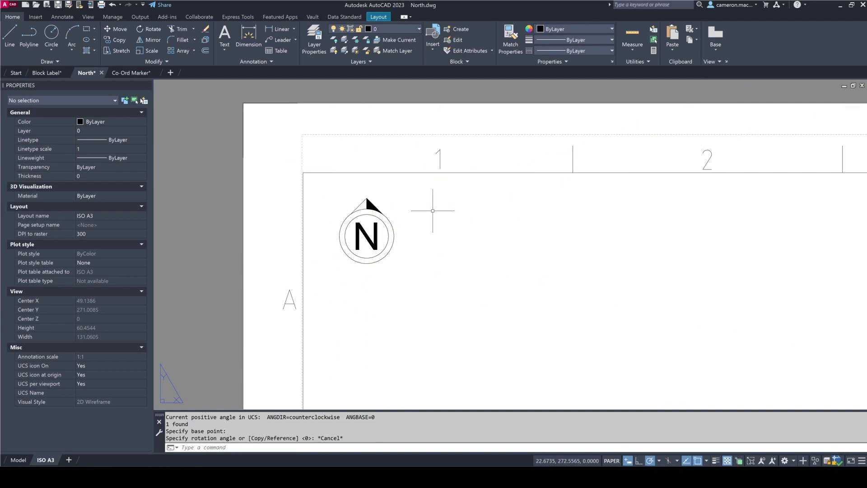
Open the North Arrow block definition in the block editor.
{"action": "scroll", "coordinate": [375, 200], "scroll_direction": "up", "scroll_amount": 2}
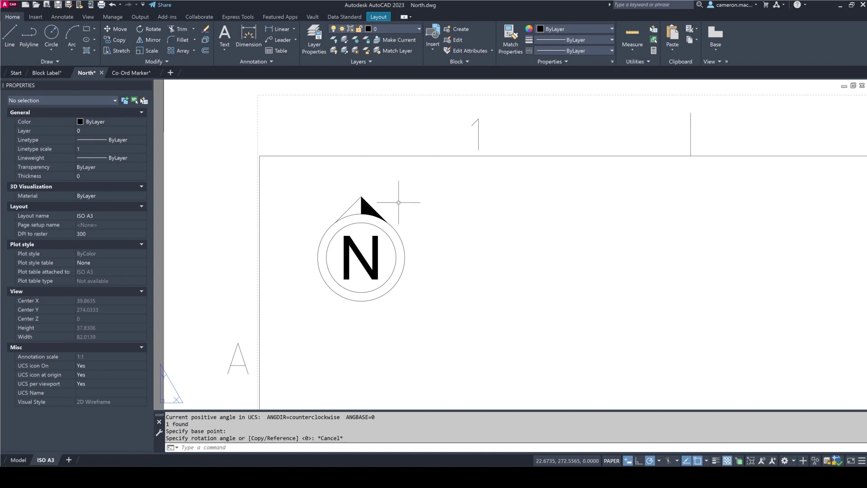
{"action": "left_click", "coordinate": [457, 40]}
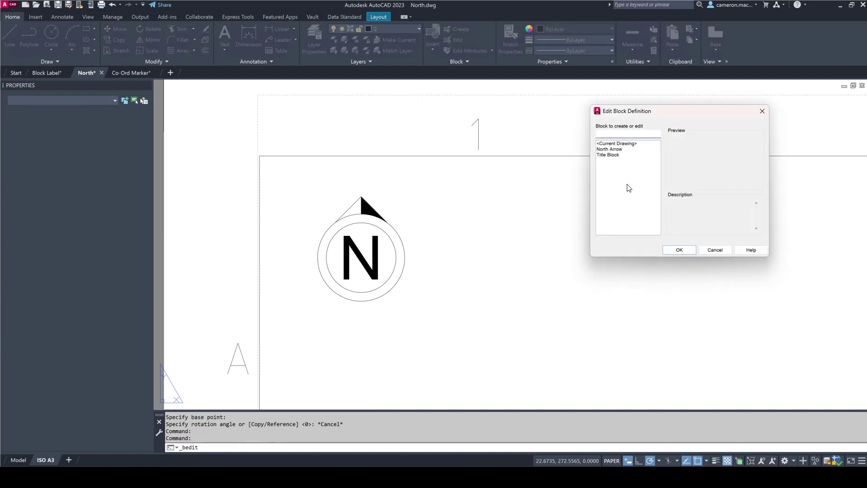
{"action": "left_click", "coordinate": [610, 149]}
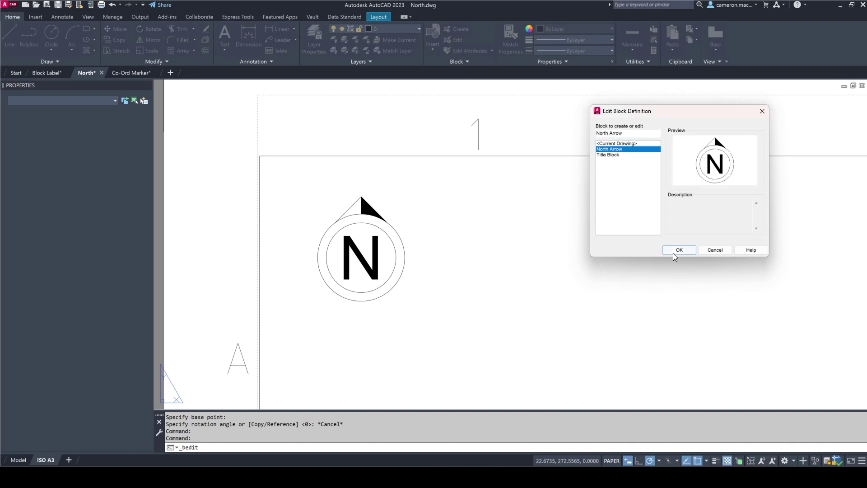
{"action": "left_click", "coordinate": [677, 251]}
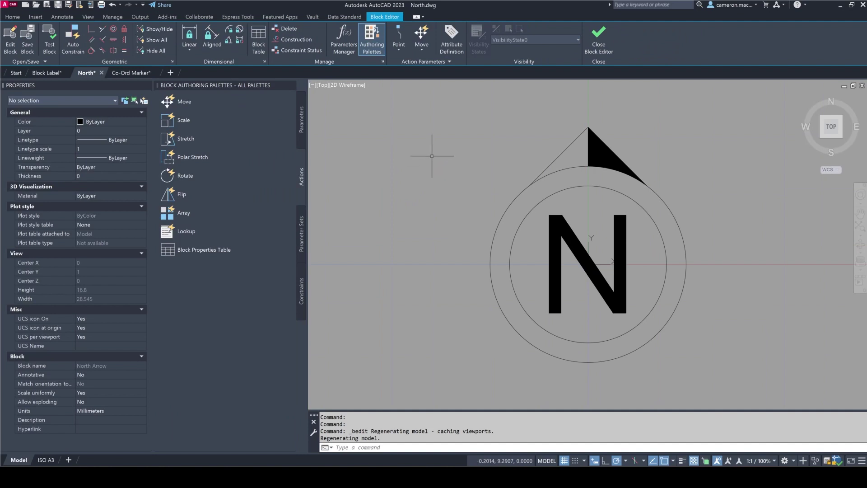
{"action": "middle_click_drag", "start_coordinate": [453, 150], "coordinate": [432, 146]}
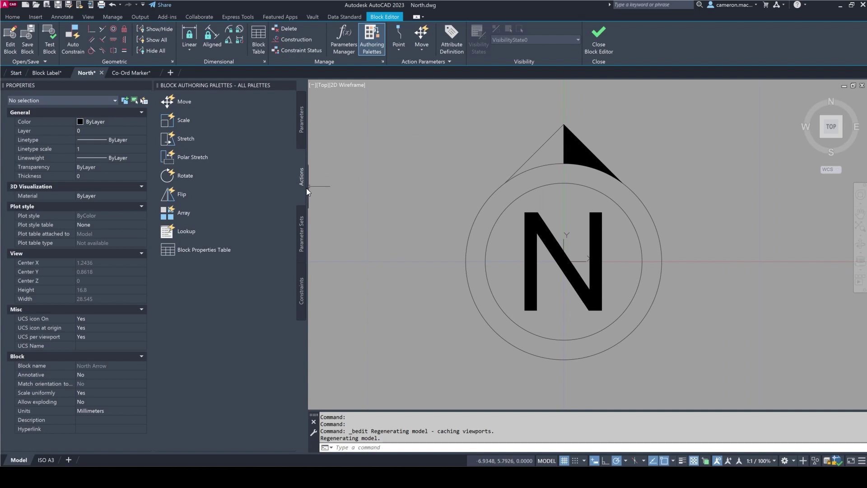
Add a Rotation parameter centred on the north arrow's circles, with radius 7 to the arrow tip, default angle 90, and its label outside the arc.
{"action": "left_click", "coordinate": [302, 131]}
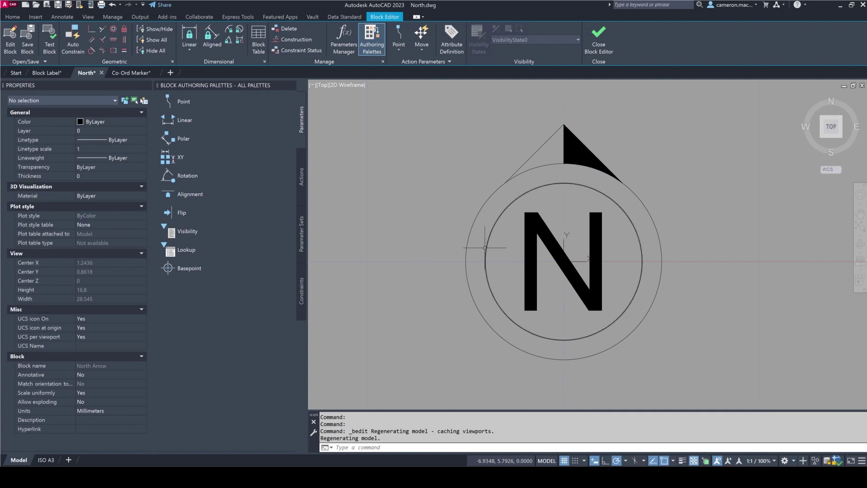
{"action": "left_click", "coordinate": [188, 175]}
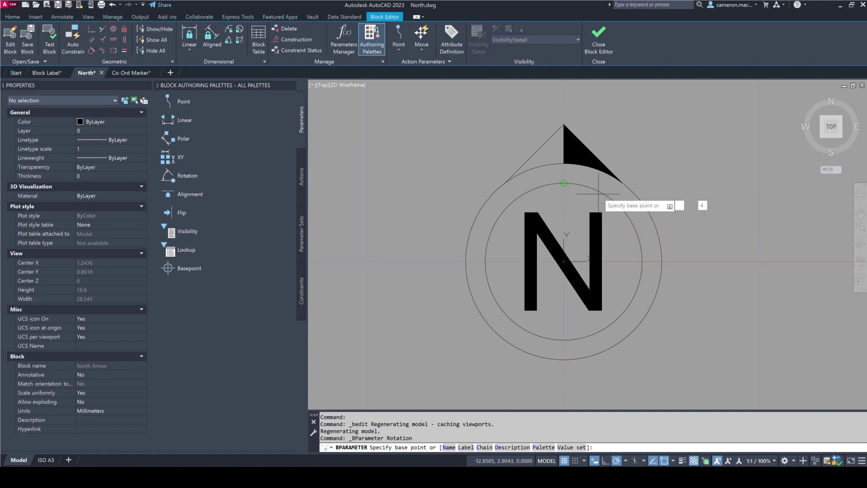
{"action": "left_click", "coordinate": [564, 261]}
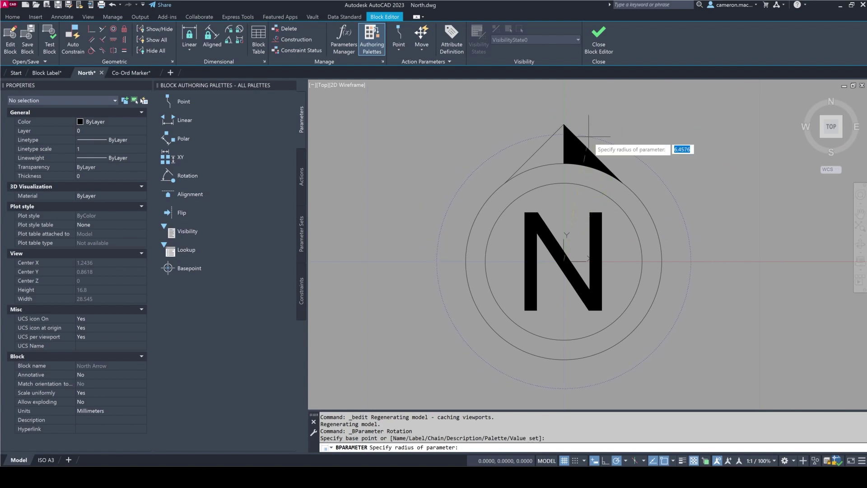
{"action": "left_click", "coordinate": [563, 123]}
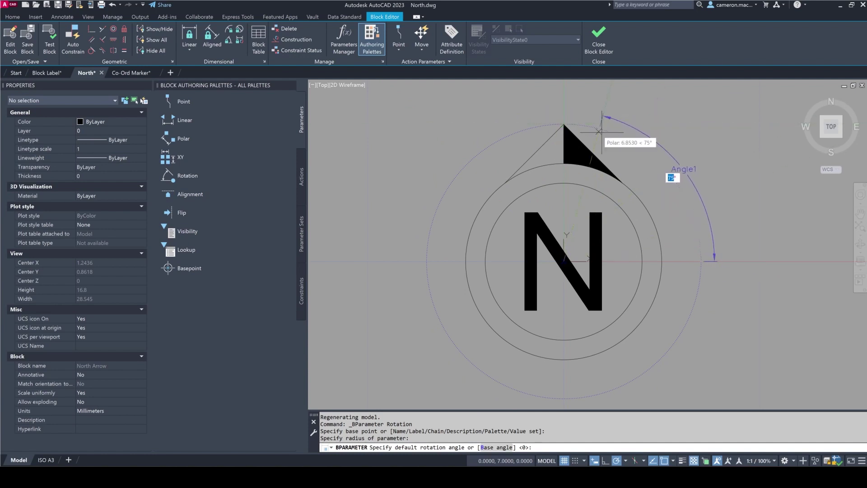
{"action": "left_click", "coordinate": [563, 123]}
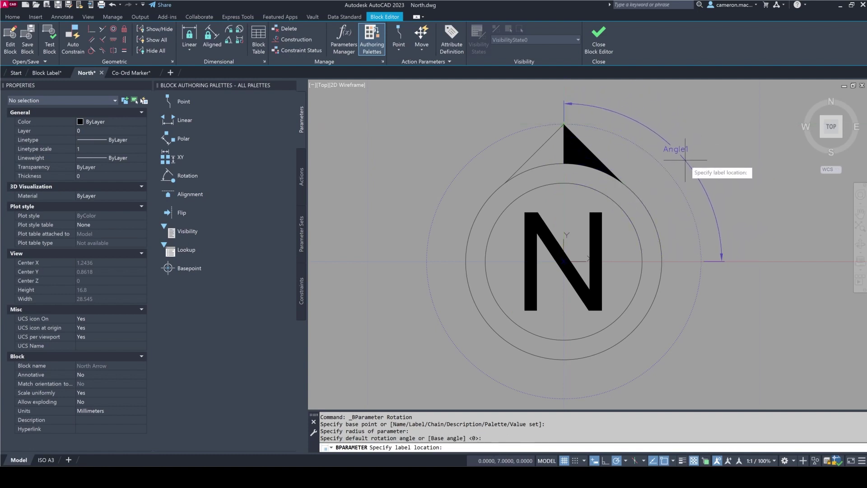
{"action": "left_click", "coordinate": [695, 159]}
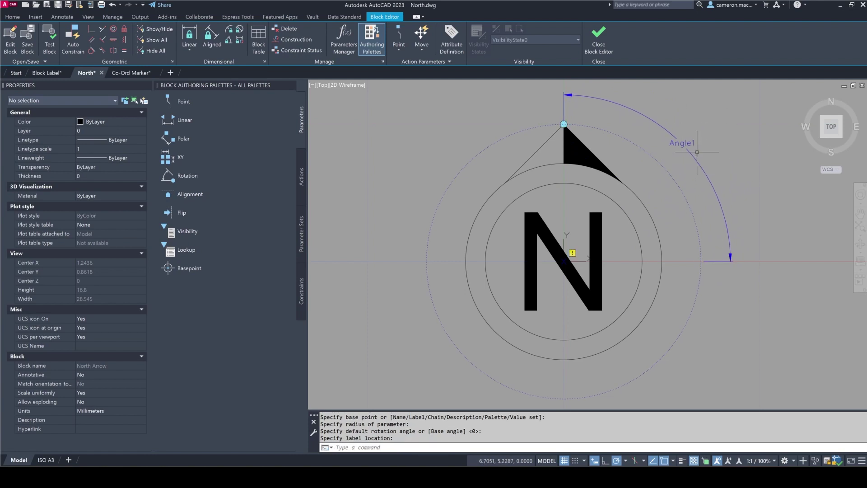
Rename the north arrow's rotation parameter to Angle.
{"action": "left_click", "coordinate": [682, 143]}
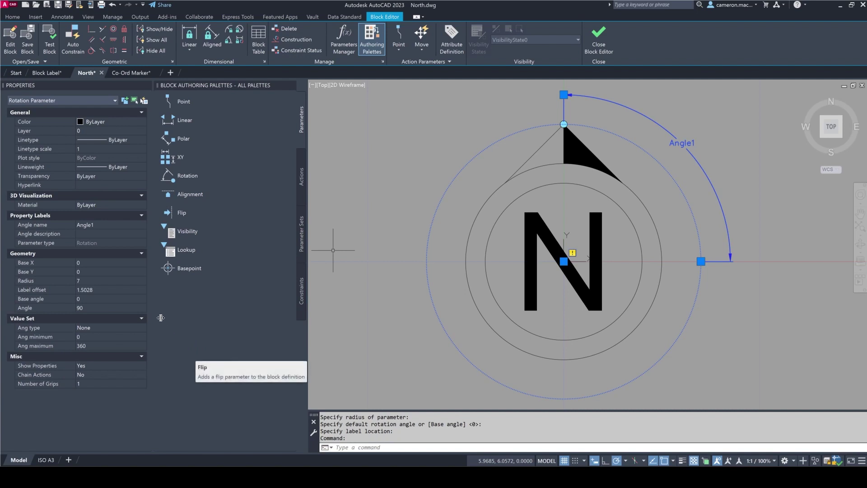
{"action": "left_click", "coordinate": [97, 225]}
{"action": "left_click", "coordinate": [131, 227]}
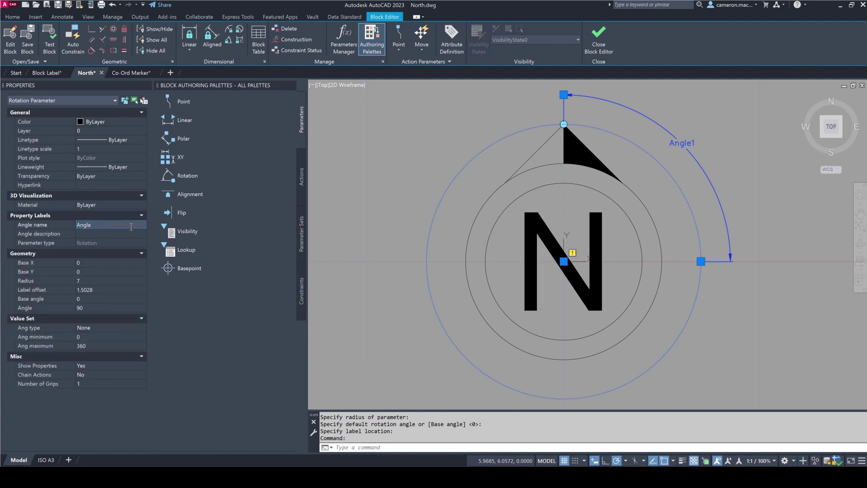
{"action": "key", "text": "Tab"}
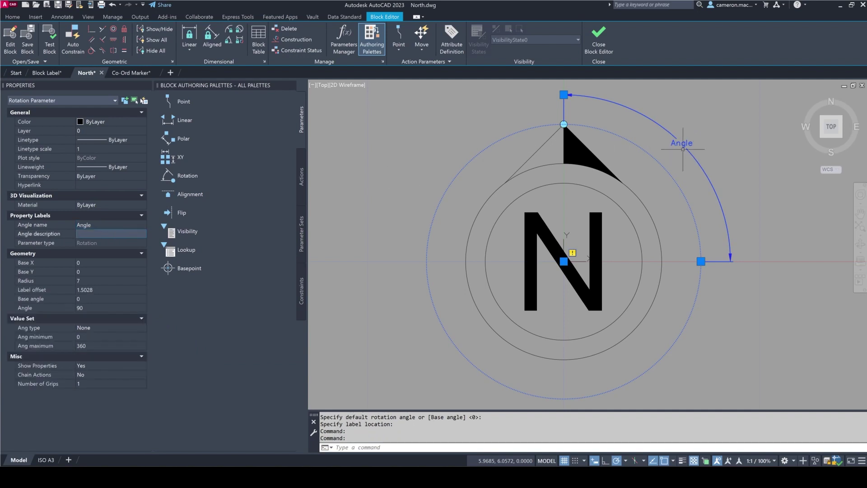
Review the rotation parameter's label, base point, radius, label offset and angle properties, then clear the selection.
{"action": "left_click", "coordinate": [105, 225]}
{"action": "left_click", "coordinate": [103, 234]}
{"action": "left_click", "coordinate": [88, 261]}
{"action": "left_click", "coordinate": [90, 272]}
{"action": "left_click", "coordinate": [90, 264]}
{"action": "left_click", "coordinate": [93, 273]}
{"action": "left_click", "coordinate": [93, 281]}
{"action": "left_click", "coordinate": [111, 290]}
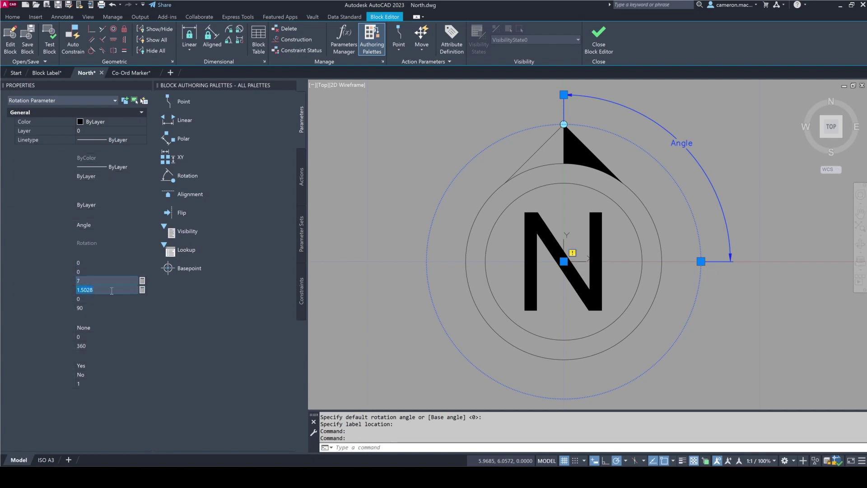
{"action": "left_click", "coordinate": [112, 299]}
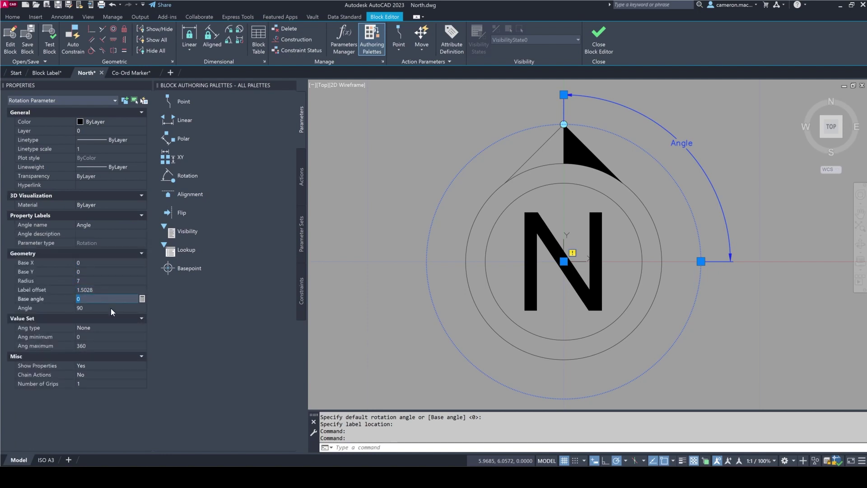
{"action": "left_click", "coordinate": [111, 308]}
{"action": "left_click", "coordinate": [355, 263]}
{"action": "key", "text": "Escape"}
{"action": "key", "text": "Escape"}
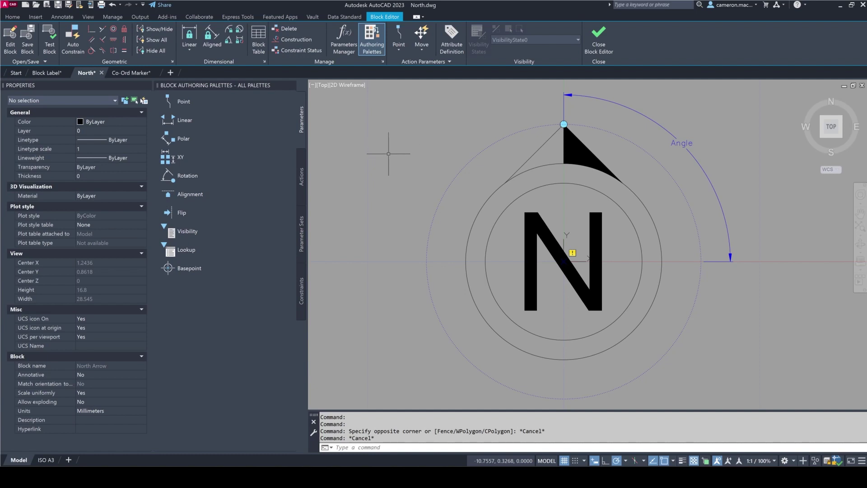
Start a Rotate action for the block and associate it with the Angle rotation parameter.
{"action": "left_click", "coordinate": [301, 177]}
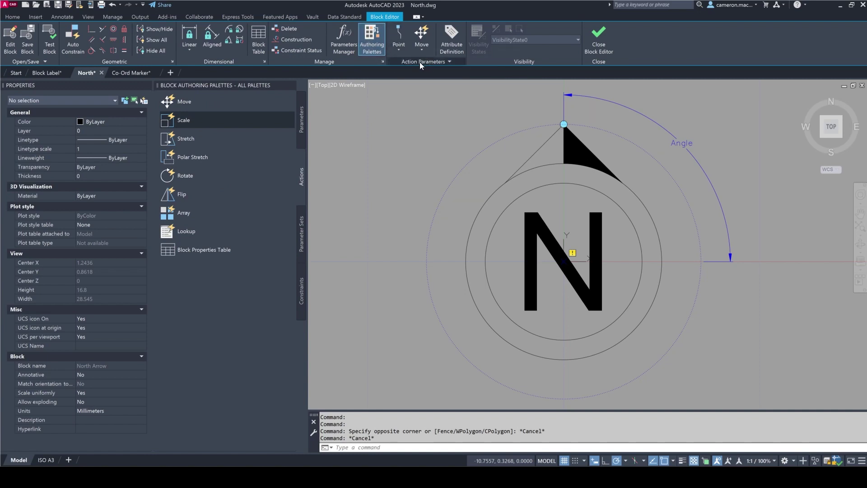
{"action": "left_click", "coordinate": [402, 51]}
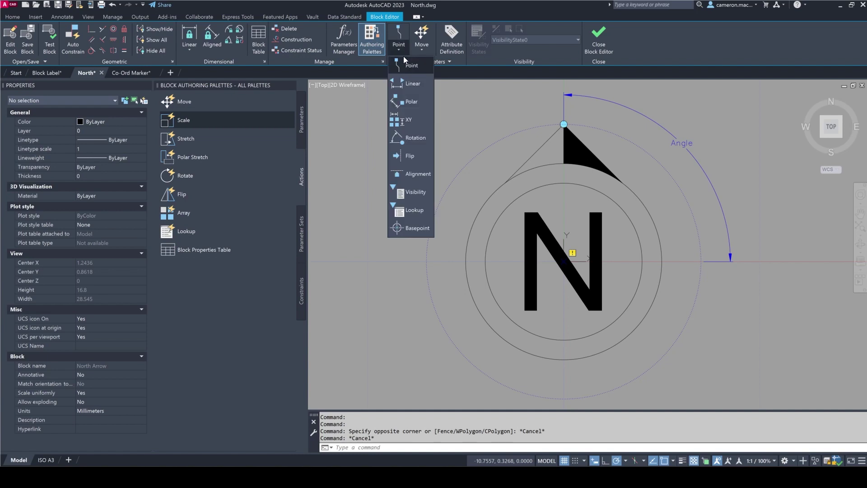
{"action": "left_click", "coordinate": [427, 49]}
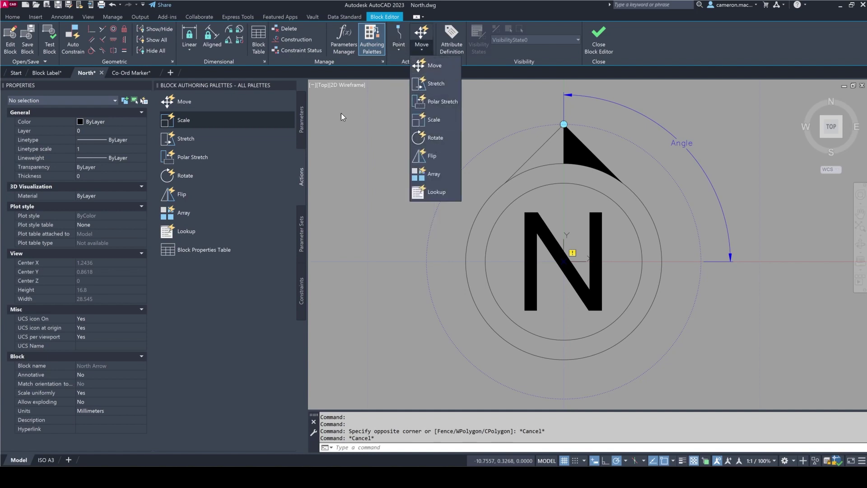
{"action": "left_click", "coordinate": [339, 188]}
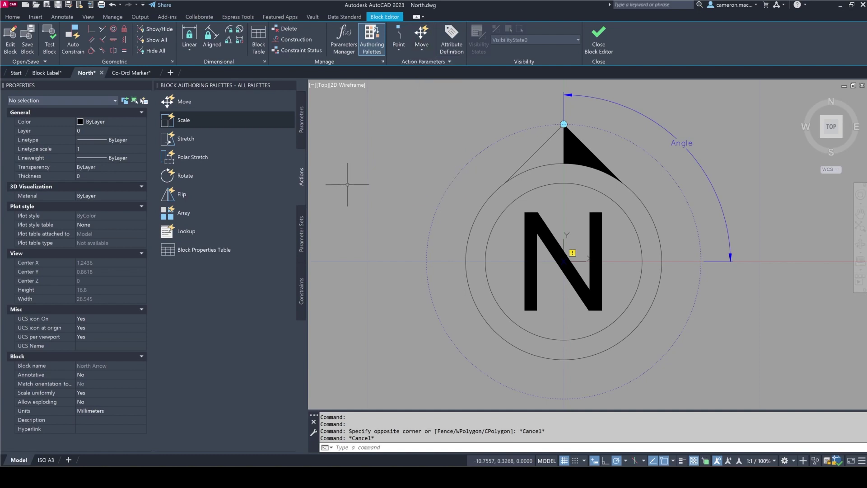
{"action": "left_click", "coordinate": [181, 175]}
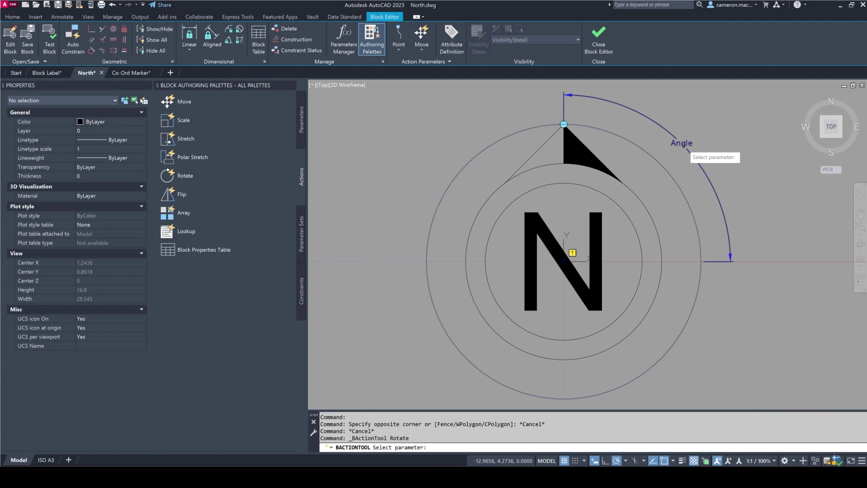
{"action": "left_click", "coordinate": [687, 151]}
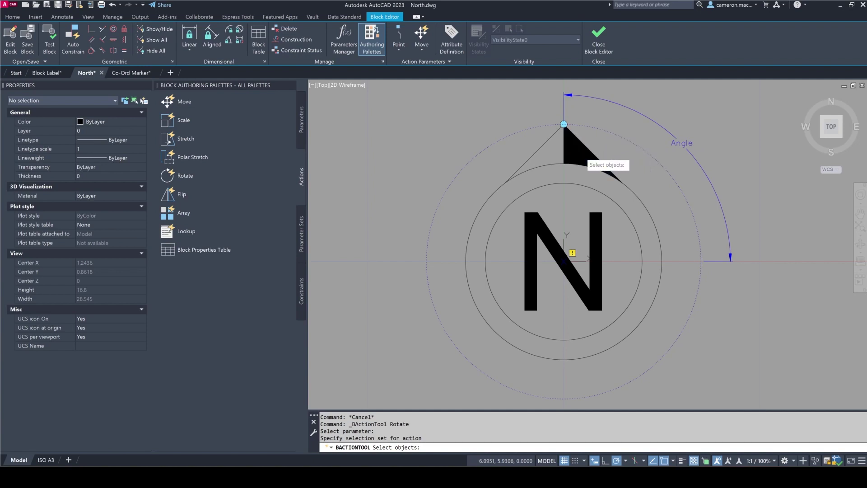
Assign the arrowhead's solid fill, its outline lines and the outer circle to the Rotate action, leaving out the letter N.
{"action": "left_click", "coordinate": [580, 152]}
{"action": "scroll", "coordinate": [574, 132], "scroll_direction": "up", "scroll_amount": 4}
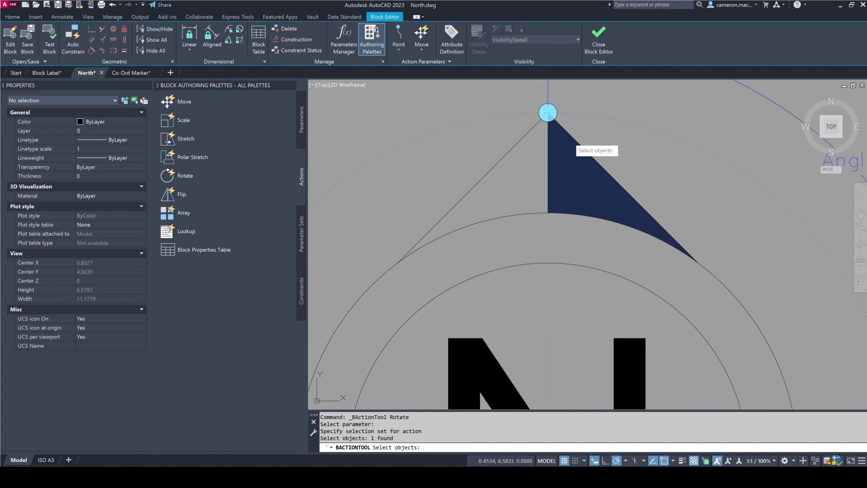
{"action": "left_click", "coordinate": [615, 143]}
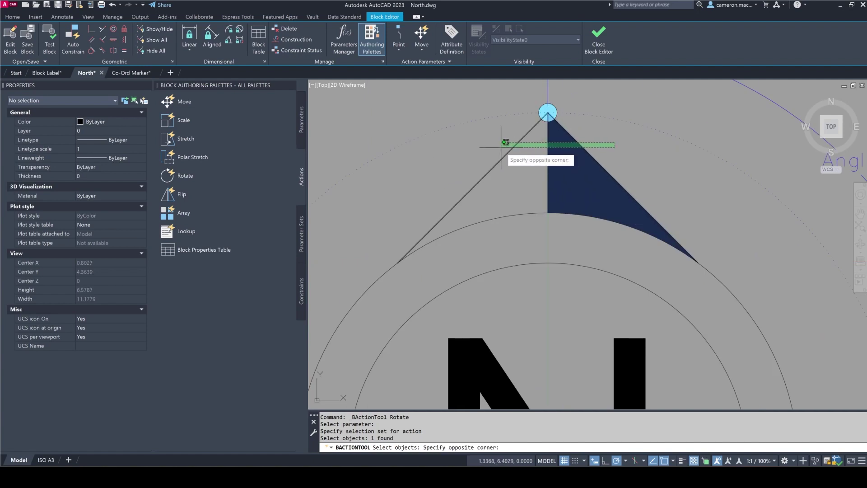
{"action": "left_click", "coordinate": [486, 152]}
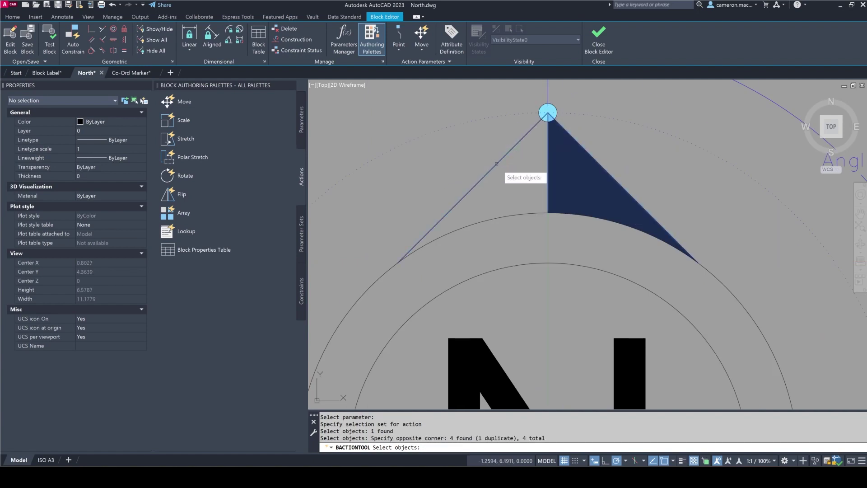
{"action": "left_click", "coordinate": [517, 215]}
{"action": "scroll", "coordinate": [546, 175], "scroll_direction": "up", "scroll_amount": 2}
{"action": "scroll", "coordinate": [546, 175], "scroll_direction": "down", "scroll_amount": 3}
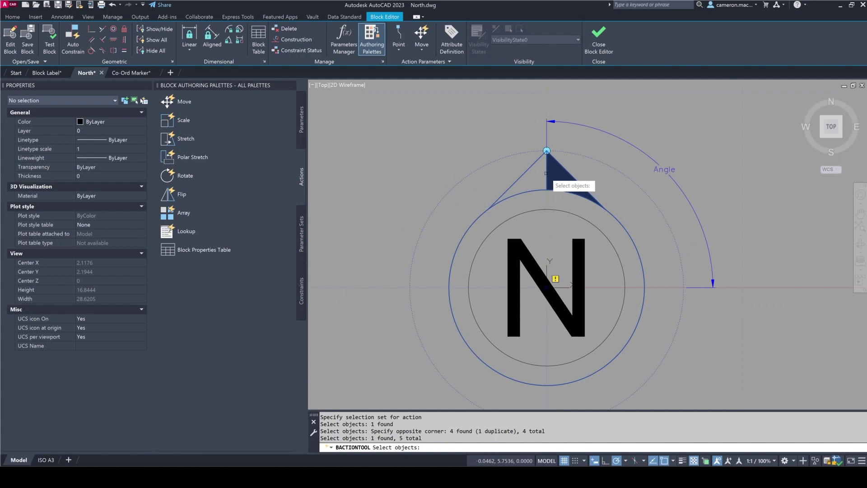
{"action": "scroll", "coordinate": [548, 174], "scroll_direction": "down", "scroll_amount": 3}
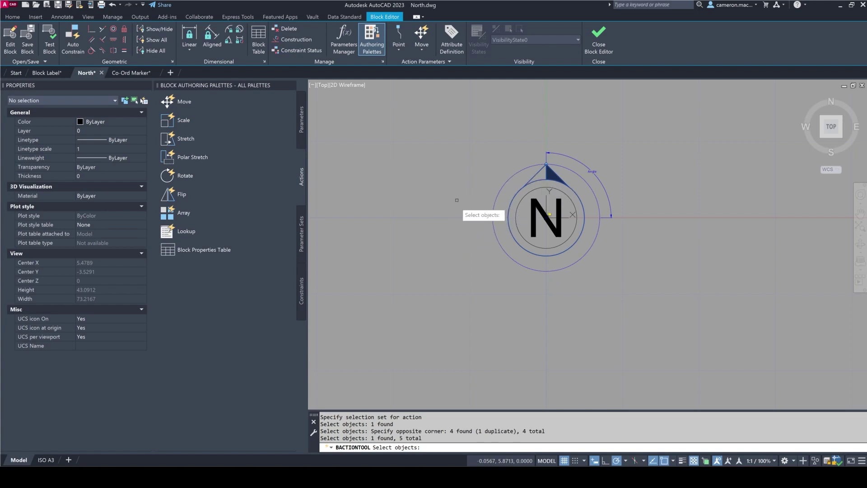
{"action": "scroll", "coordinate": [507, 191], "scroll_direction": "up", "scroll_amount": 2}
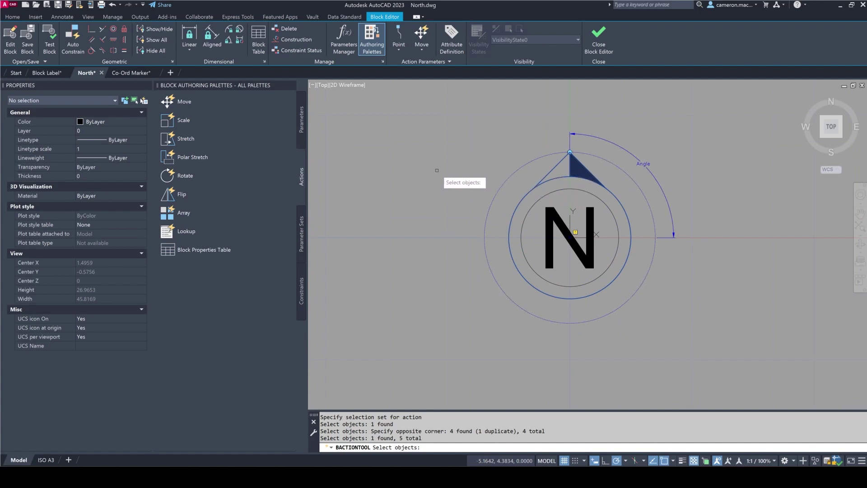
{"action": "key", "text": "Return"}
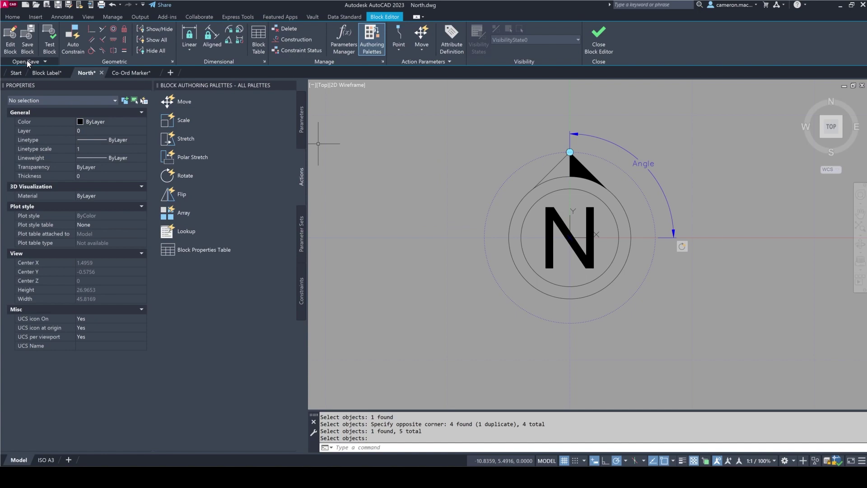
Test the North Arrow block by rotating its arrowhead to several angles with the rotation grip, then return to the block editor.
{"action": "left_click", "coordinate": [48, 50]}
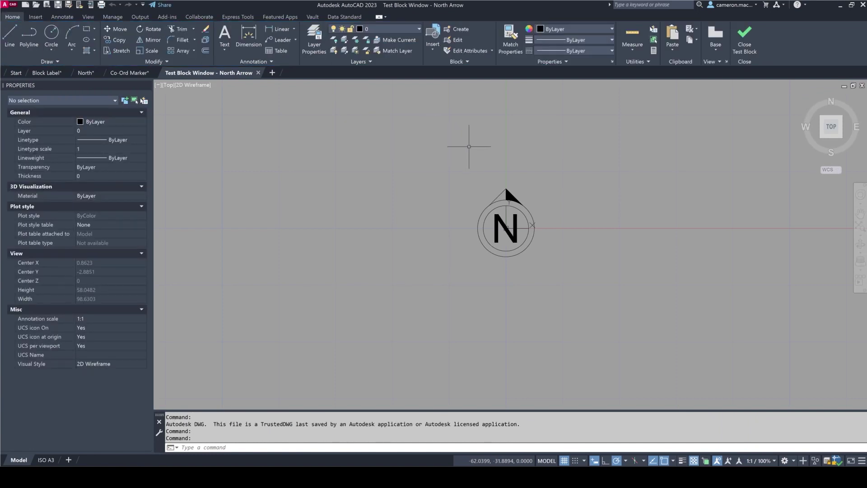
{"action": "left_click", "coordinate": [498, 207]}
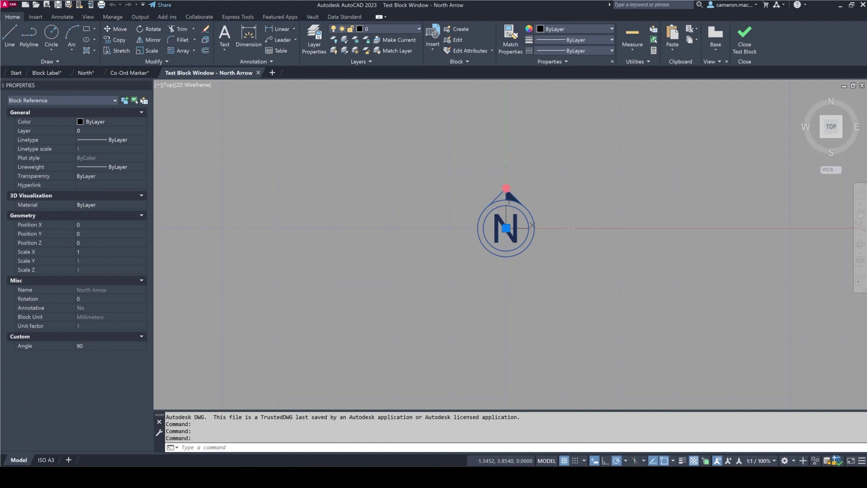
{"action": "left_click", "coordinate": [507, 188]}
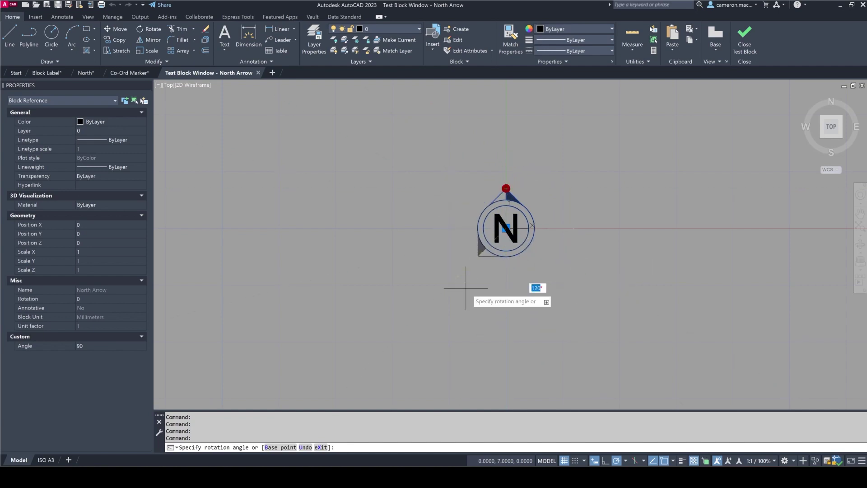
{"action": "left_click", "coordinate": [570, 265]}
{"action": "left_click", "coordinate": [541, 248]}
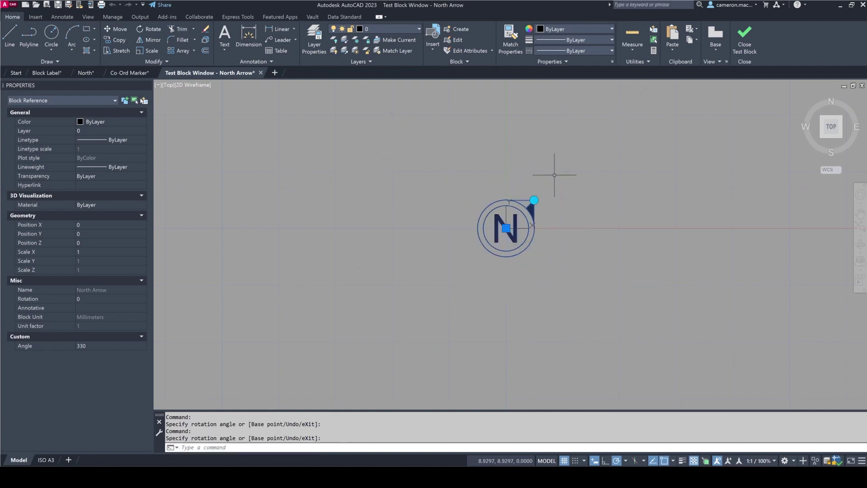
{"action": "left_click", "coordinate": [487, 160]}
{"action": "left_click", "coordinate": [495, 189]}
{"action": "left_click", "coordinate": [463, 209]}
{"action": "left_click", "coordinate": [469, 210]}
{"action": "left_click", "coordinate": [499, 306]}
{"action": "left_click", "coordinate": [472, 246]}
{"action": "left_click", "coordinate": [477, 206]}
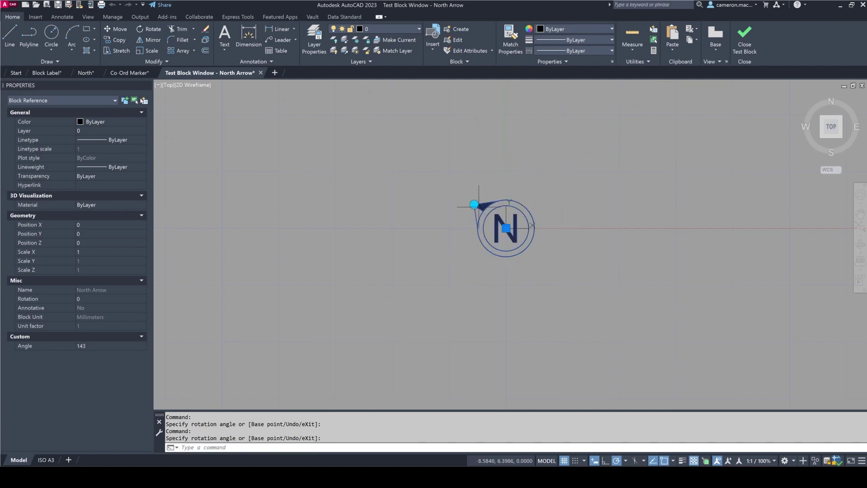
{"action": "left_click", "coordinate": [475, 205]}
{"action": "left_click", "coordinate": [551, 185]}
{"action": "left_click", "coordinate": [529, 196]}
{"action": "left_click", "coordinate": [477, 167]}
{"action": "left_click", "coordinate": [486, 194]}
{"action": "left_click", "coordinate": [462, 208]}
{"action": "left_click", "coordinate": [470, 211]}
{"action": "left_click", "coordinate": [498, 187]}
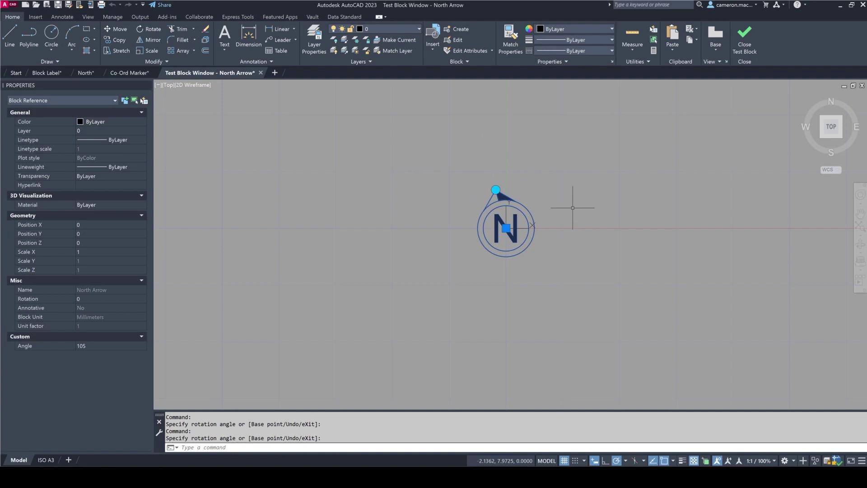
{"action": "left_click", "coordinate": [740, 37]}
{"action": "left_click", "coordinate": [84, 74]}
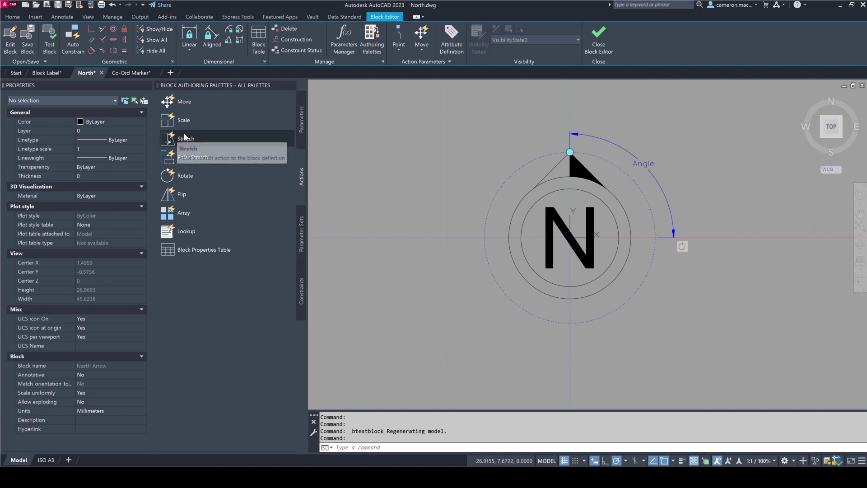
Set the Angle parameter's value set type to Increment and review its increment, minimum and maximum fields.
{"action": "left_click", "coordinate": [628, 151]}
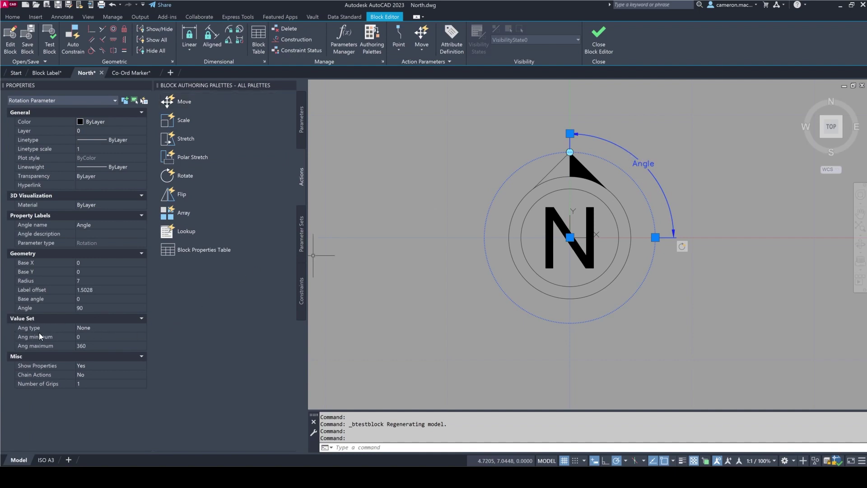
{"action": "left_click", "coordinate": [97, 328]}
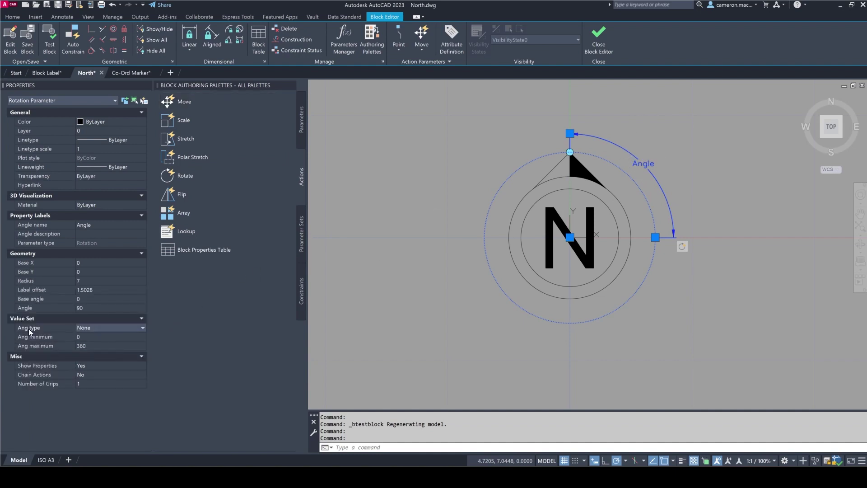
{"action": "left_click", "coordinate": [94, 331]}
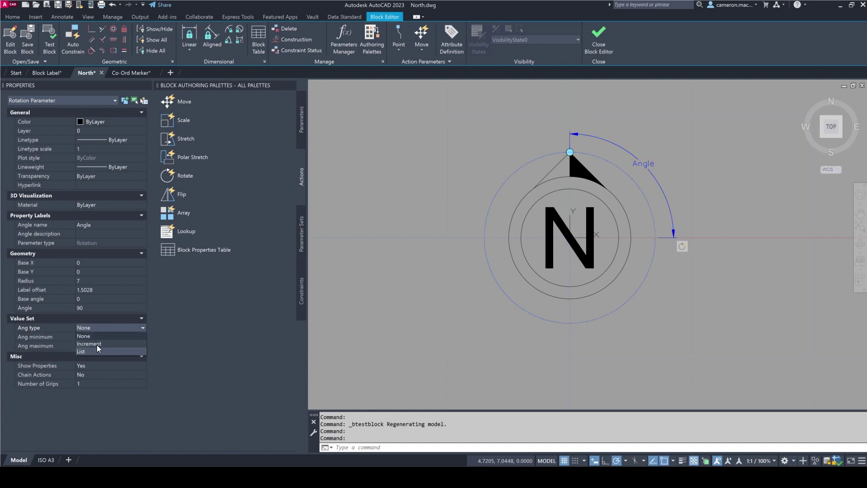
{"action": "left_click", "coordinate": [97, 344]}
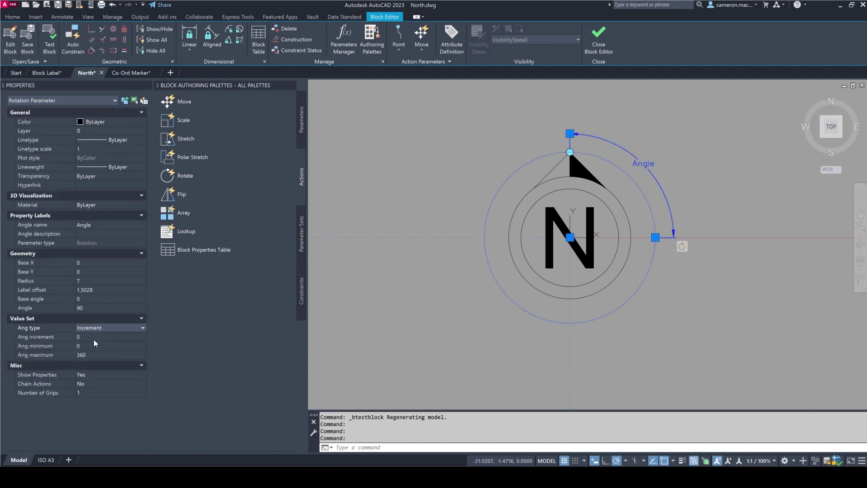
{"action": "left_click", "coordinate": [87, 346]}
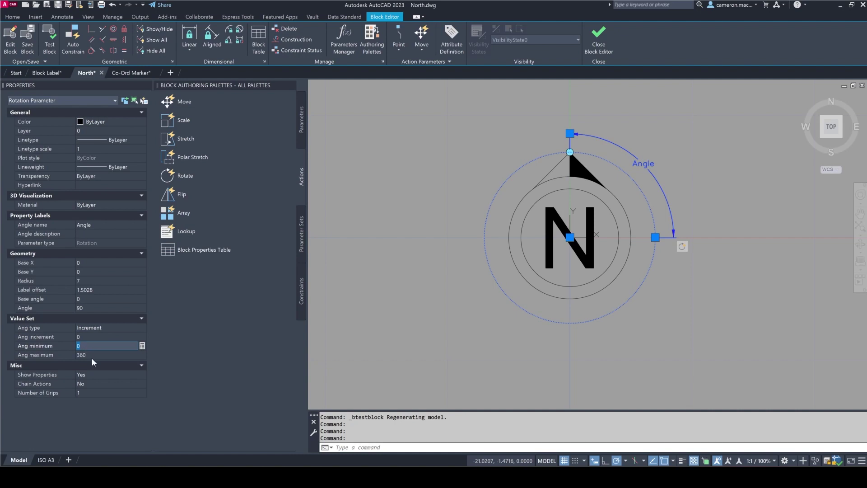
{"action": "left_click", "coordinate": [92, 356]}
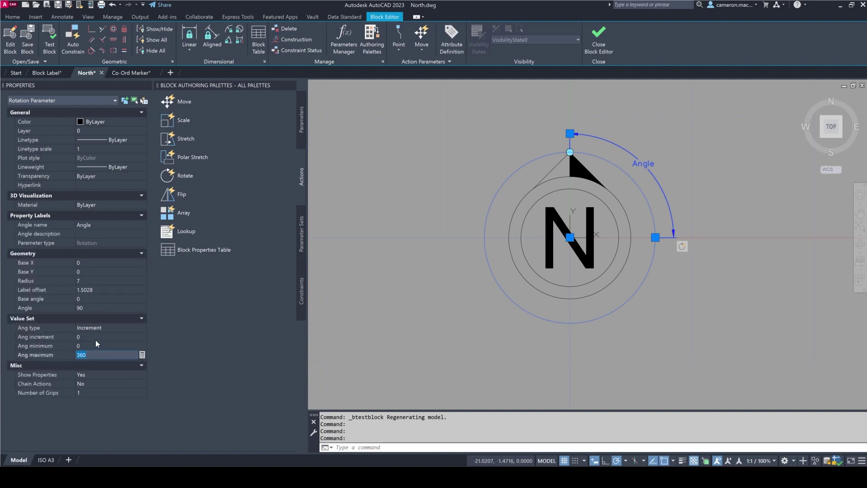
{"action": "left_click", "coordinate": [96, 340]}
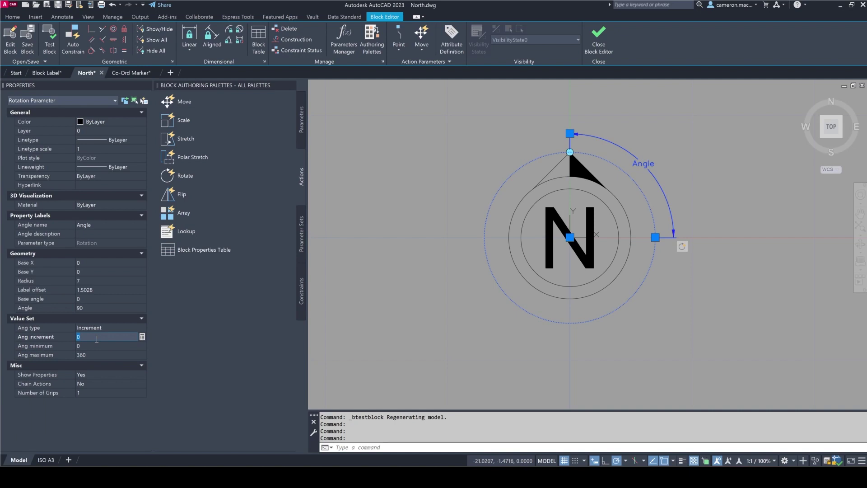
Set the Angle parameter's value set type to List and add 75 and 180 to the allowed angles alongside 90.
{"action": "left_click", "coordinate": [97, 330]}
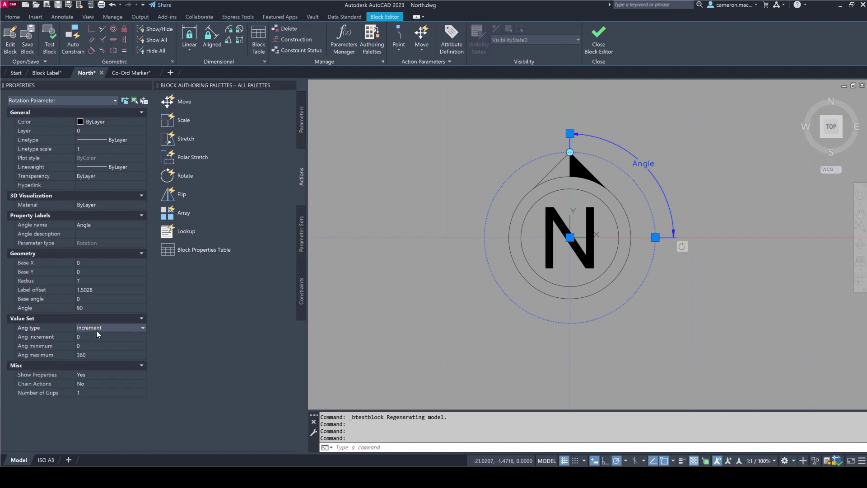
{"action": "left_click", "coordinate": [97, 330]}
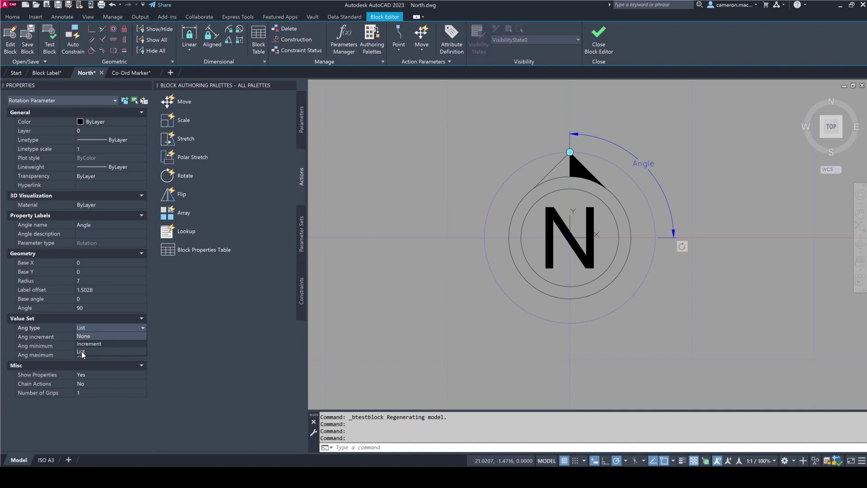
{"action": "left_click", "coordinate": [81, 351]}
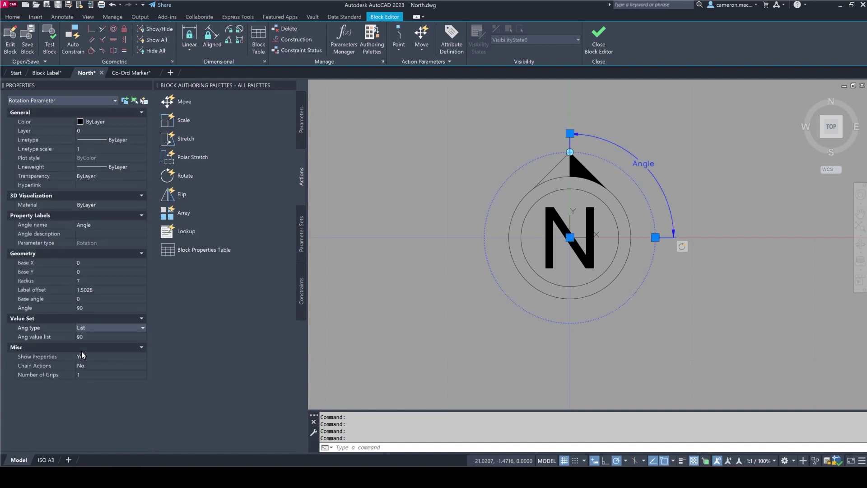
{"action": "left_click", "coordinate": [127, 339]}
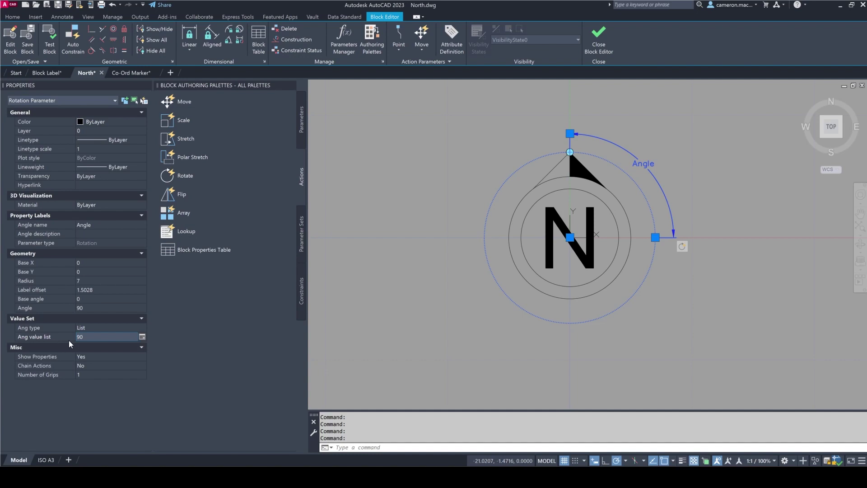
{"action": "left_click", "coordinate": [143, 338]}
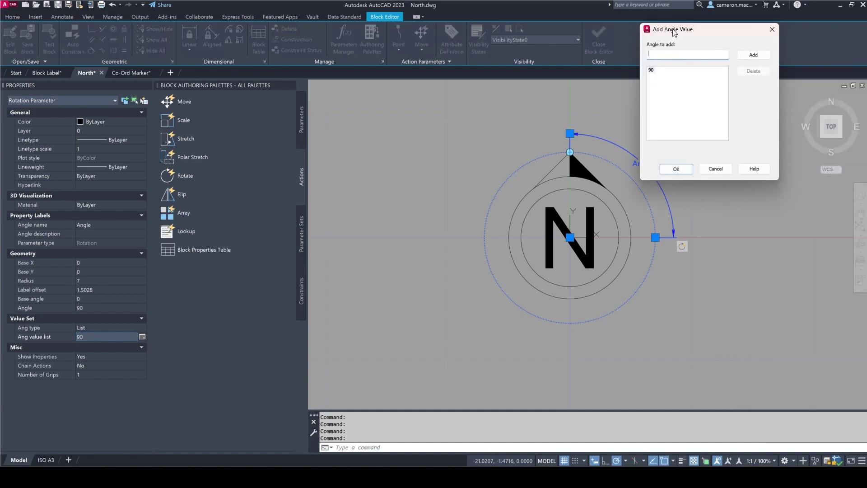
{"action": "left_click_drag", "start_coordinate": [671, 33], "coordinate": [546, 115]}
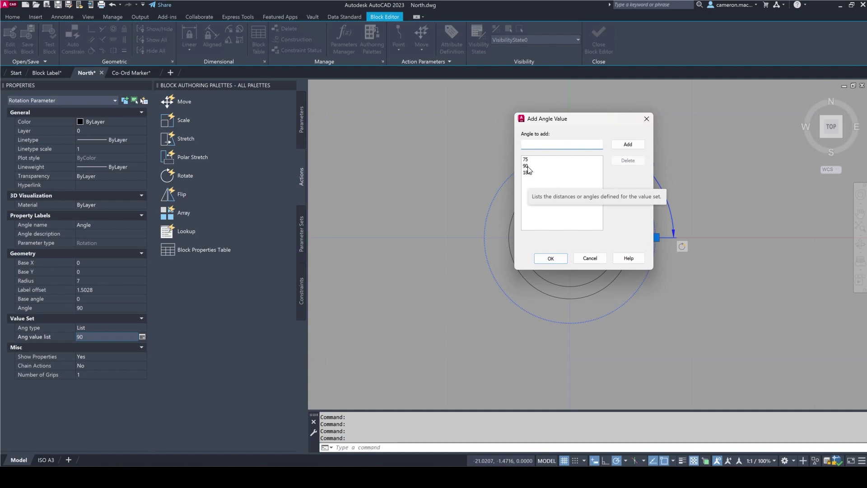
{"action": "left_click", "coordinate": [551, 258]}
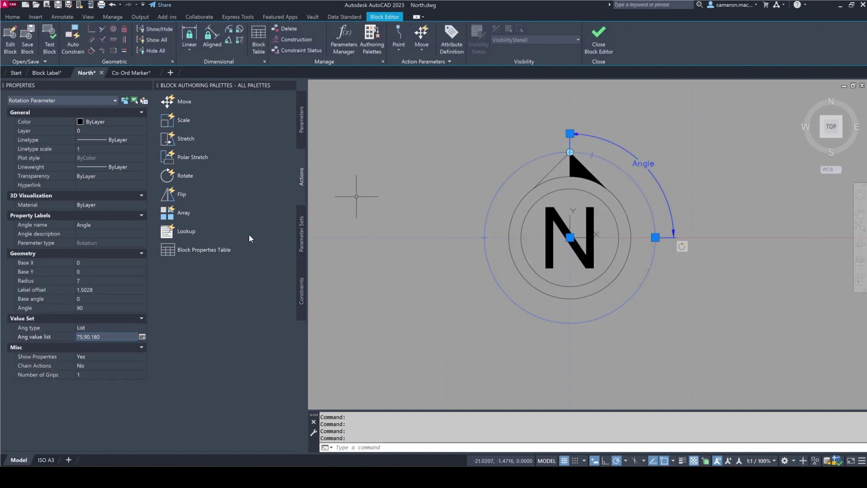
Test the North Arrow block by rotating its arrowhead between the listed angles, then close the test and return to the North drawing.
{"action": "scroll", "coordinate": [573, 152], "scroll_direction": "up", "scroll_amount": 4}
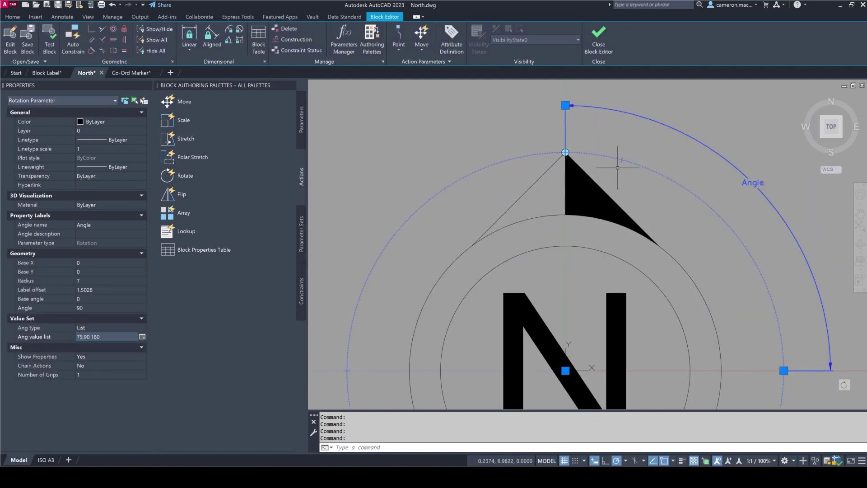
{"action": "scroll", "coordinate": [618, 161], "scroll_direction": "down", "scroll_amount": 4}
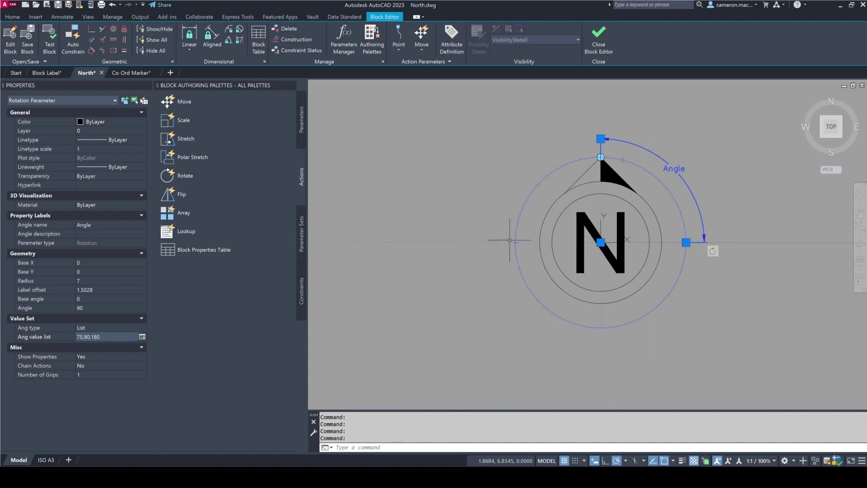
{"action": "scroll", "coordinate": [507, 242], "scroll_direction": "up", "scroll_amount": 4}
{"action": "scroll", "coordinate": [518, 244], "scroll_direction": "down", "scroll_amount": 4}
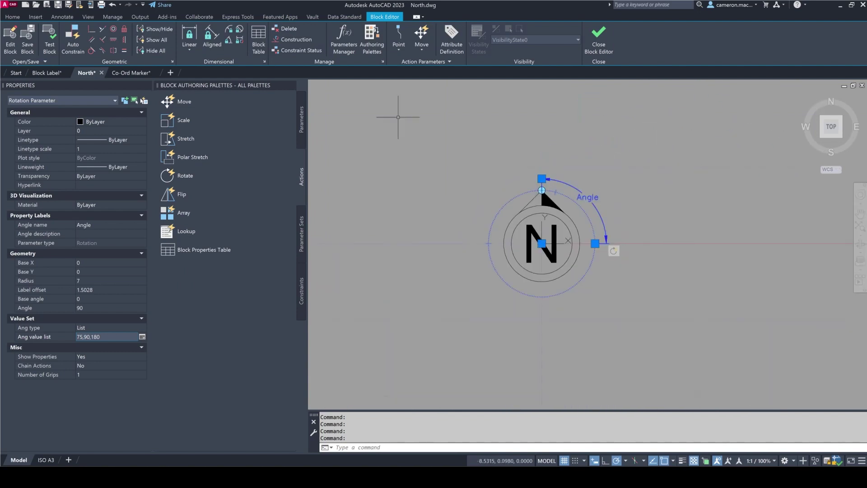
{"action": "left_click", "coordinate": [50, 43]}
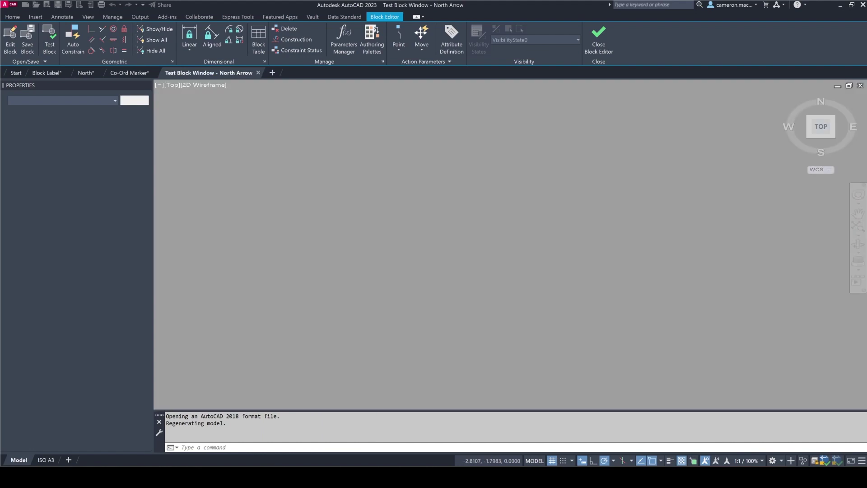
{"action": "left_click", "coordinate": [505, 194]}
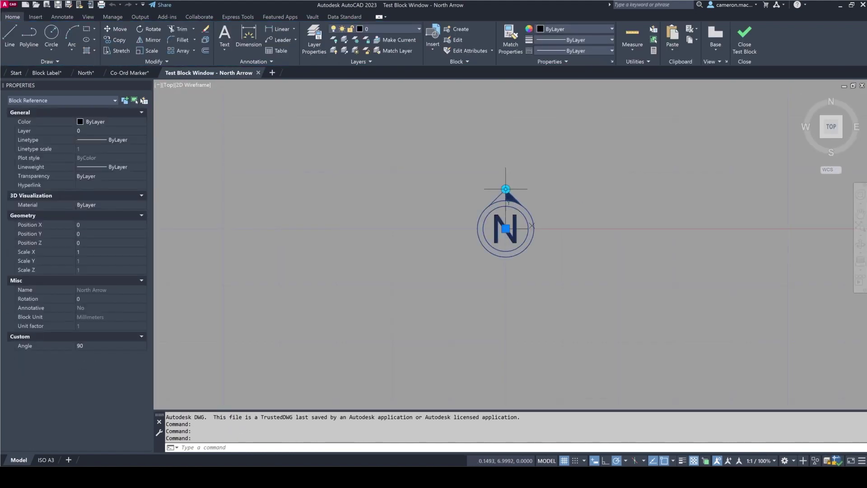
{"action": "left_click", "coordinate": [505, 189]}
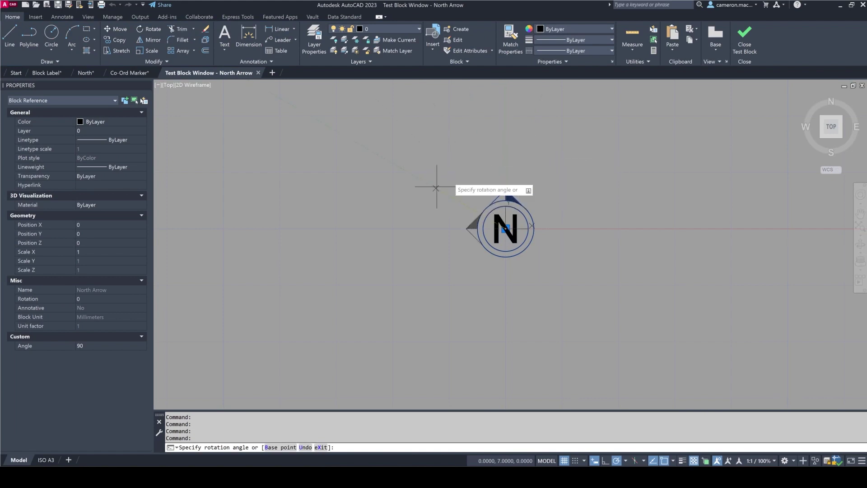
{"action": "left_click", "coordinate": [524, 161]}
{"action": "left_click", "coordinate": [516, 190]}
{"action": "left_click", "coordinate": [488, 172]}
{"action": "left_click", "coordinate": [506, 188]}
{"action": "left_click", "coordinate": [442, 203]}
{"action": "left_click", "coordinate": [397, 260]}
{"action": "key", "text": "Escape"}
{"action": "key", "text": "Escape"}
{"action": "key", "text": "Escape"}
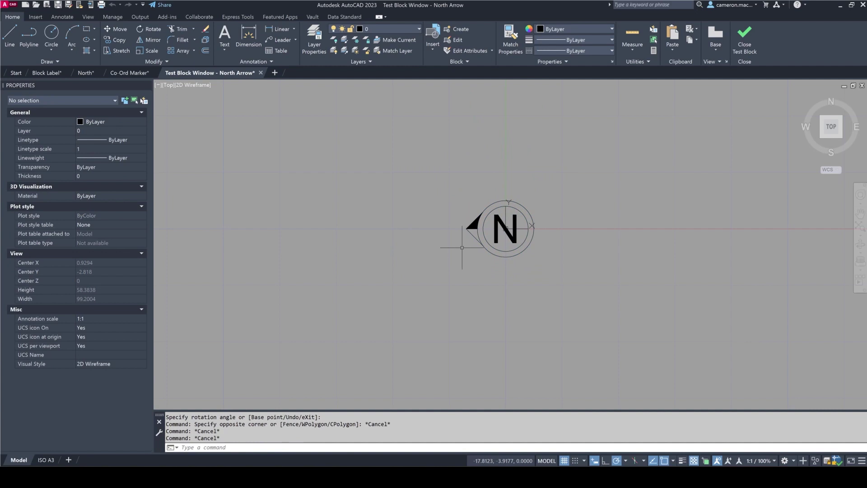
{"action": "left_click", "coordinate": [747, 41]}
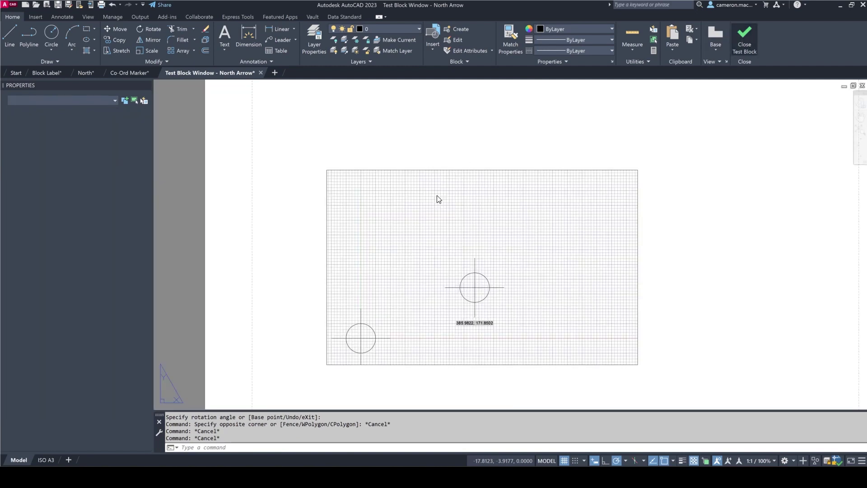
{"action": "left_click", "coordinate": [84, 74]}
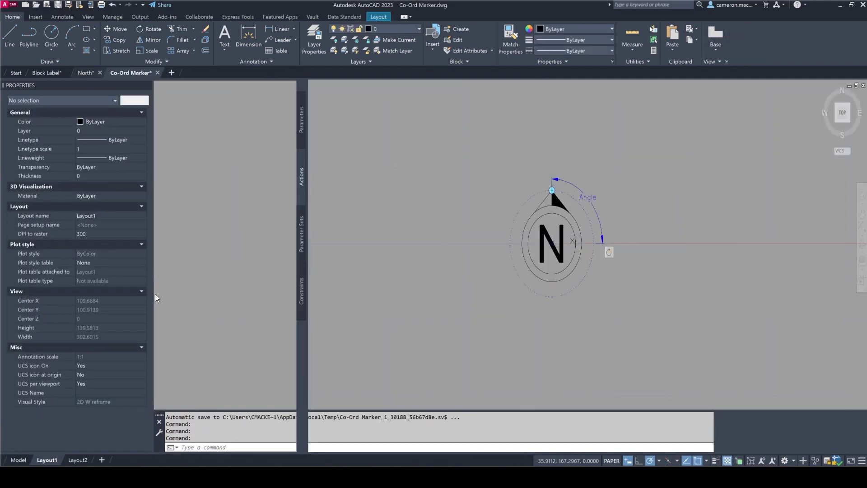
Set the Angle rotation parameter's value set type to None and clear the selection.
{"action": "left_click", "coordinate": [554, 183]}
{"action": "left_click", "coordinate": [83, 327]}
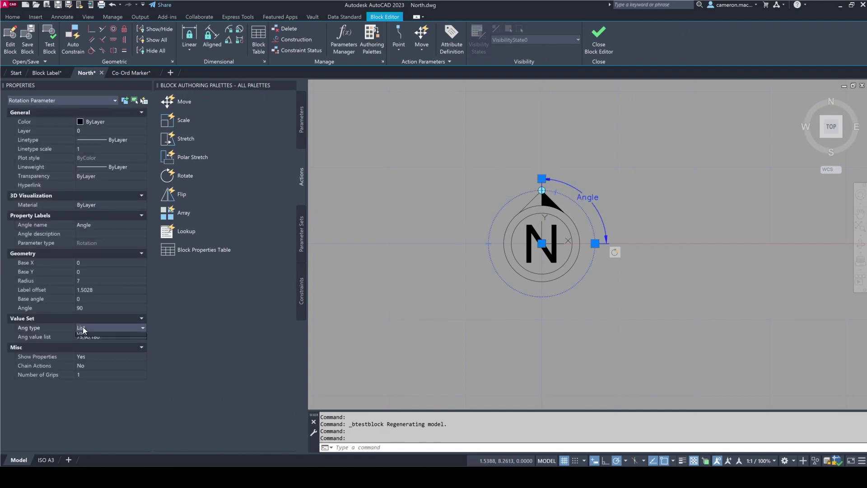
{"action": "left_click", "coordinate": [83, 327]}
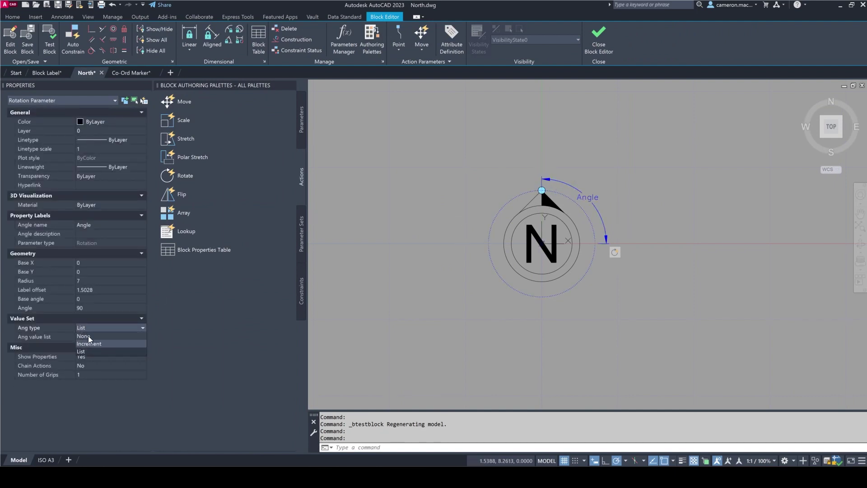
{"action": "left_click", "coordinate": [89, 335]}
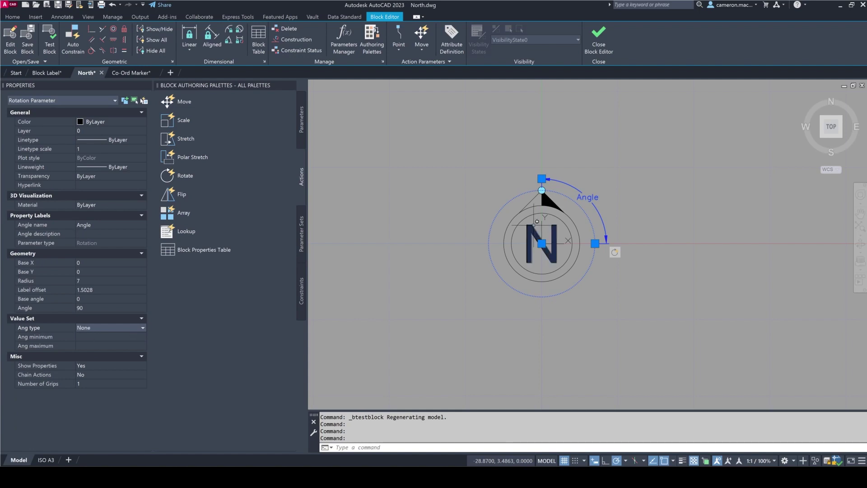
{"action": "key", "text": "Escape"}
{"action": "key", "text": "Escape"}
{"action": "key", "text": "Escape"}
{"action": "middle_click_drag", "start_coordinate": [470, 184], "coordinate": [515, 192]}
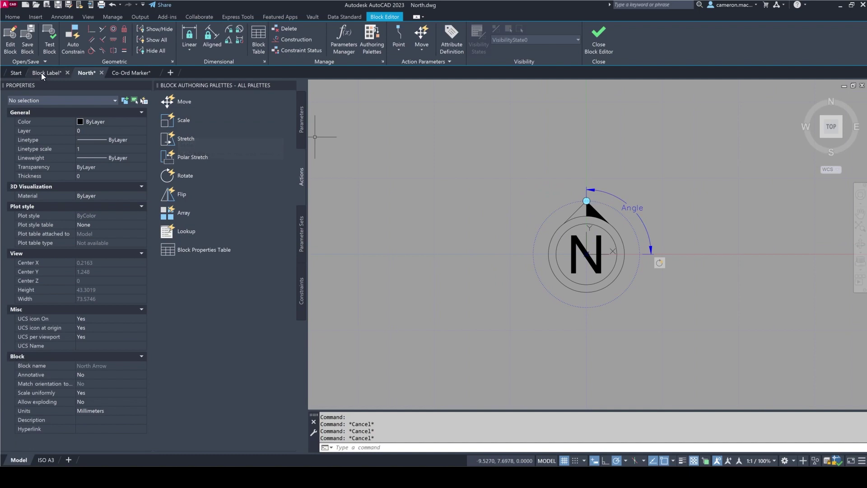
Switch to the Block Label drawing and bring its coloured label blocks into view.
{"action": "mouse_move", "coordinate": [41, 73]}
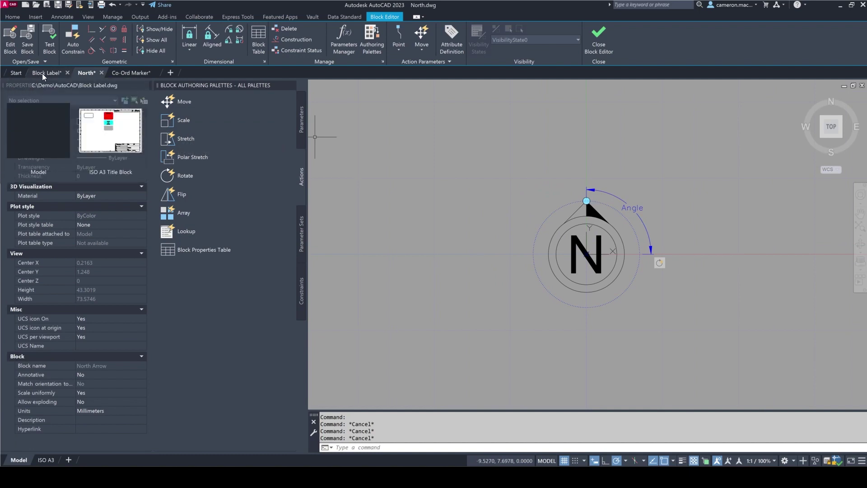
{"action": "left_click", "coordinate": [45, 73]}
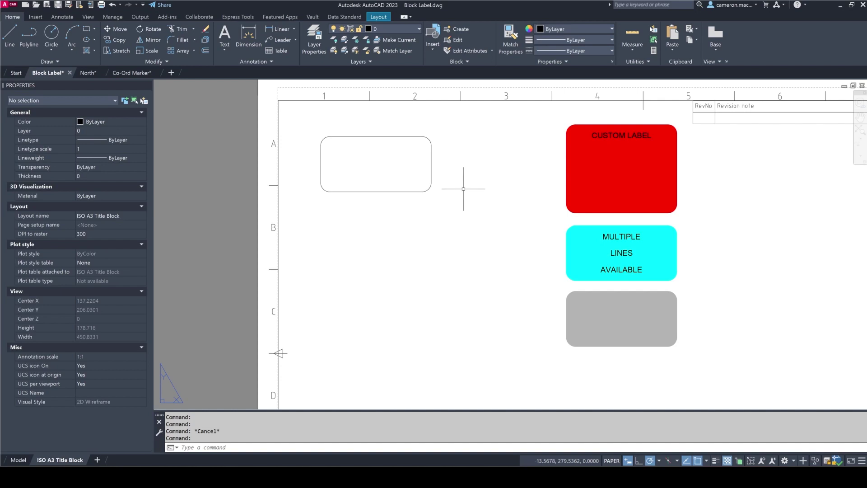
{"action": "middle_click_drag", "start_coordinate": [480, 152], "coordinate": [454, 156]}
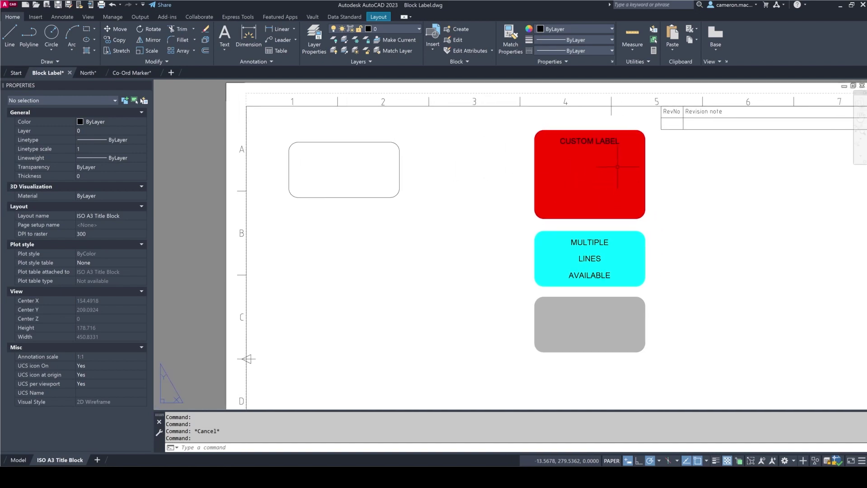
Fill in the red label block's attributes: LINE2 as Test, LINE3 as row3 and LINE5 as row 5, then deselect it.
{"action": "left_click", "coordinate": [598, 134]}
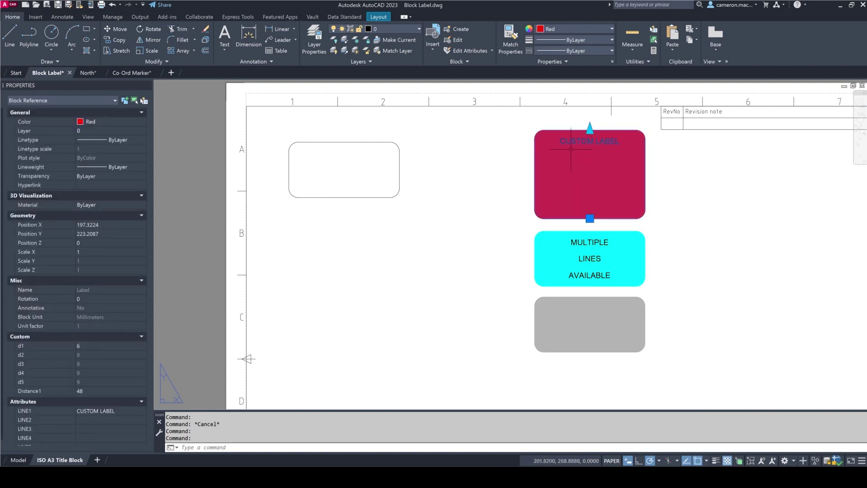
{"action": "scroll", "coordinate": [5, 330], "scroll_direction": "down", "scroll_amount": 1}
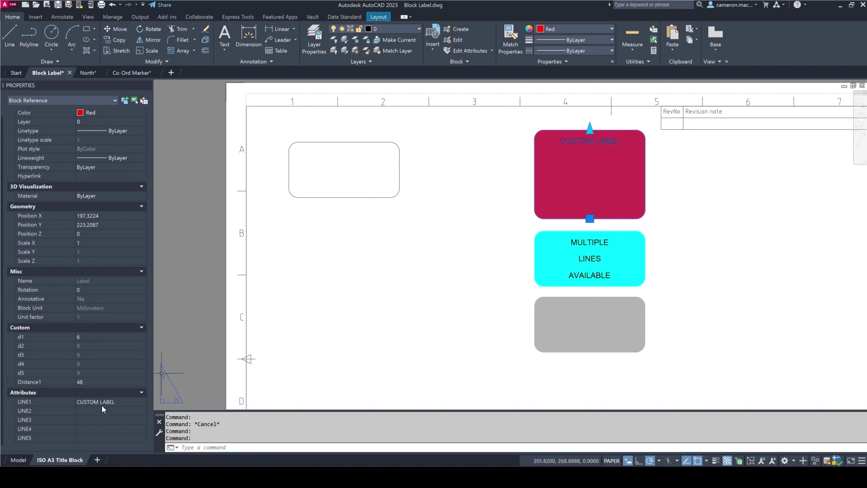
{"action": "type", "text": "Test"}
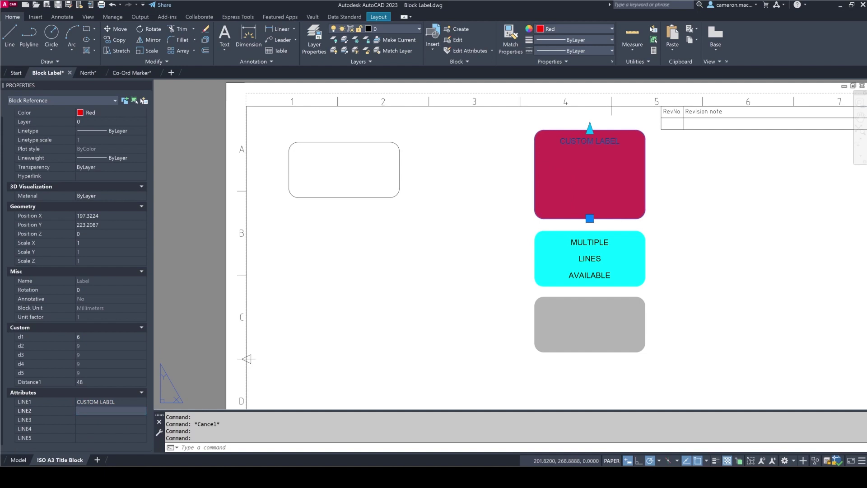
{"action": "left_click", "coordinate": [107, 420]}
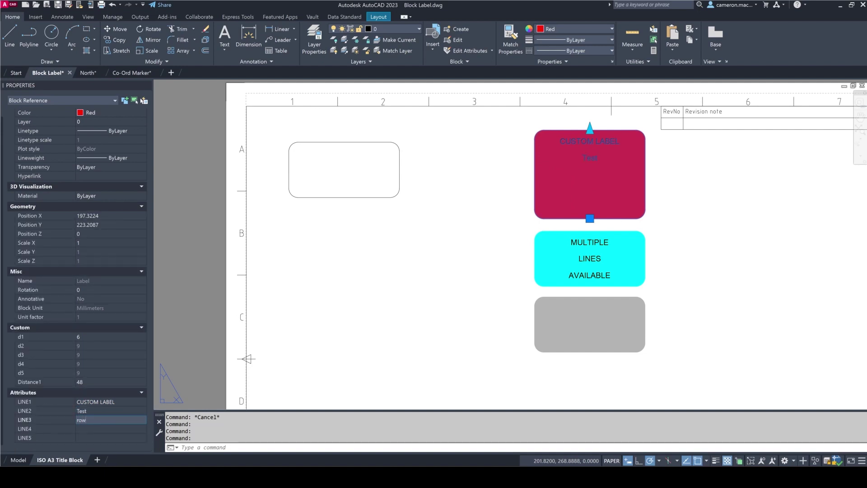
{"action": "left_click", "coordinate": [111, 438]}
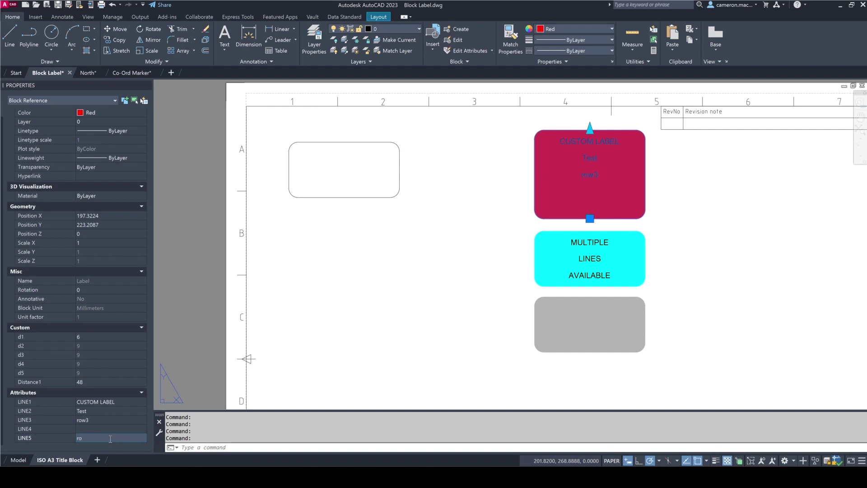
{"action": "type", "text": "row 5"}
{"action": "left_click", "coordinate": [422, 223]}
{"action": "key", "text": "Escape"}
{"action": "key", "text": "Escape"}
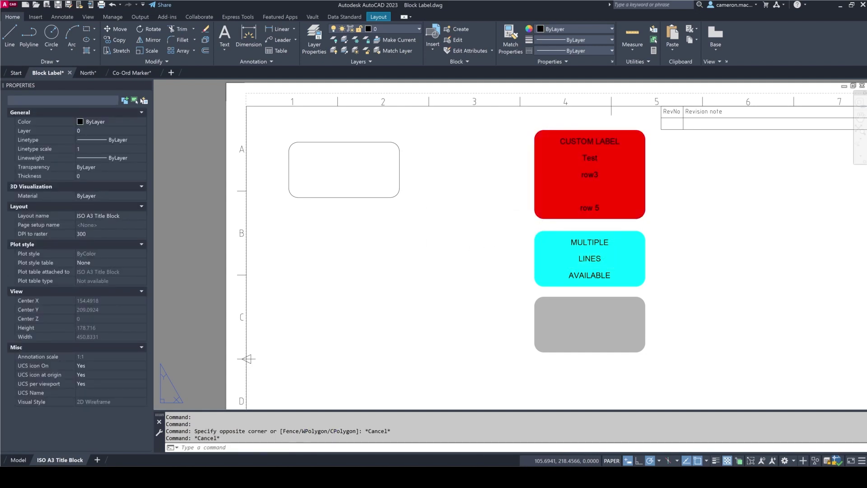
Clear the LINE5 attribute of the red label block.
{"action": "left_click", "coordinate": [559, 209]}
{"action": "scroll", "coordinate": [80, 330], "scroll_direction": "down", "scroll_amount": 1}
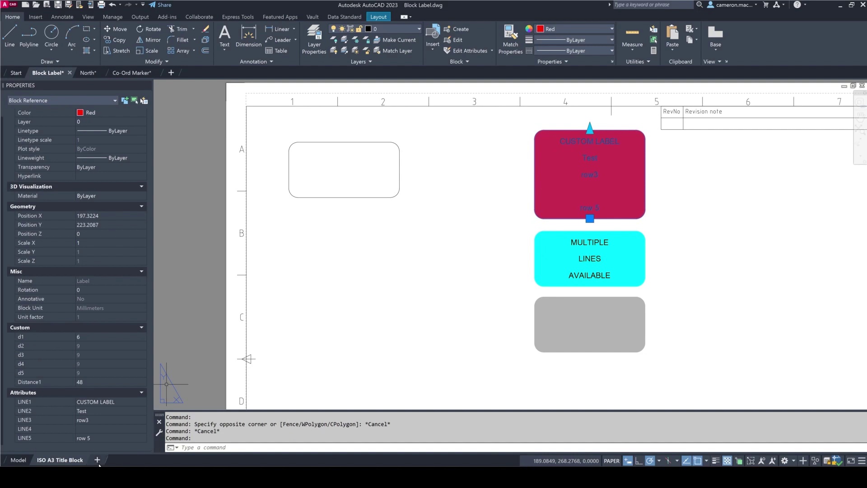
{"action": "left_click", "coordinate": [99, 438]}
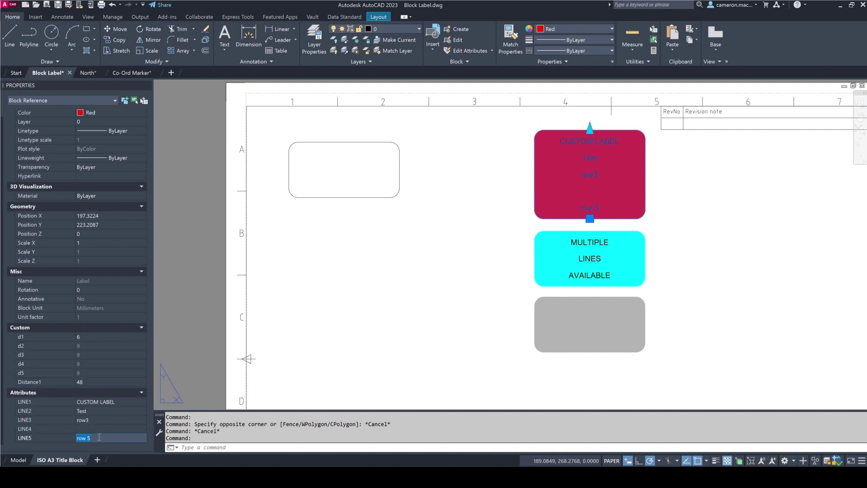
{"action": "left_click", "coordinate": [352, 317]}
{"action": "key", "text": "Escape"}
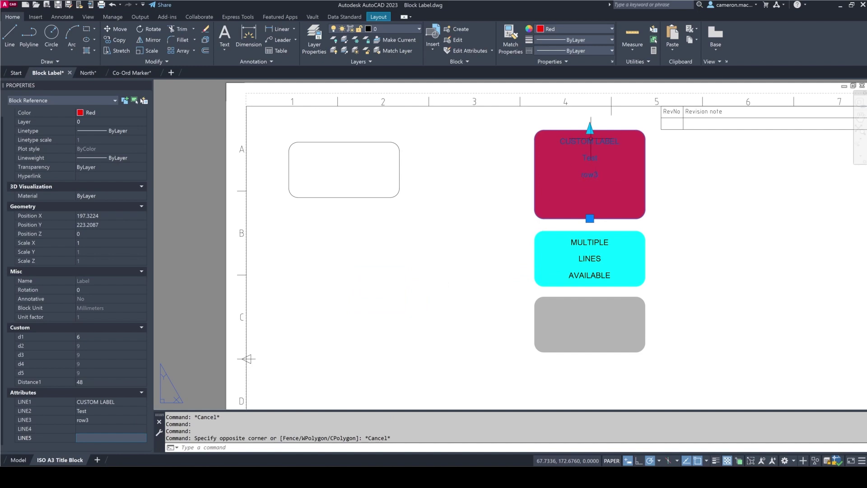
Shorten the red label block to a Distance1 height of 30 with its stretch grip and deselect it.
{"action": "left_click", "coordinate": [590, 130]}
{"action": "left_click", "coordinate": [590, 163]}
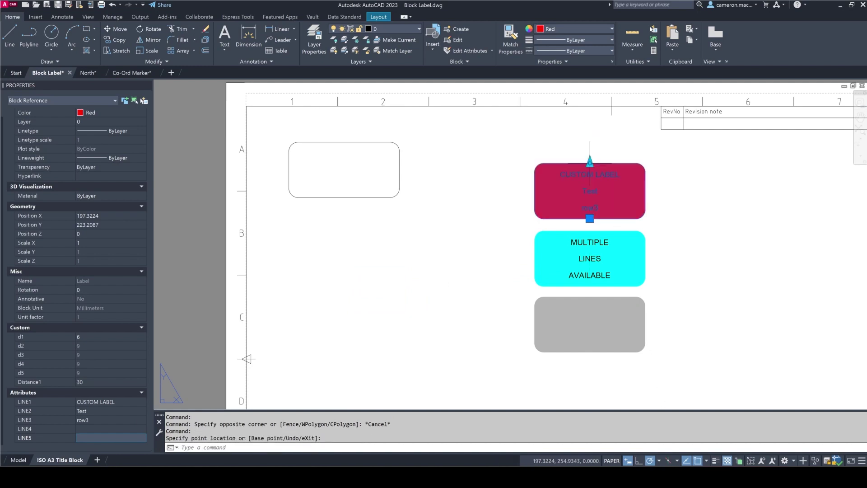
{"action": "key", "text": "Escape"}
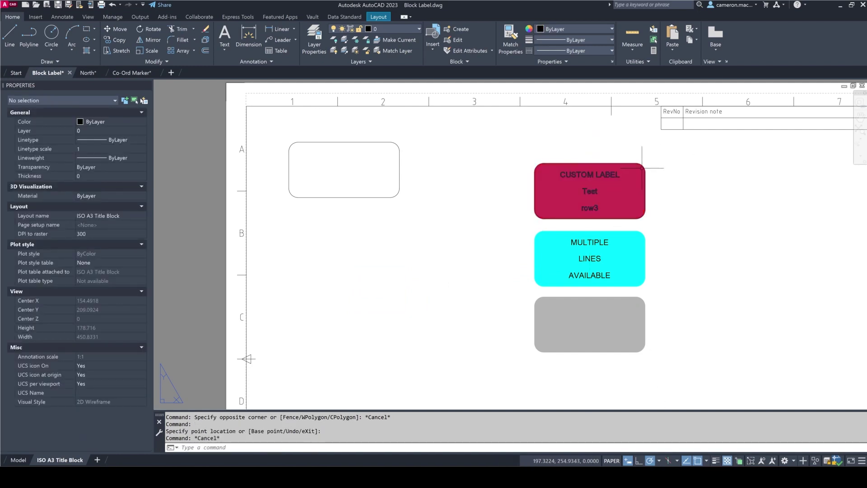
Lengthen the red label block upward to a Distance1 height of 48 with its stretch grip and deselect it.
{"action": "left_click", "coordinate": [608, 165]}
{"action": "left_click", "coordinate": [590, 162]}
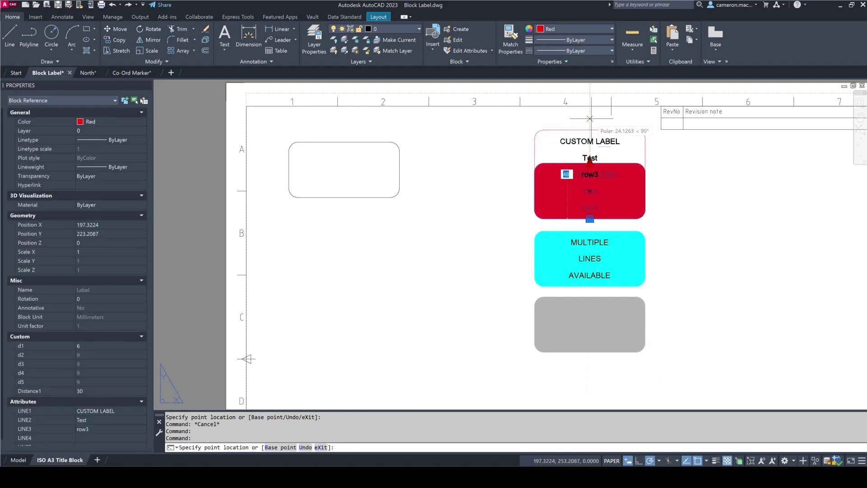
{"action": "left_click", "coordinate": [592, 120]}
{"action": "left_click", "coordinate": [590, 219]}
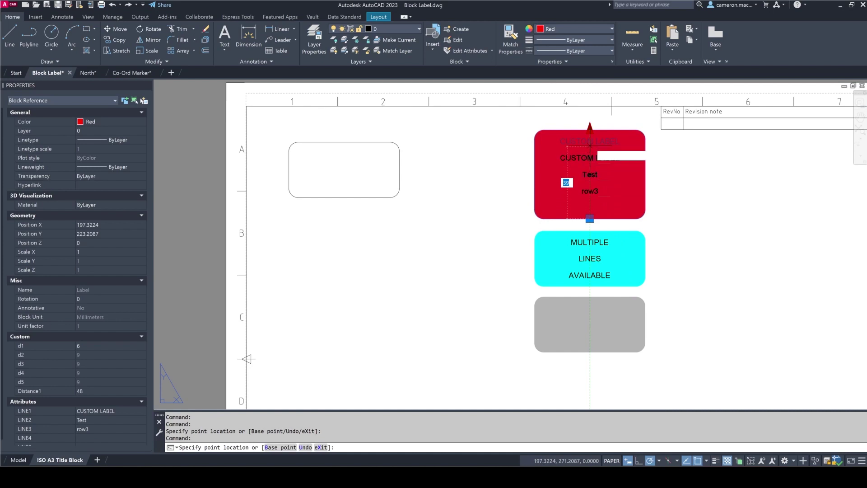
{"action": "key", "text": "Escape"}
{"action": "key", "text": "Escape"}
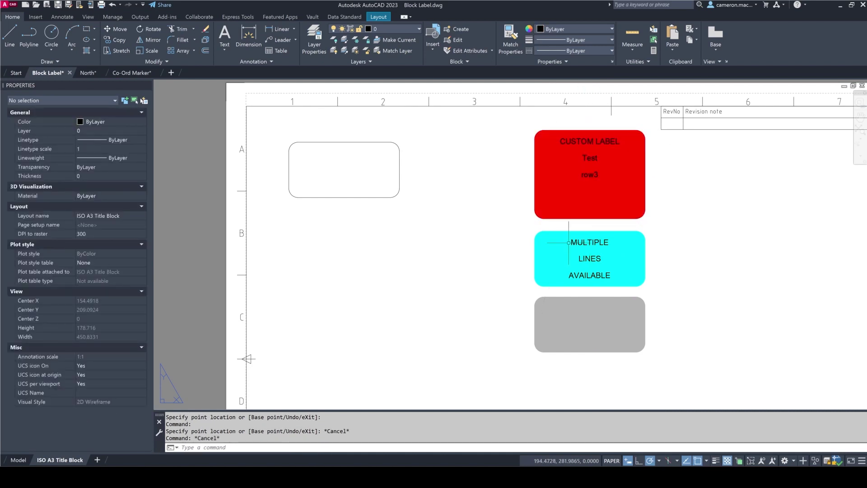
Preview alternative colours such as Magenta for the red label block without applying one, and deselect it.
{"action": "left_click", "coordinate": [539, 175]}
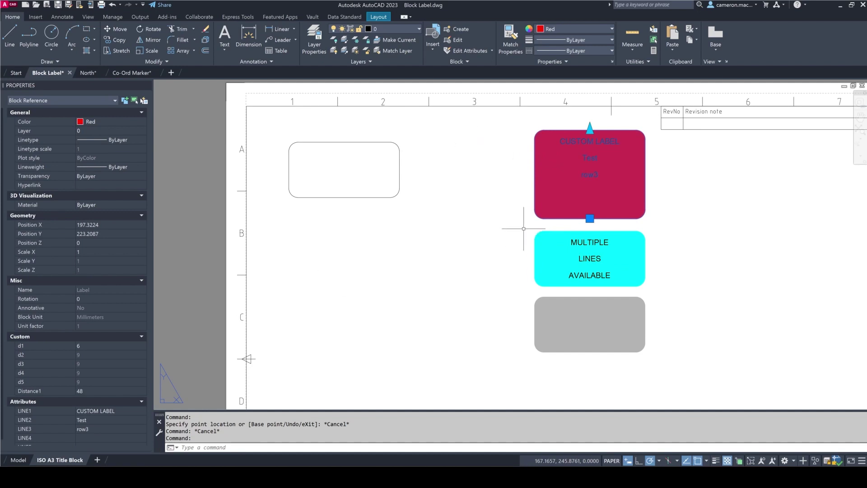
{"action": "key", "text": "Escape"}
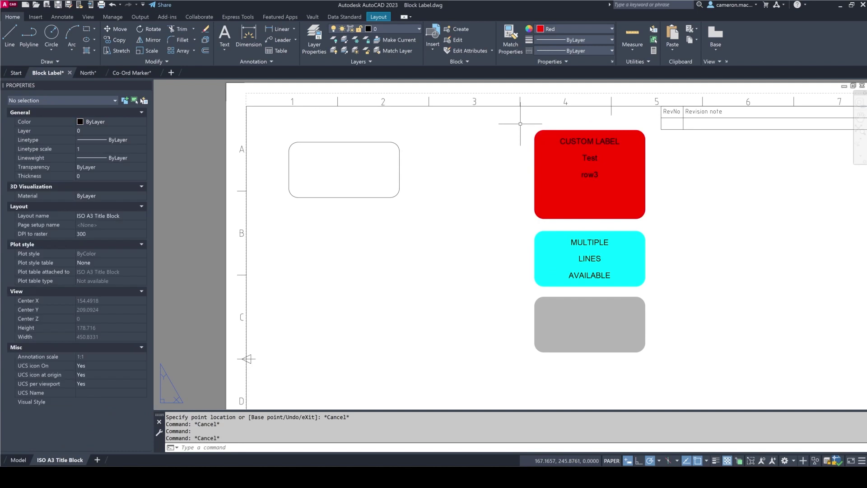
{"action": "left_click", "coordinate": [534, 156]}
{"action": "left_click", "coordinate": [537, 158]}
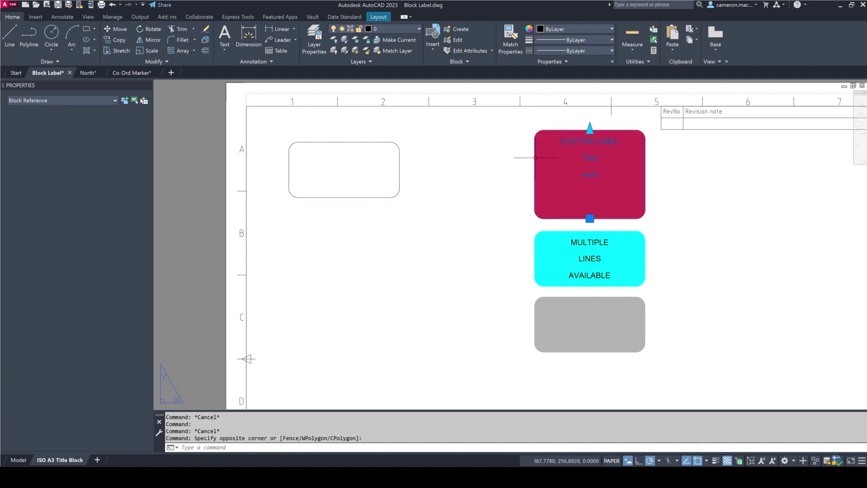
{"action": "left_click", "coordinate": [86, 121]}
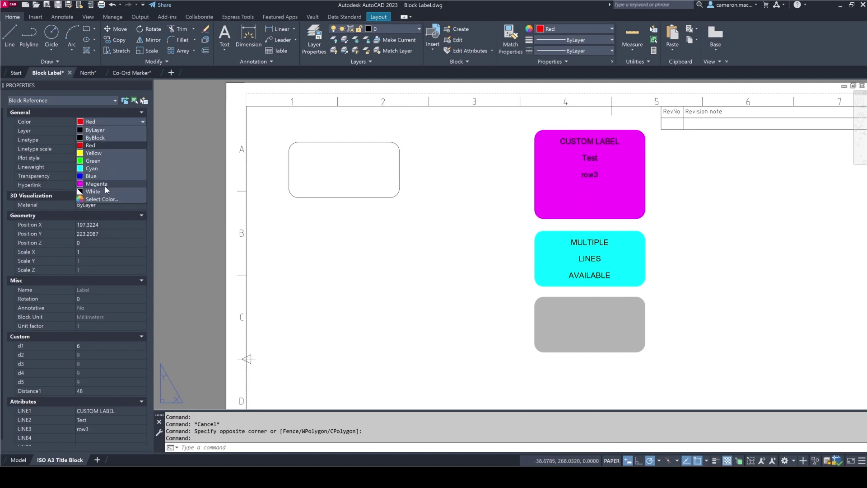
{"action": "left_click", "coordinate": [454, 180]}
{"action": "key", "text": "Escape"}
{"action": "key", "text": "Escape"}
Open the empty rounded rectangle's Custom Label block definition in the Block Editor.
{"action": "middle_click_drag", "start_coordinate": [481, 149], "coordinate": [480, 165]}
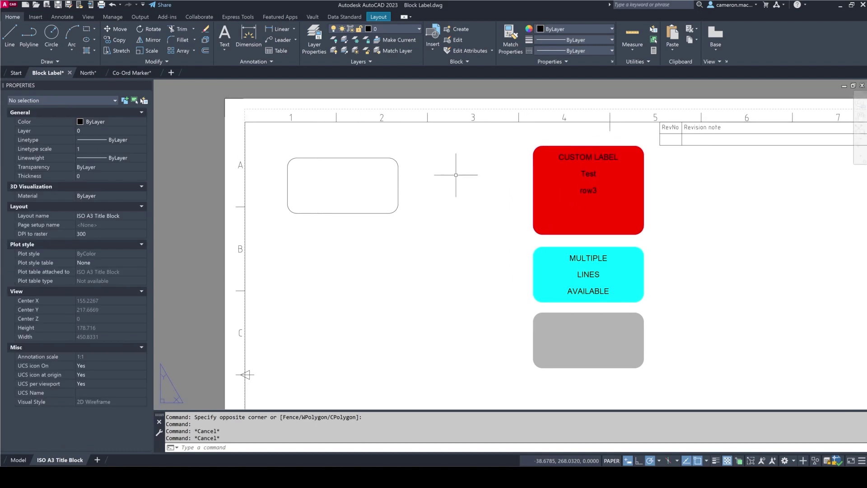
{"action": "left_click", "coordinate": [342, 159]}
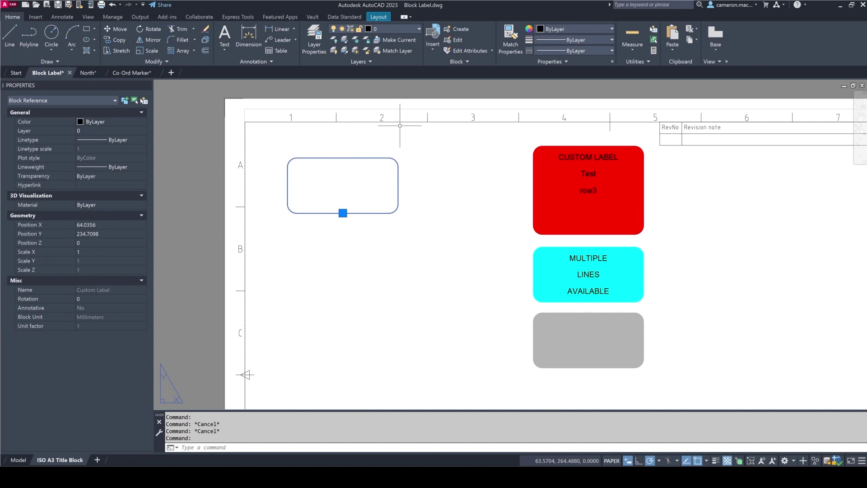
{"action": "left_click", "coordinate": [451, 42]}
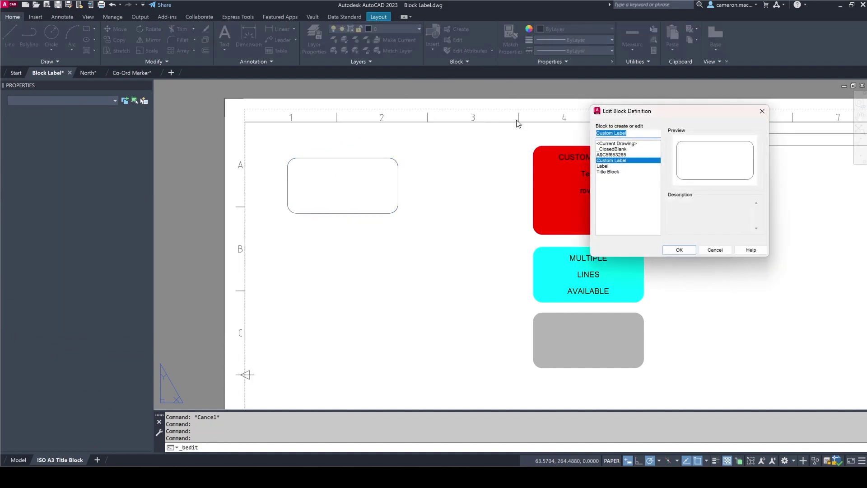
{"action": "left_click", "coordinate": [682, 250]}
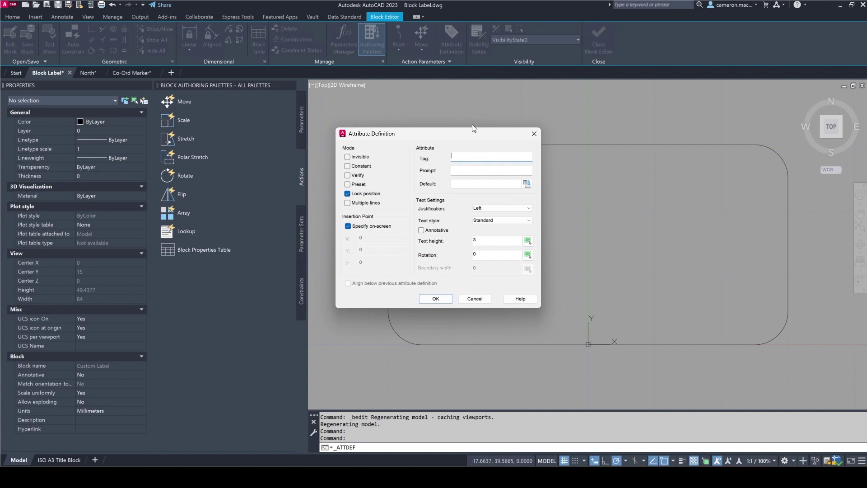
Define attribute Row1 with prompt Row1, Middle center justification and text height 6, placed 6 below the midpoint of the outline's top edge.
{"action": "type", "text": "Row1"}
{"action": "left_click", "coordinate": [474, 169]}
{"action": "type", "text": "R"}
{"action": "type", "text": "6"}
{"action": "left_click", "coordinate": [502, 208]}
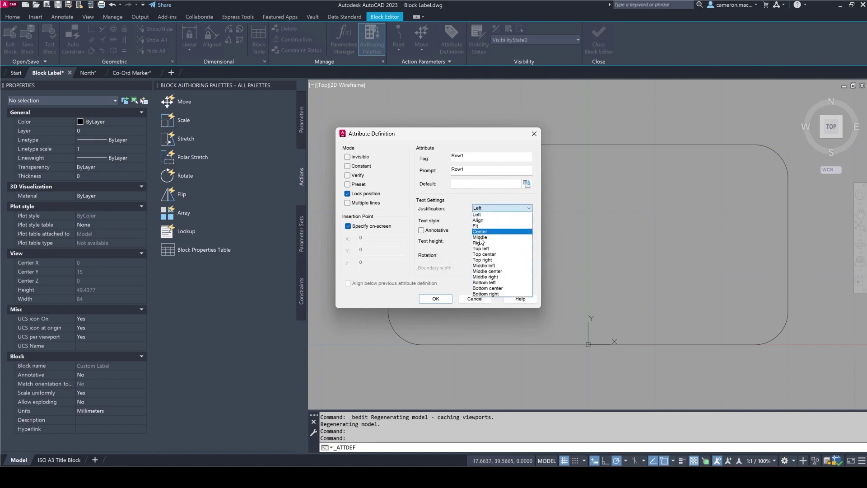
{"action": "left_click", "coordinate": [493, 272]}
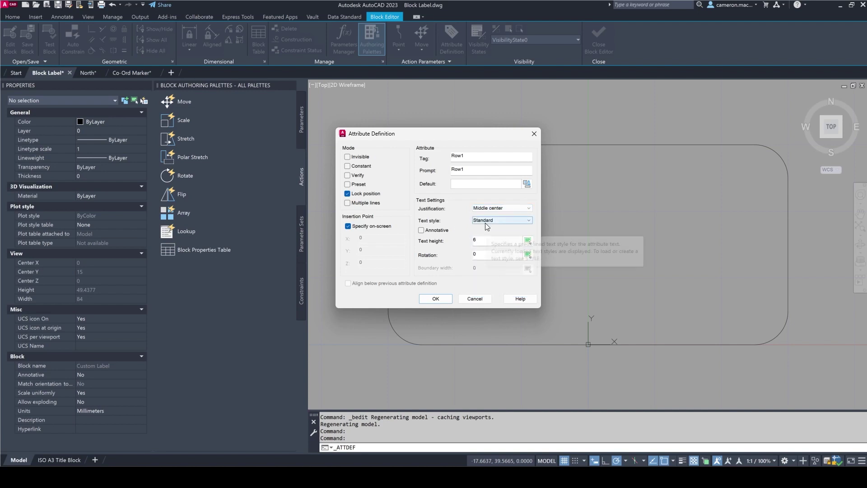
{"action": "left_click", "coordinate": [436, 299]}
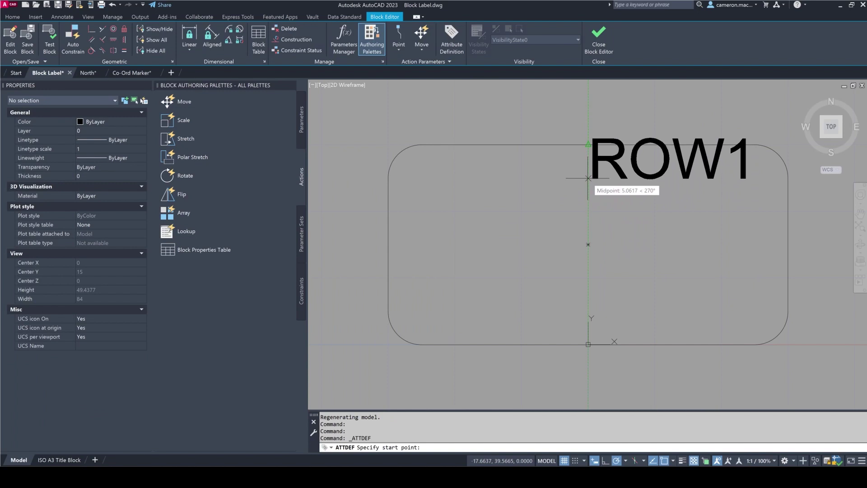
{"action": "type", "text": "3"}
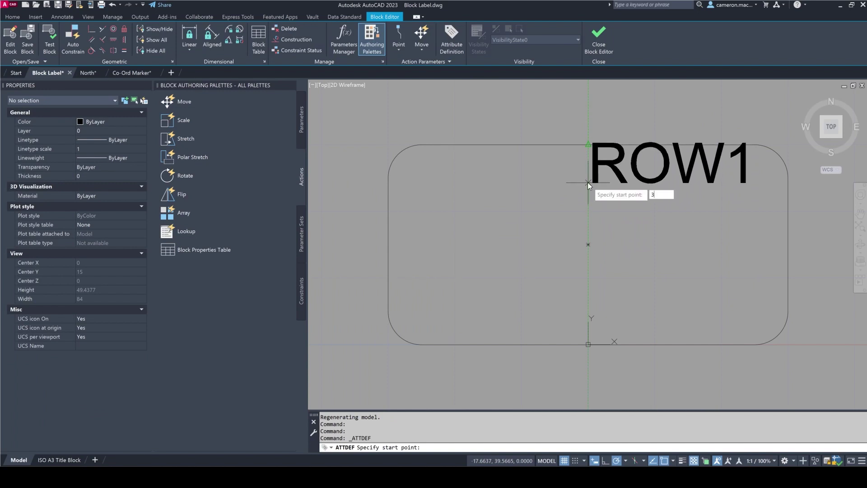
{"action": "type", "text": "6"}
{"action": "key", "text": "Return"}
Set the ROW1 attribute's text height to 3 and deselect it.
{"action": "left_click", "coordinate": [592, 203]}
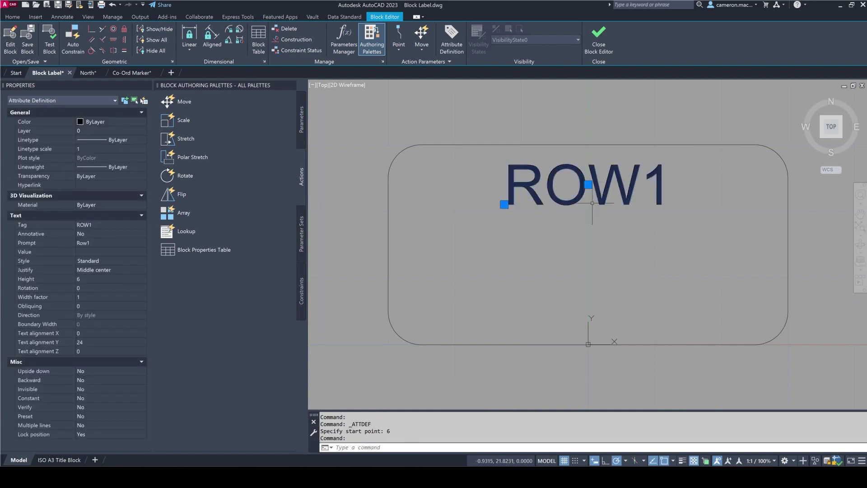
{"action": "left_click", "coordinate": [84, 280]}
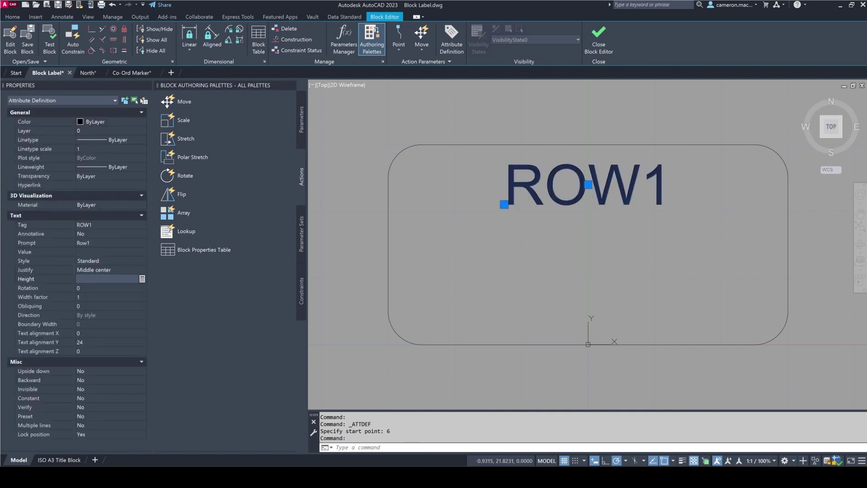
{"action": "type", "text": "3.5"}
{"action": "key", "text": "Return"}
{"action": "key", "text": "Escape"}
{"action": "scroll", "coordinate": [536, 258], "scroll_direction": "down", "scroll_amount": 2}
{"action": "left_click", "coordinate": [554, 224]}
{"action": "key", "text": "Escape"}
Define attribute Row2 with prompt Row2, Middle center justification and text height 3, placed at the centre of the label outline.
{"action": "left_click", "coordinate": [452, 38]}
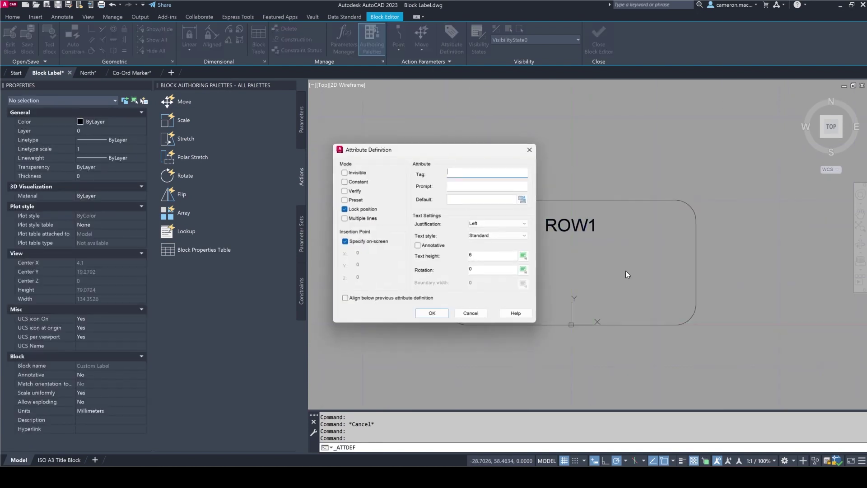
{"action": "type", "text": "Row2"}
{"action": "key", "text": "Tab"}
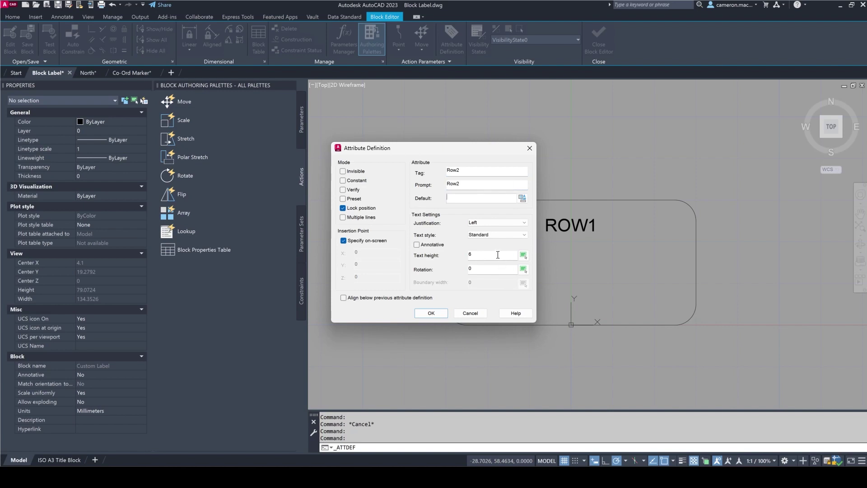
{"action": "type", "text": "3"}
{"action": "left_click", "coordinate": [489, 221]}
{"action": "left_click", "coordinate": [492, 287]}
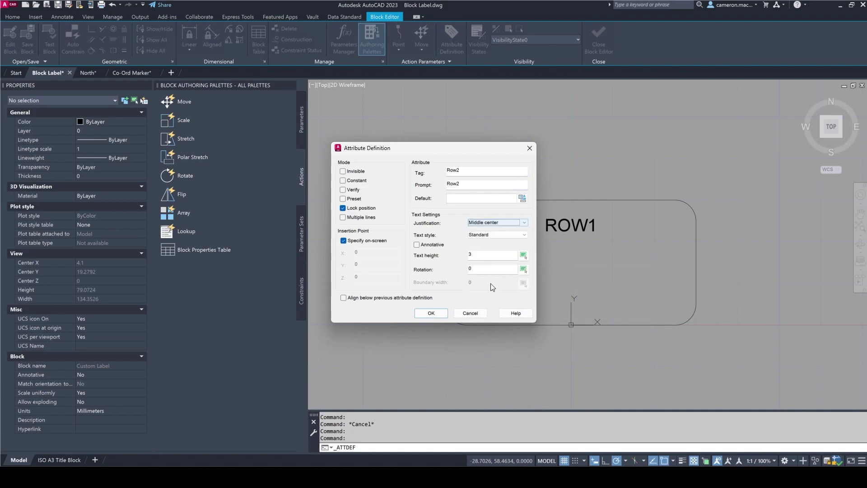
{"action": "left_click", "coordinate": [432, 315]}
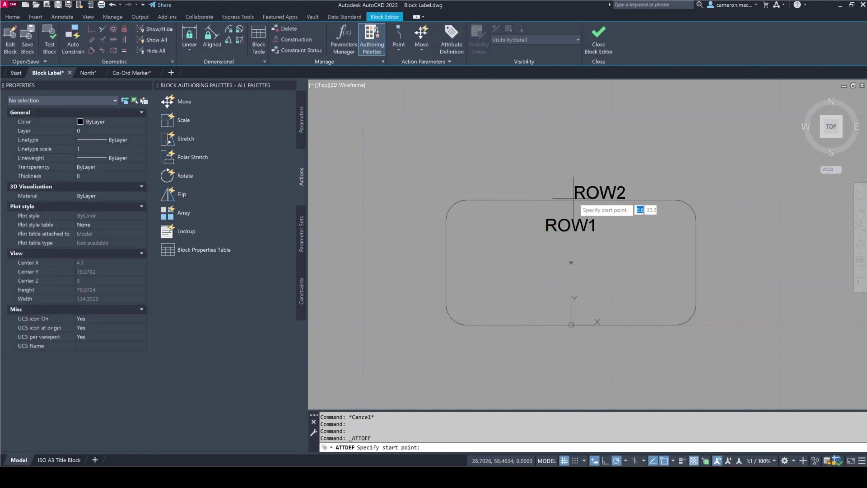
{"action": "left_click", "coordinate": [571, 263]}
{"action": "key", "text": "Escape"}
{"action": "key", "text": "Escape"}
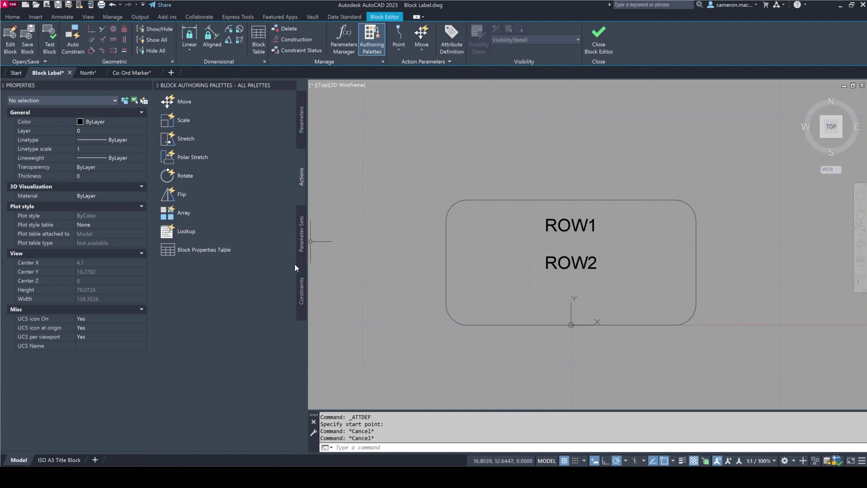
Check the text height shared by the ROW1 and ROW2 attributes, then deselect them.
{"action": "left_click", "coordinate": [558, 263]}
{"action": "left_click", "coordinate": [563, 221]}
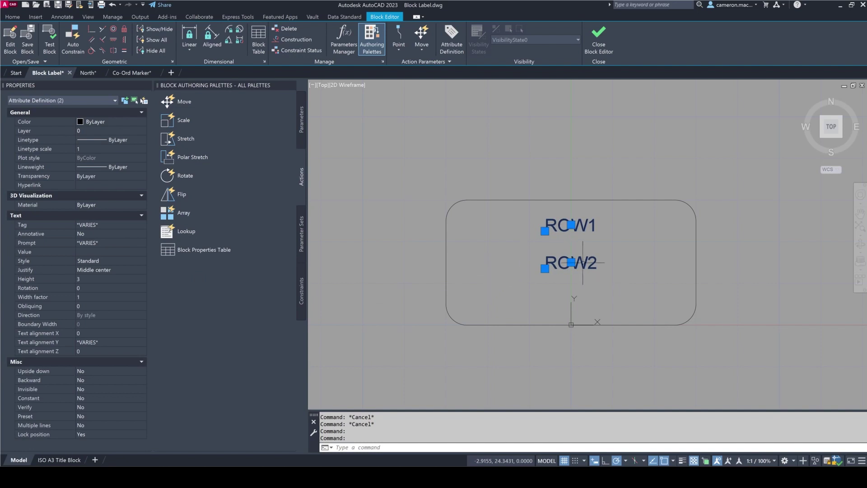
{"action": "left_click", "coordinate": [94, 277]}
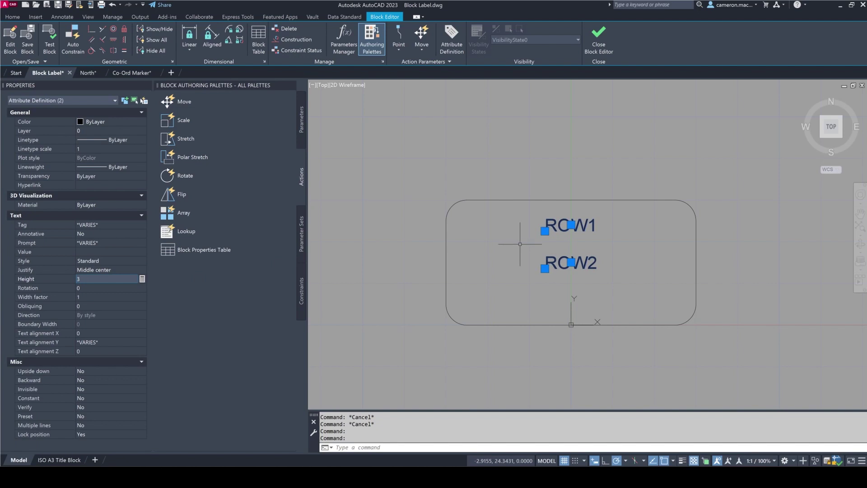
{"action": "key", "text": "Escape"}
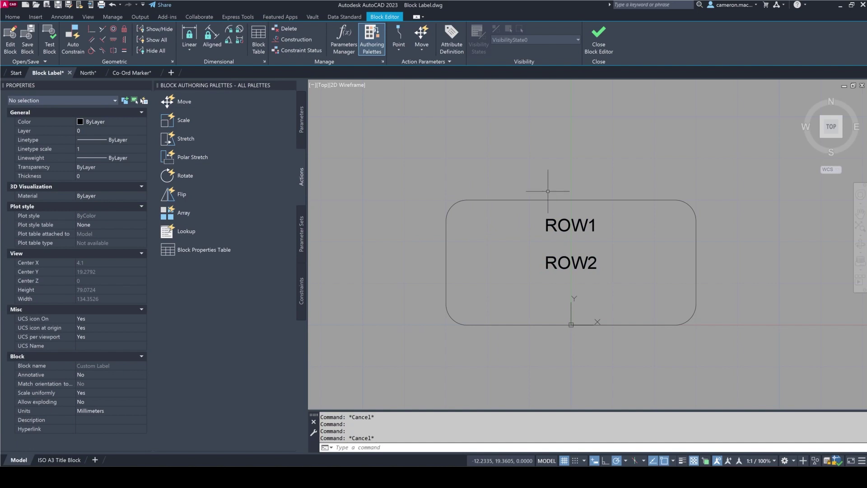
{"action": "mouse_move", "coordinate": [664, 245]}
{"action": "middle_mouse_down"}
{"action": "mouse_move", "coordinate": [610, 242]}
{"action": "mouse_move", "coordinate": [622, 244]}
{"action": "mouse_move", "coordinate": [614, 230]}
{"action": "middle_mouse_up"}
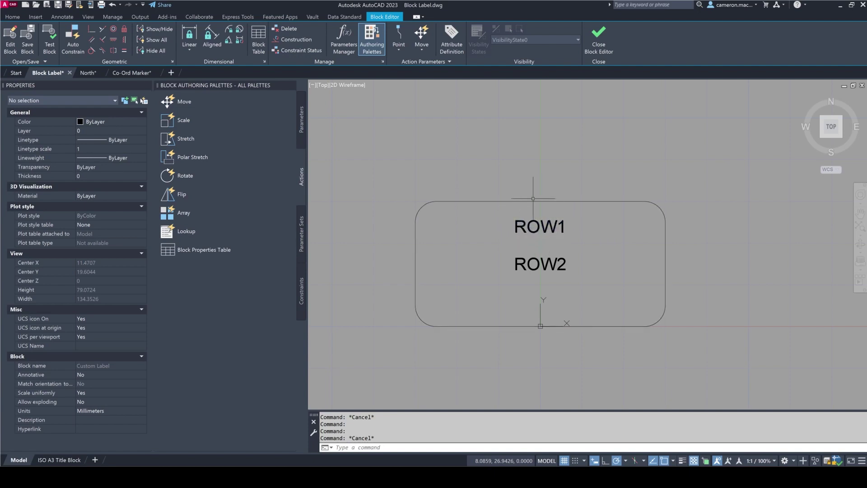
{"action": "left_click", "coordinate": [570, 134]}
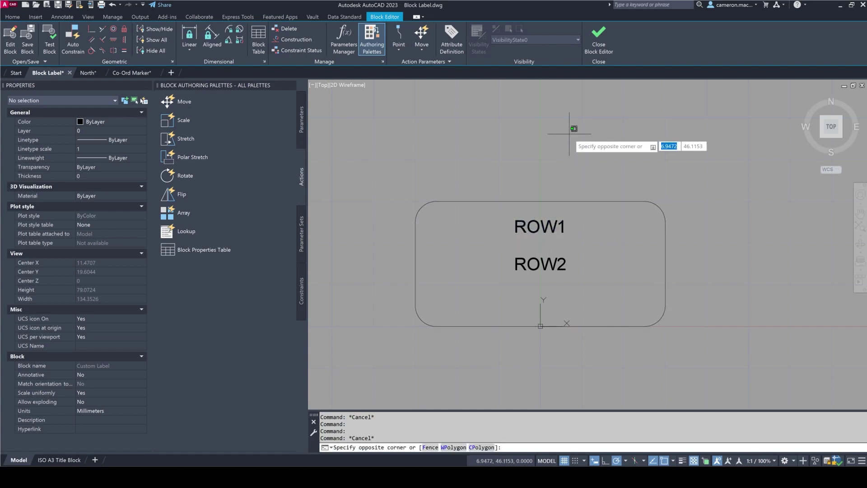
{"action": "key", "text": "Escape"}
{"action": "key", "text": "Escape"}
{"action": "key", "text": "Escape"}
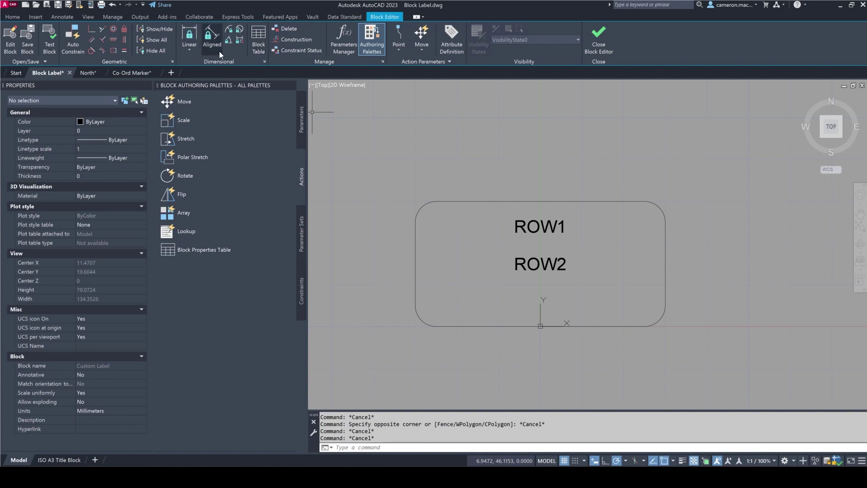
Add a Linear constraint parameter from the midpoint of the outline's top edge to the ROW1 attribute, placing its dimension line right of the outline.
{"action": "left_click", "coordinate": [302, 291]}
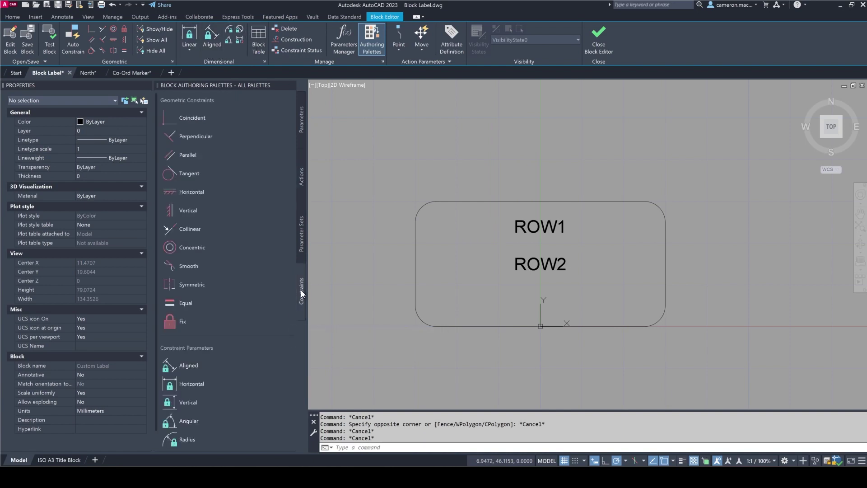
{"action": "scroll", "coordinate": [201, 324], "scroll_direction": "down", "scroll_amount": 1}
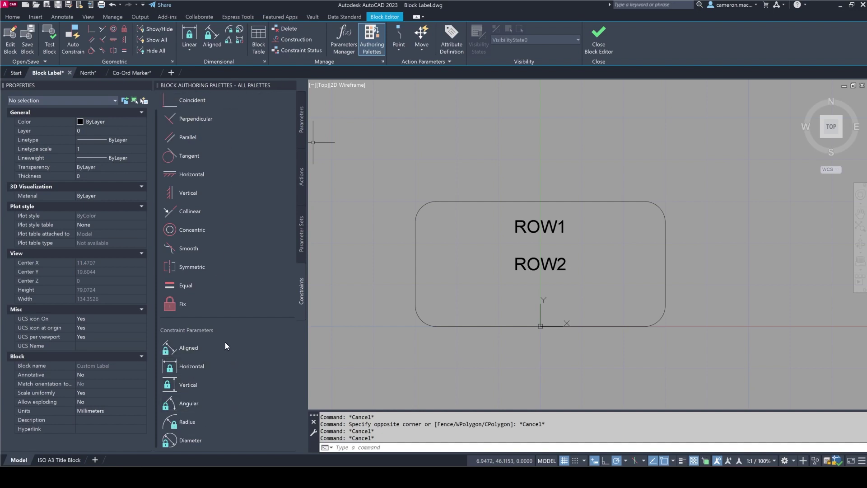
{"action": "left_click", "coordinate": [191, 35]}
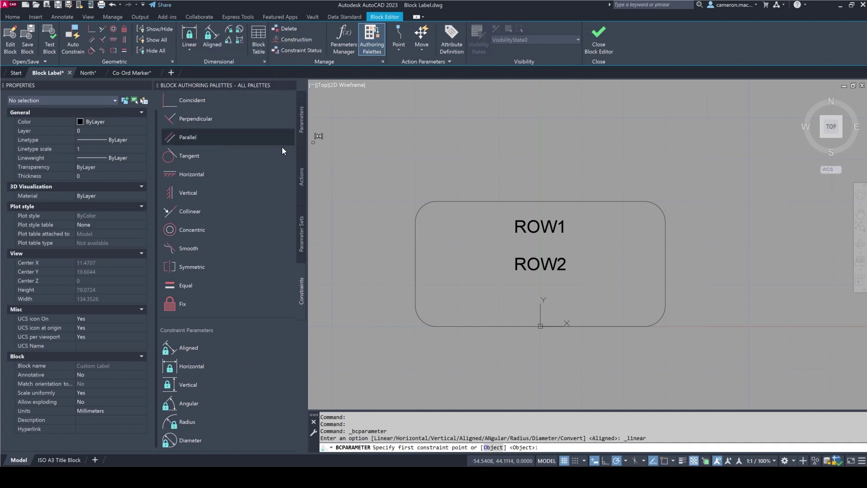
{"action": "left_click", "coordinate": [548, 200]}
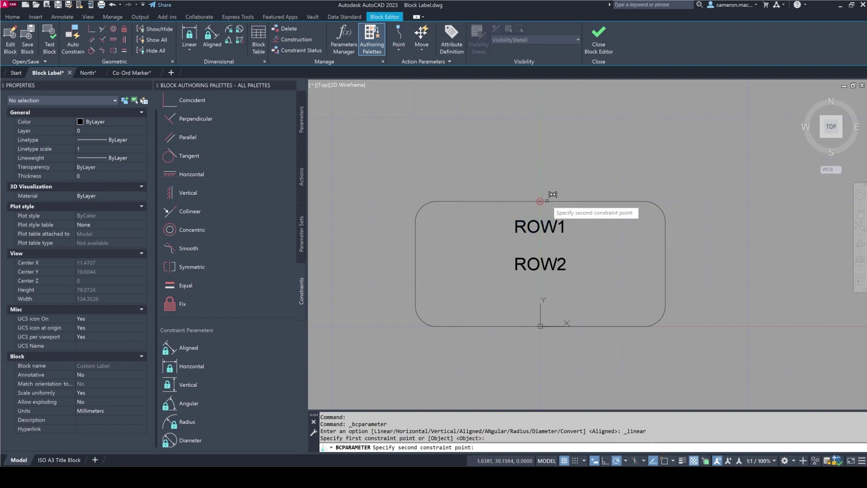
{"action": "left_click", "coordinate": [551, 230]}
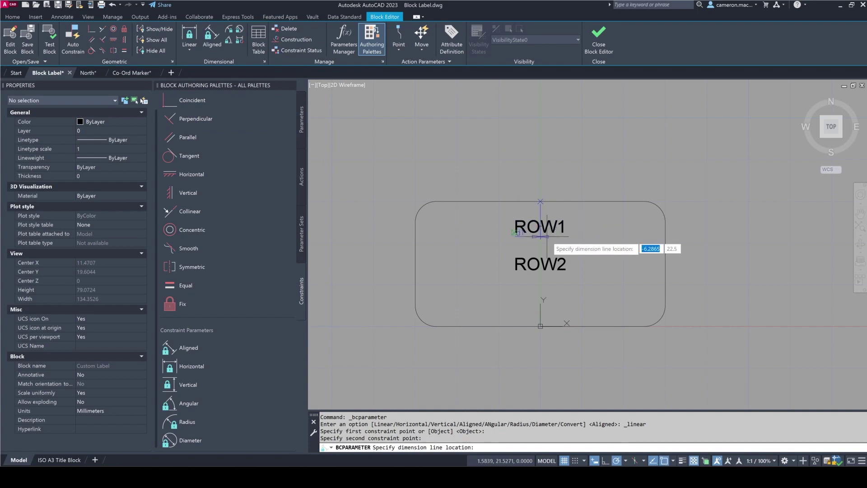
{"action": "left_click", "coordinate": [706, 213]}
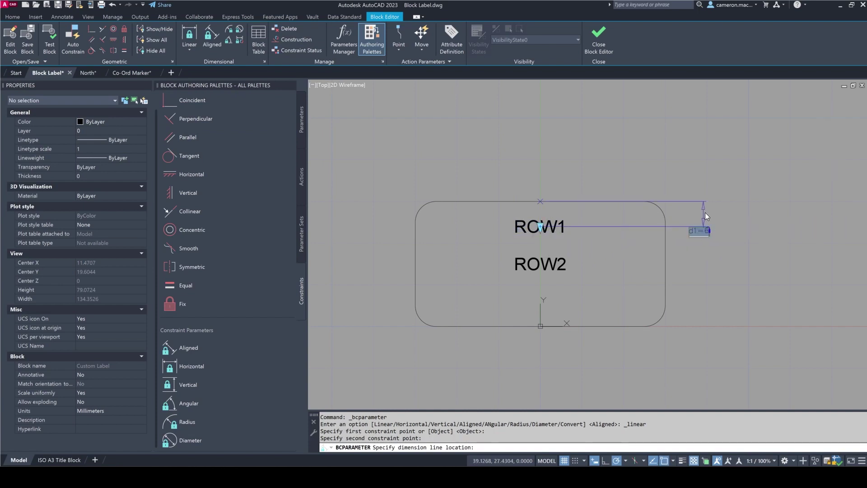
{"action": "key", "text": "Return"}
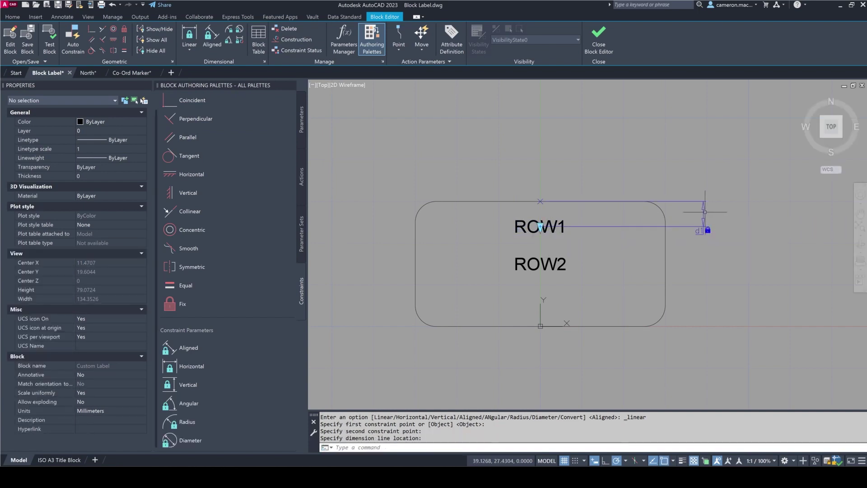
Add a Linear constraint parameter from the ROW2 attribute to the ROW1 attribute, placing its dimension line right of the outline.
{"action": "left_click", "coordinate": [189, 39]}
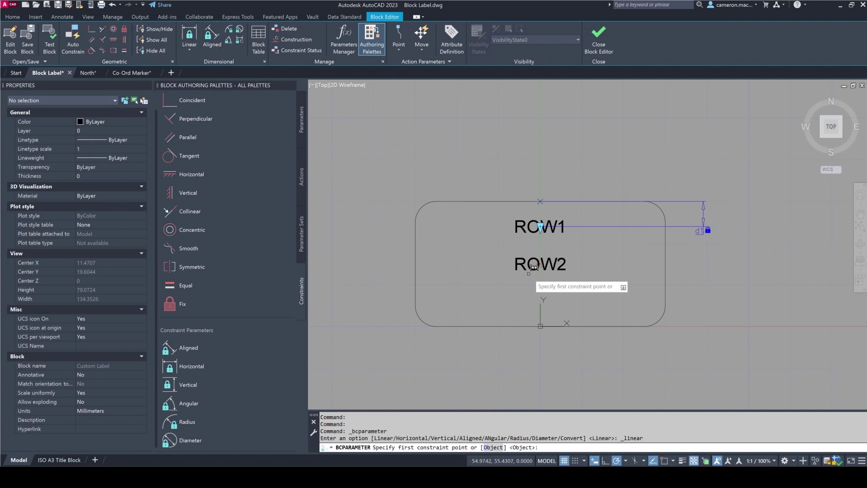
{"action": "left_click", "coordinate": [553, 268]}
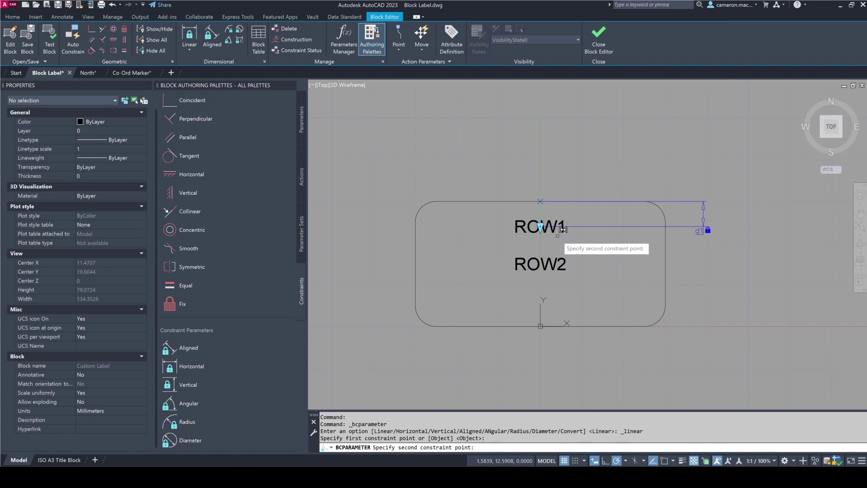
{"action": "left_click", "coordinate": [561, 229]}
{"action": "left_click", "coordinate": [704, 253]}
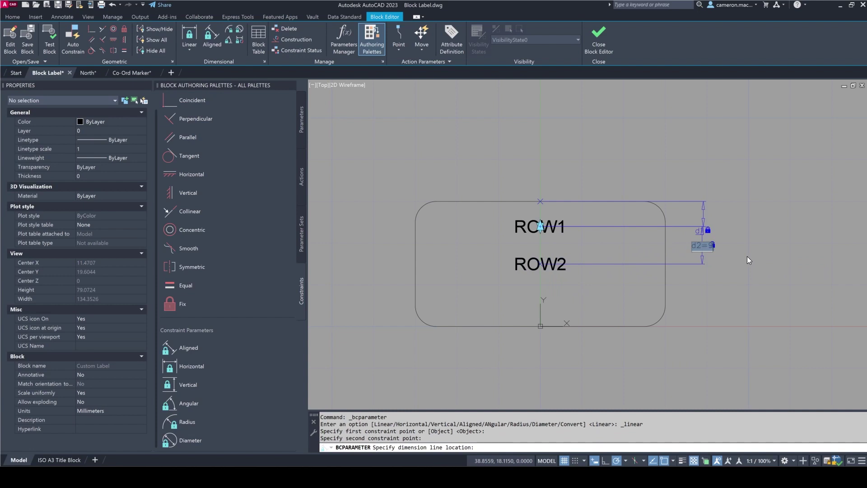
{"action": "key", "text": "Return"}
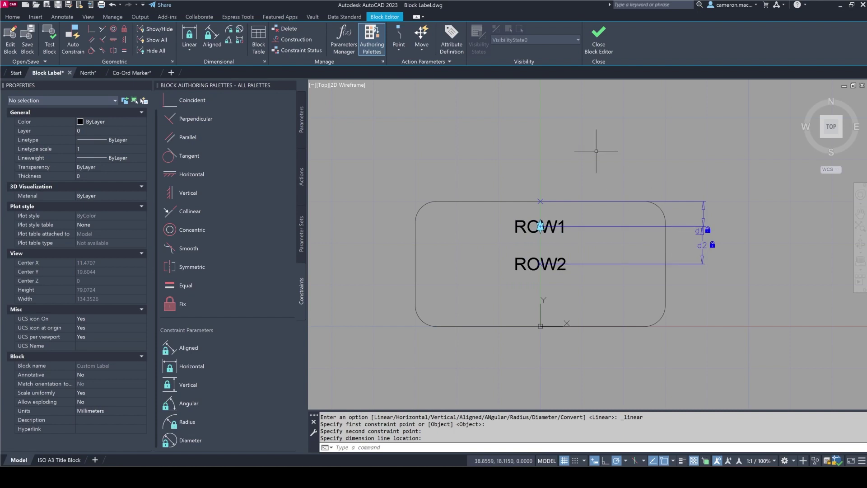
{"action": "key", "text": "Escape"}
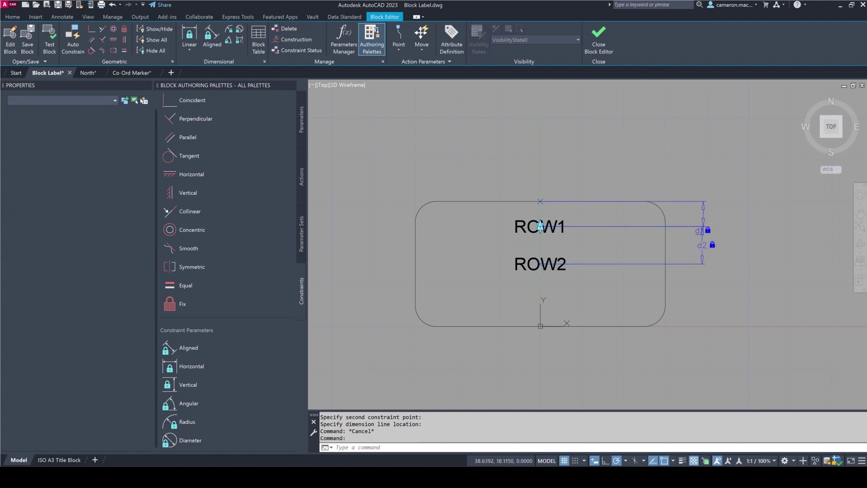
Set the expression of the constraint between ROW1 and ROW2 to d1*1.5.
{"action": "double_click", "coordinate": [708, 247]}
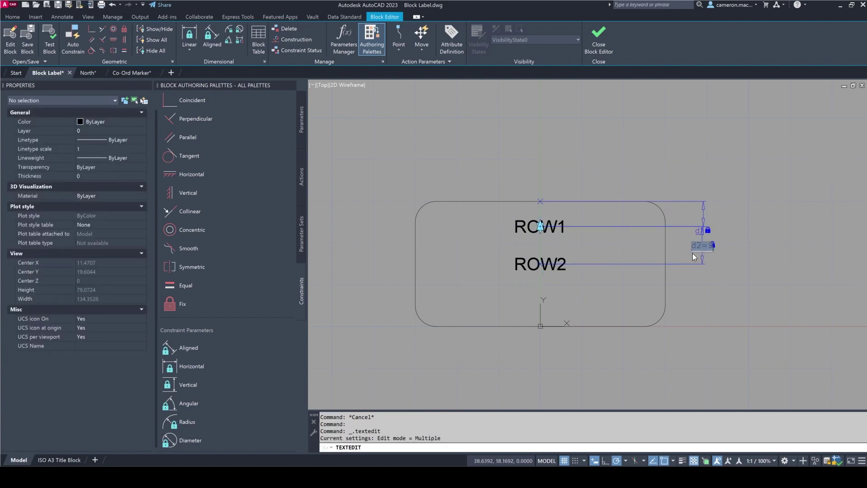
{"action": "left_click", "coordinate": [704, 218]}
{"action": "type", "text": "*1.5"}
{"action": "key", "text": "Return"}
{"action": "key", "text": "Escape"}
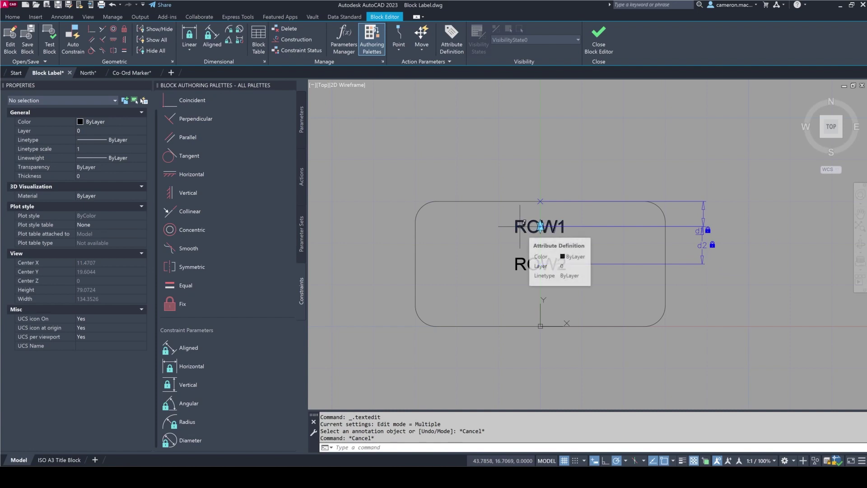
{"action": "key", "text": "Escape"}
{"action": "key", "text": "Escape"}
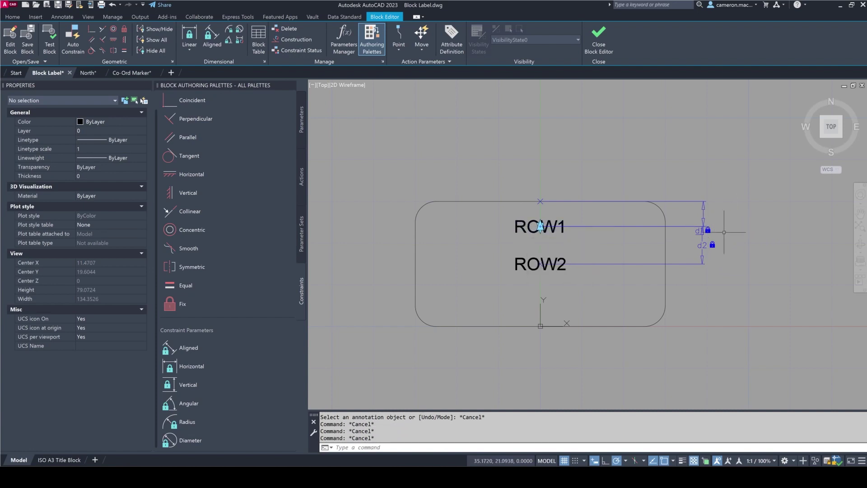
Move the d2 constraint's dimension line slightly closer to the outline, clear of the d1 dimension line.
{"action": "left_click", "coordinate": [702, 244]}
{"action": "left_click", "coordinate": [703, 245]}
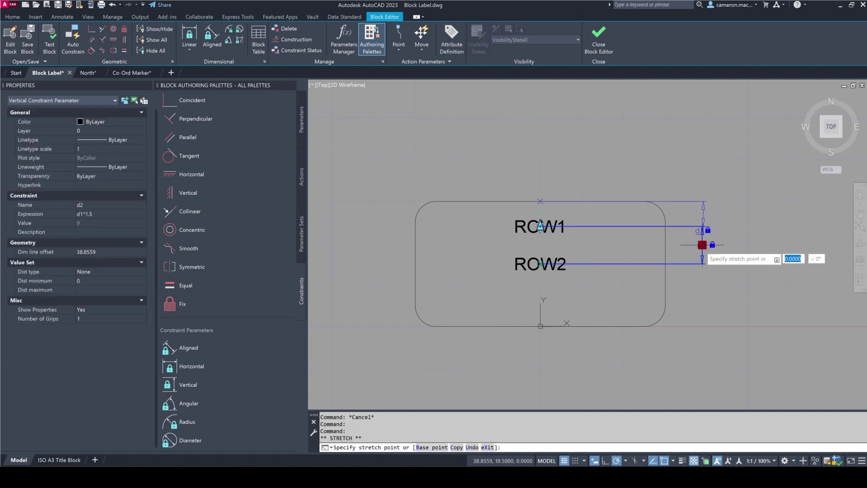
{"action": "left_click", "coordinate": [690, 246]}
{"action": "key", "text": "Escape"}
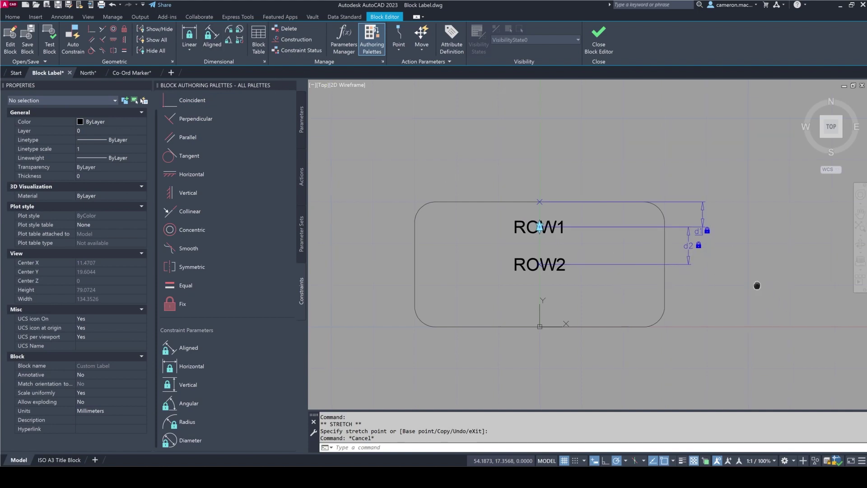
{"action": "middle_click_drag", "start_coordinate": [766, 278], "coordinate": [765, 300]}
{"action": "left_click", "coordinate": [474, 189]}
{"action": "key", "text": "Escape"}
{"action": "key", "text": "Escape"}
{"action": "key", "text": "Escape"}
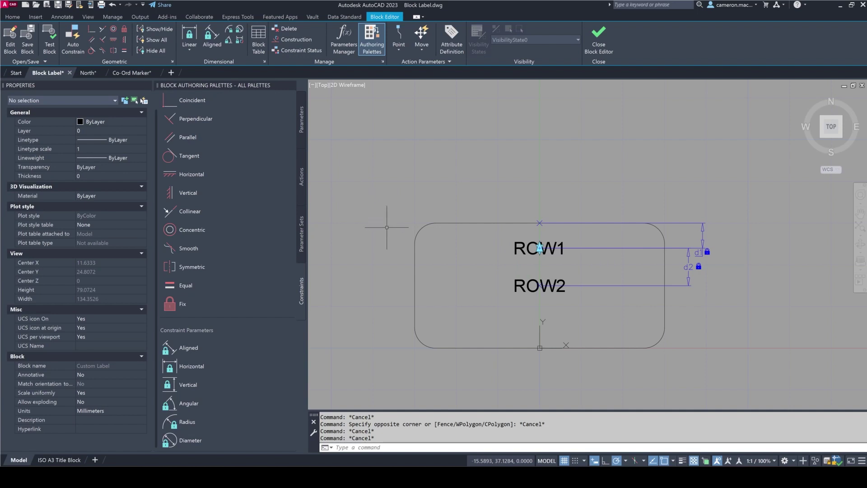
{"action": "left_click", "coordinate": [378, 189]}
{"action": "key", "text": "Escape"}
{"action": "key", "text": "Escape"}
{"action": "left_click", "coordinate": [390, 187]}
{"action": "key", "text": "Escape"}
{"action": "key", "text": "Escape"}
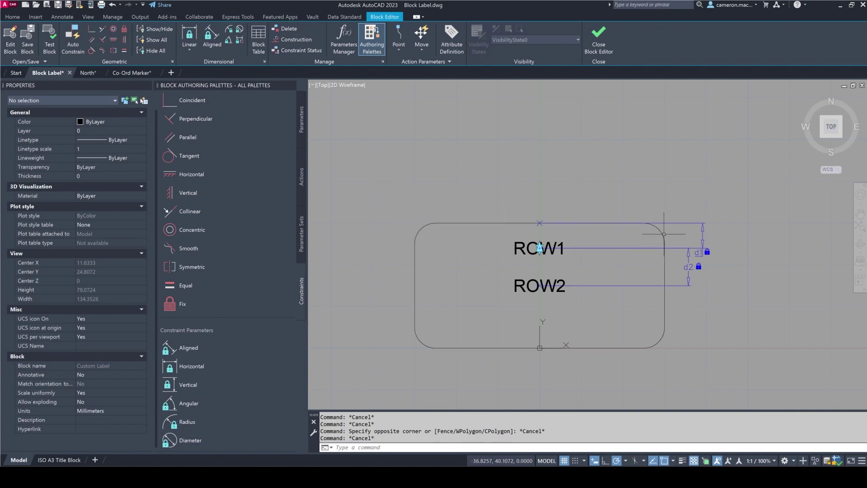
{"action": "key", "text": "Escape"}
{"action": "key", "text": "Escape"}
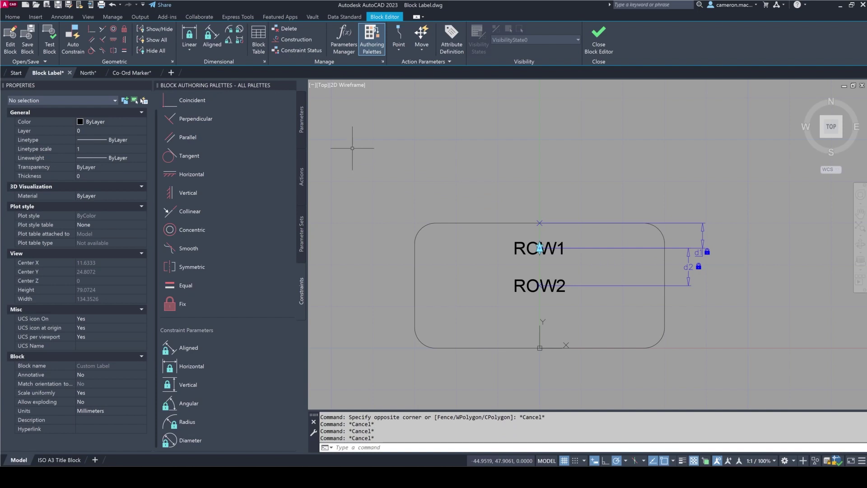
Apply Tangent constraints between the outline's top edge and both its upper-left and upper-right corner arcs.
{"action": "left_click", "coordinate": [171, 155]}
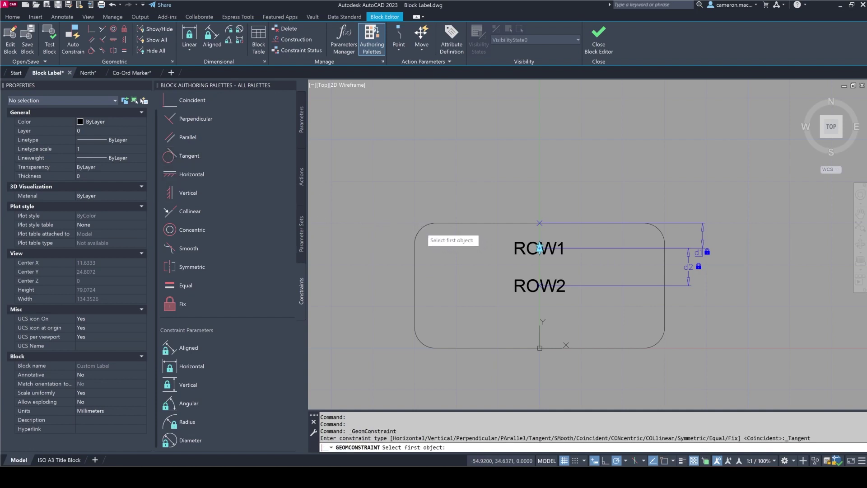
{"action": "left_click", "coordinate": [428, 225]}
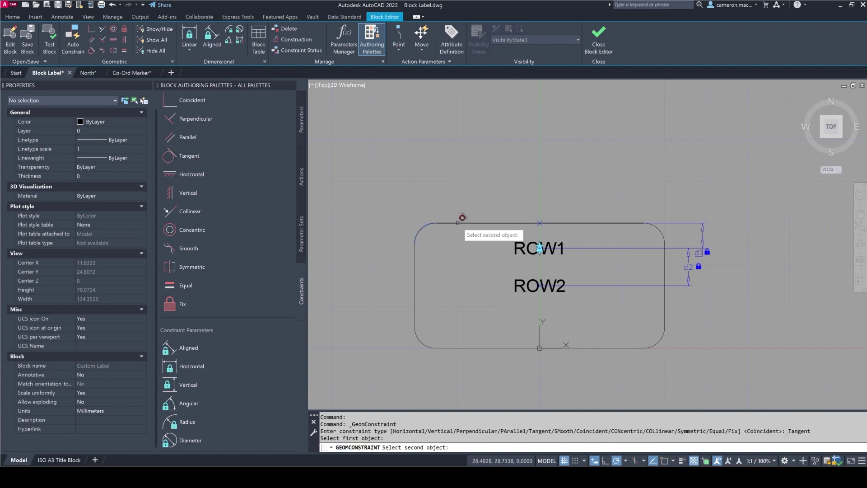
{"action": "left_click", "coordinate": [458, 223]}
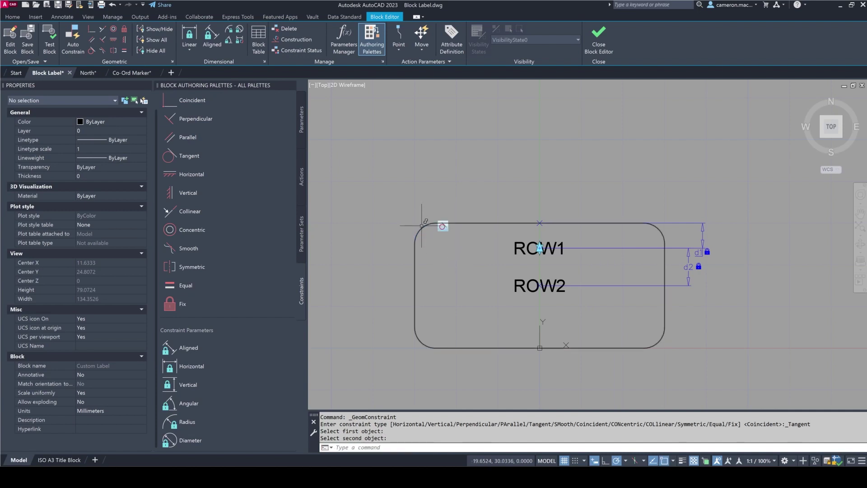
{"action": "left_click", "coordinate": [183, 161]}
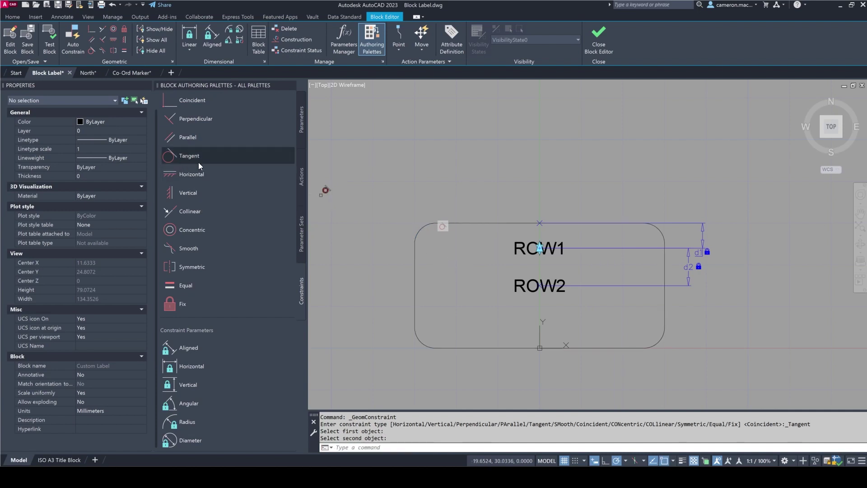
{"action": "left_click", "coordinate": [665, 226]}
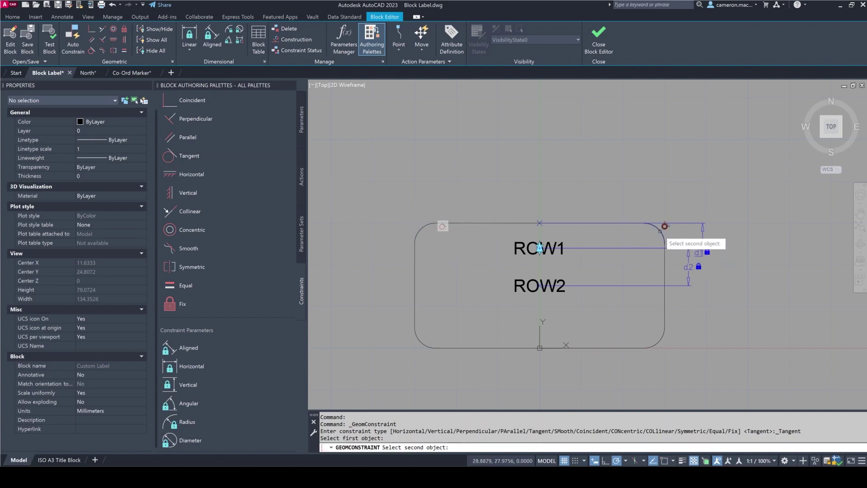
{"action": "left_click", "coordinate": [510, 228]}
{"action": "key", "text": "Escape"}
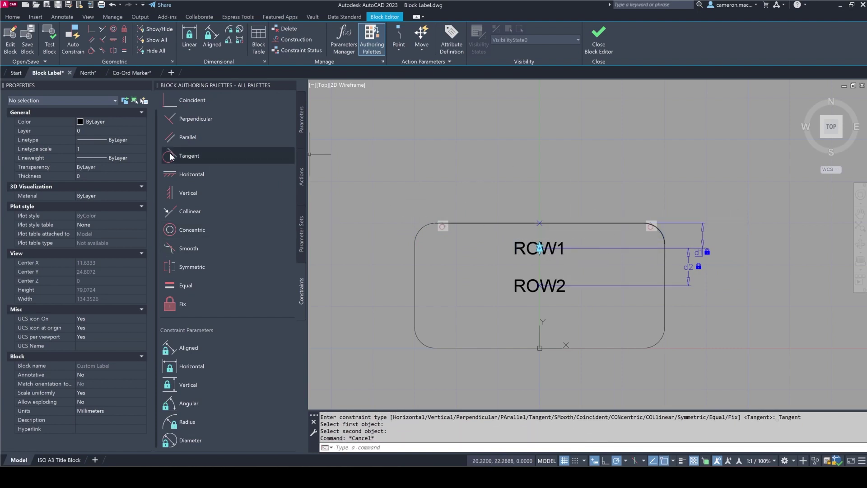
Apply Tangent constraints between the outline's left edge and upper-left arc, and between its right edge and upper-right arc.
{"action": "left_click", "coordinate": [188, 155]}
{"action": "left_click", "coordinate": [415, 256]}
{"action": "left_click", "coordinate": [420, 233]}
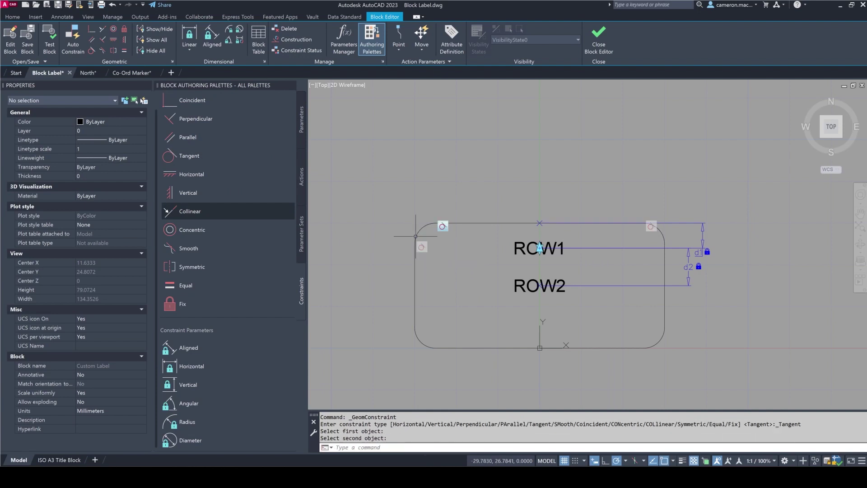
{"action": "left_click", "coordinate": [173, 152]}
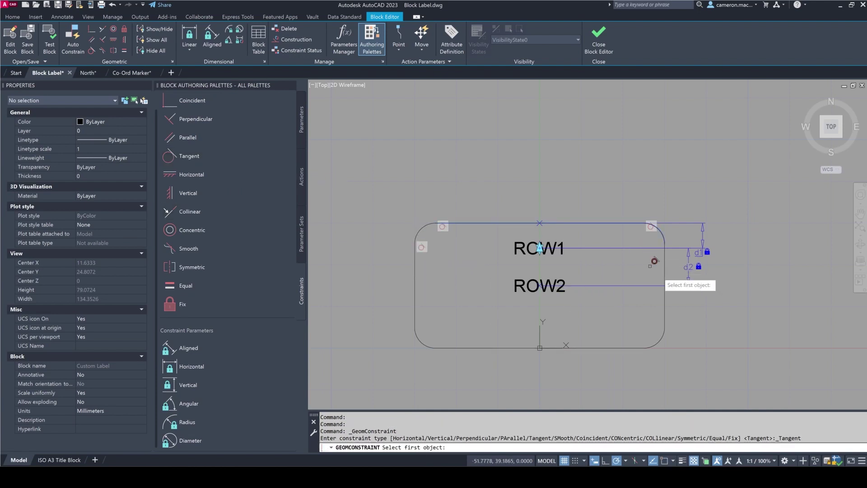
{"action": "left_click", "coordinate": [664, 264]}
{"action": "left_click", "coordinate": [667, 231]}
{"action": "key", "text": "Escape"}
{"action": "key", "text": "Escape"}
{"action": "key", "text": "Escape"}
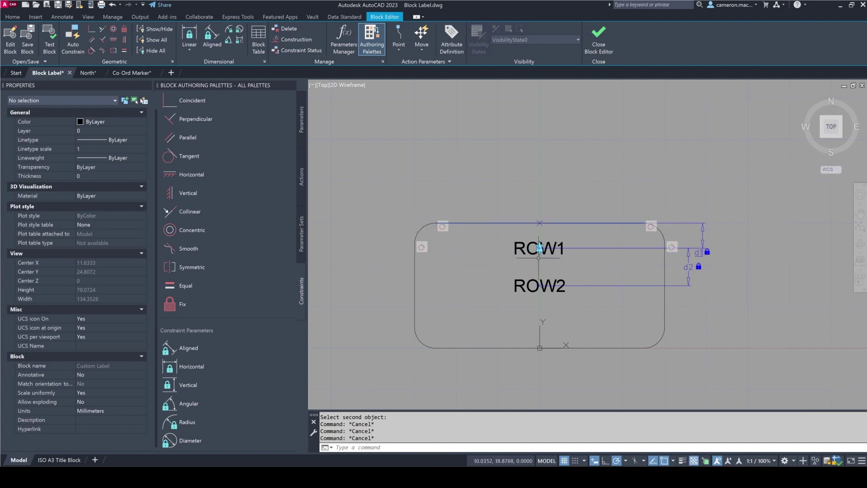
{"action": "mouse_move", "coordinate": [403, 158]}
{"action": "middle_mouse_down"}
{"action": "mouse_move", "coordinate": [398, 171]}
{"action": "mouse_move", "coordinate": [385, 169]}
{"action": "middle_mouse_up"}
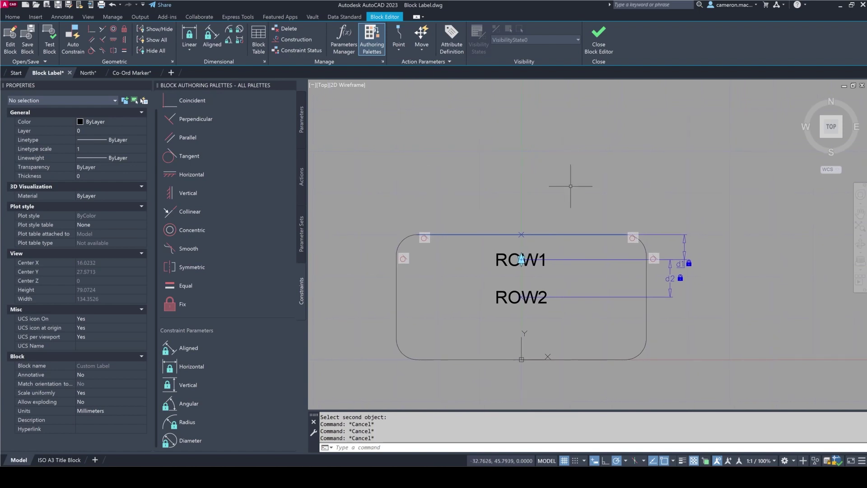
{"action": "left_click", "coordinate": [509, 171]}
{"action": "key", "text": "Escape"}
{"action": "key", "text": "Escape"}
{"action": "key", "text": "Escape"}
{"action": "key", "text": "Escape"}
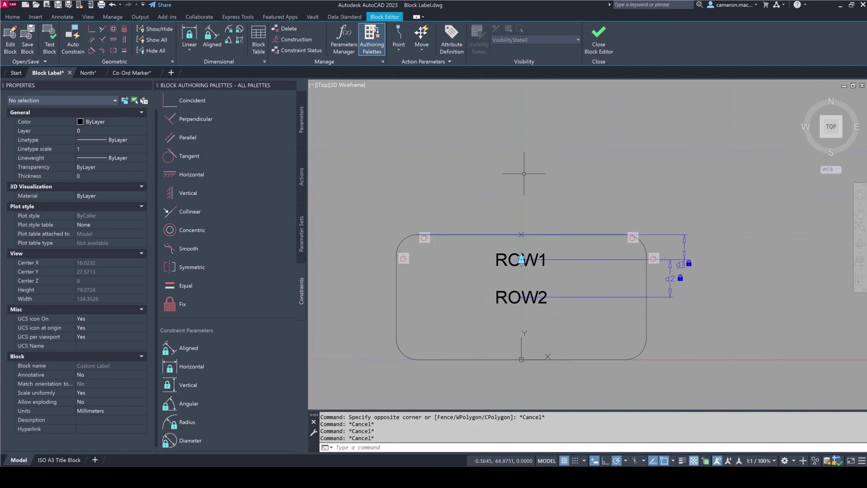
Apply a Horizontal constraint to the top edge of the label outline.
{"action": "left_click", "coordinate": [231, 193]}
{"action": "left_click", "coordinate": [461, 234]}
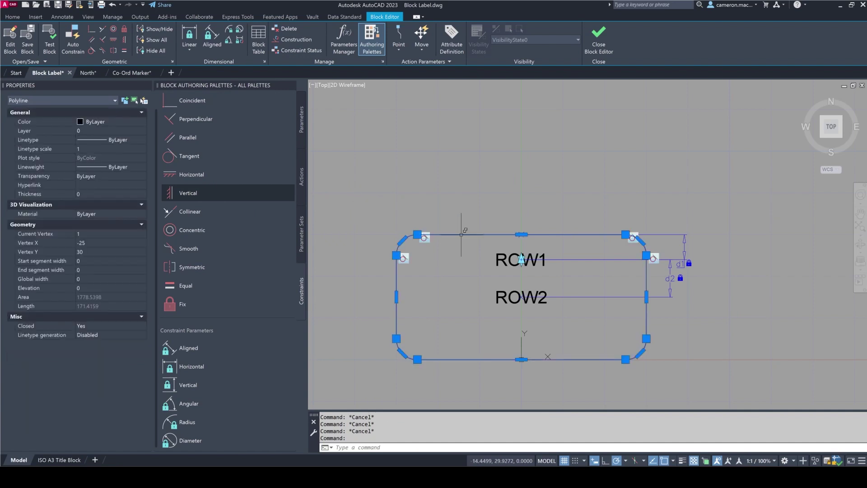
{"action": "scroll", "coordinate": [462, 232], "scroll_direction": "up", "scroll_amount": 2}
{"action": "key", "text": "Escape"}
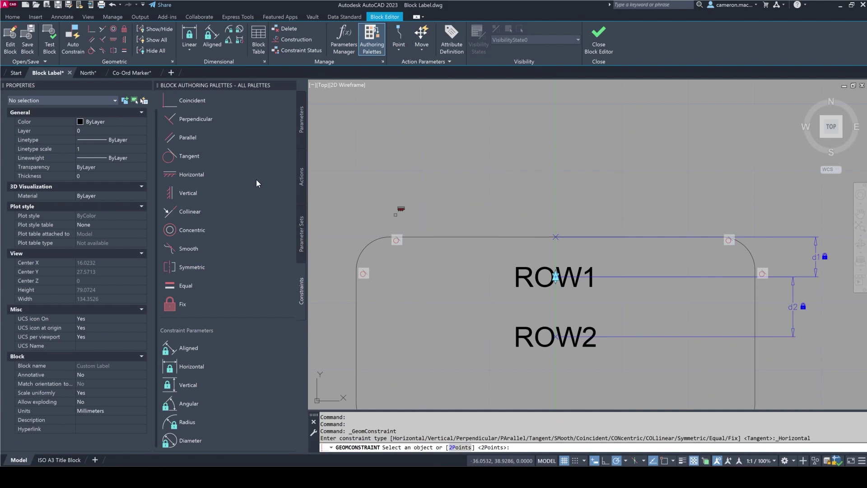
{"action": "key", "text": "Escape"}
{"action": "key", "text": "Escape"}
{"action": "scroll", "coordinate": [513, 182], "scroll_direction": "up", "scroll_amount": 2}
{"action": "scroll", "coordinate": [514, 182], "scroll_direction": "down", "scroll_amount": 4}
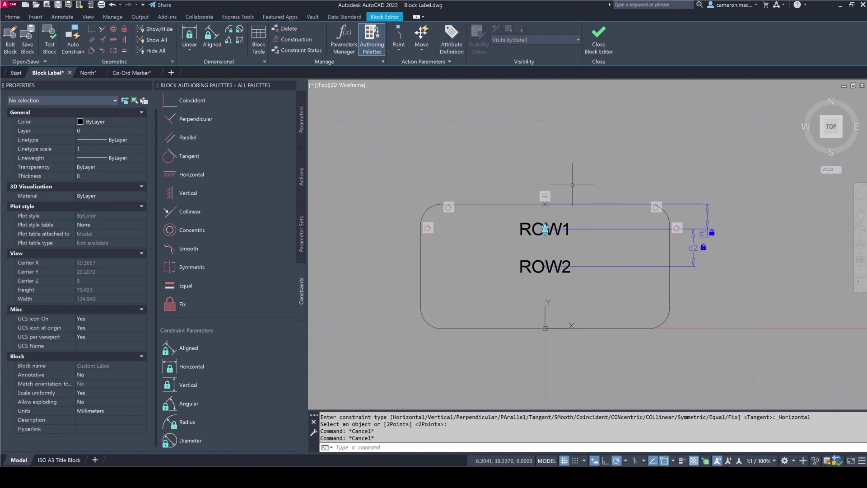
{"action": "key", "text": "Escape"}
{"action": "key", "text": "Escape"}
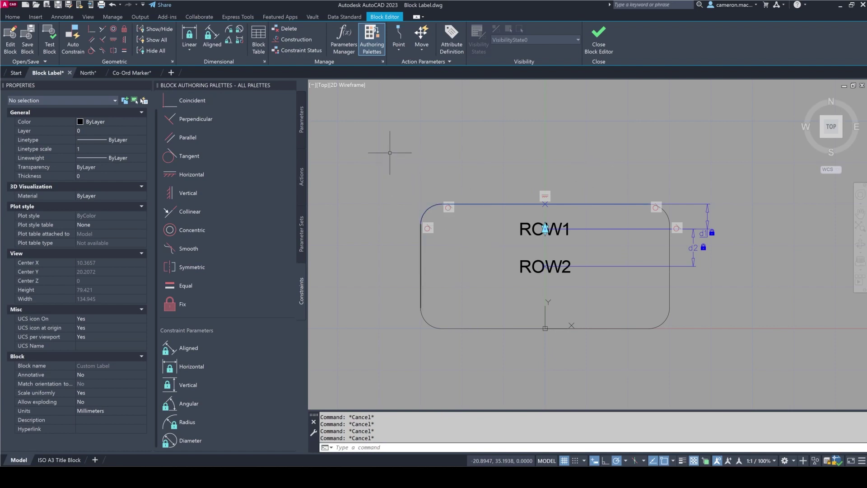
{"action": "left_click", "coordinate": [400, 132]}
{"action": "key", "text": "Escape"}
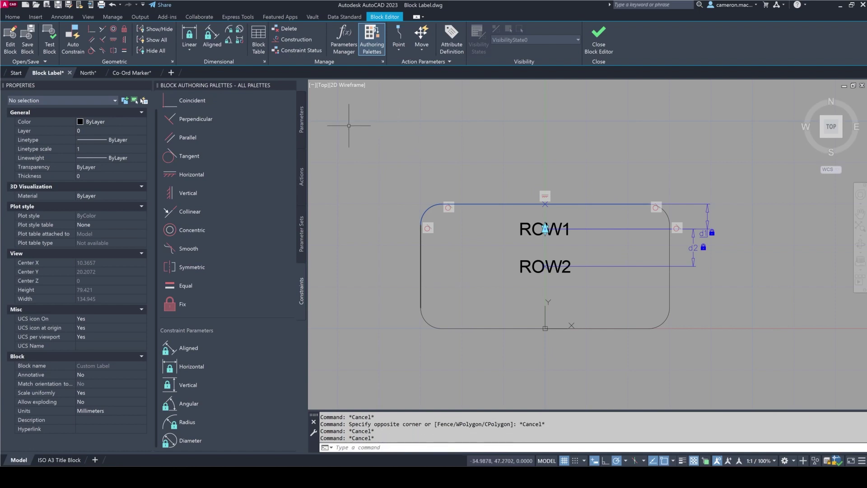
Add a Linear parameter from the midpoint of the outline's bottom edge to its top edge's midpoint, placing the label left of the outline.
{"action": "left_click", "coordinate": [303, 129]}
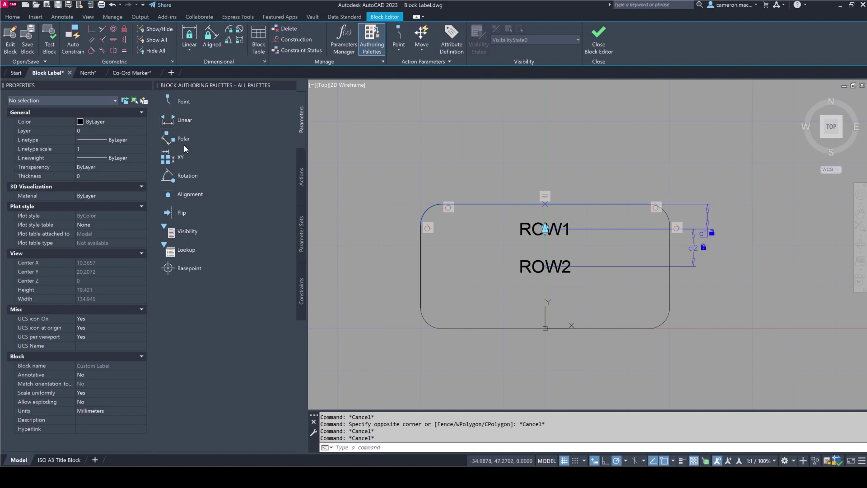
{"action": "left_click", "coordinate": [187, 121]}
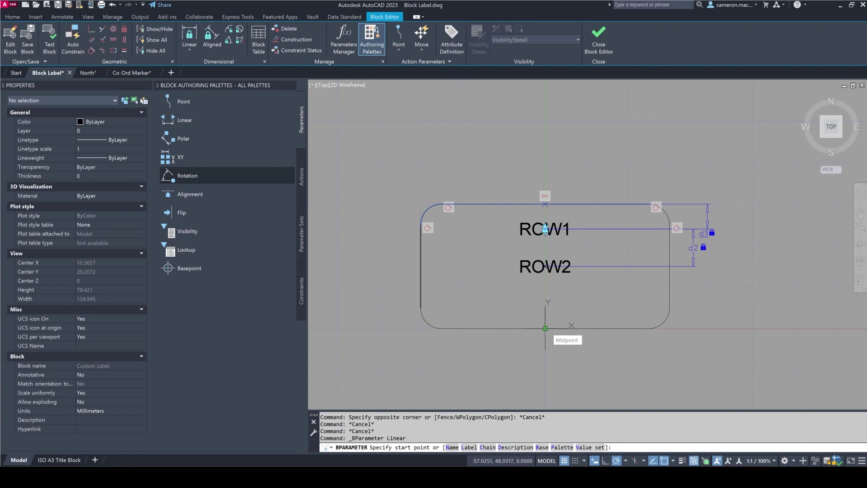
{"action": "left_click", "coordinate": [546, 328]}
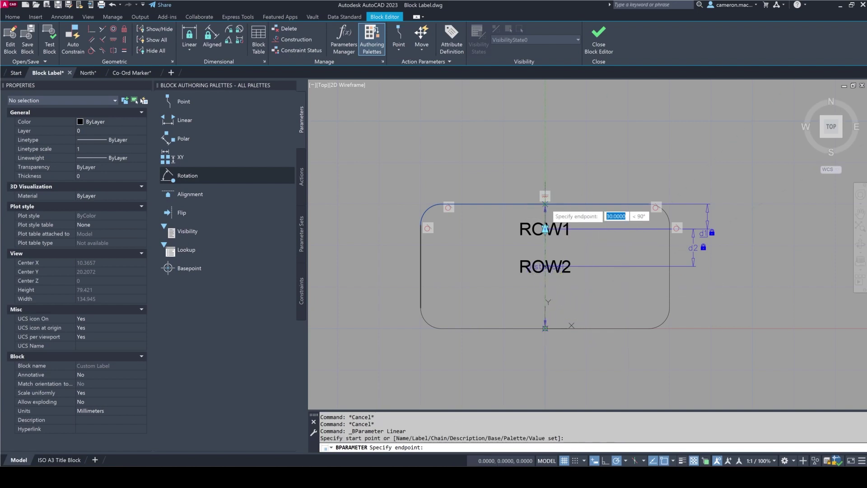
{"action": "left_click", "coordinate": [545, 204]}
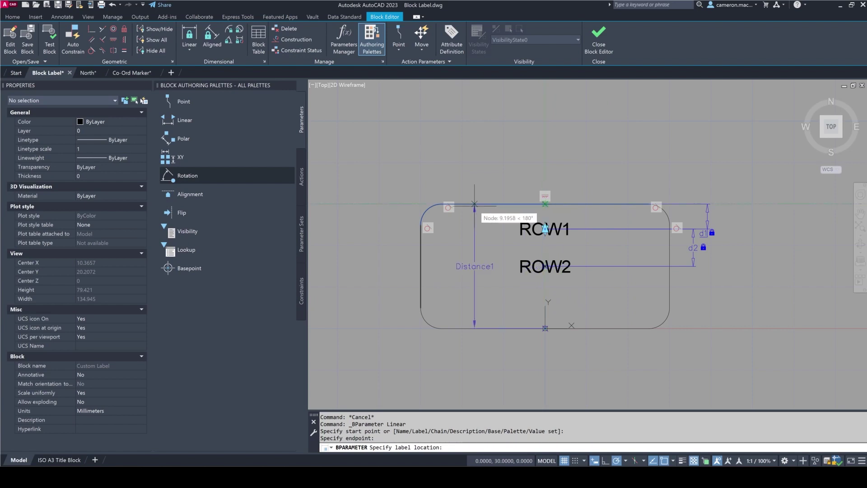
{"action": "left_click", "coordinate": [357, 266]}
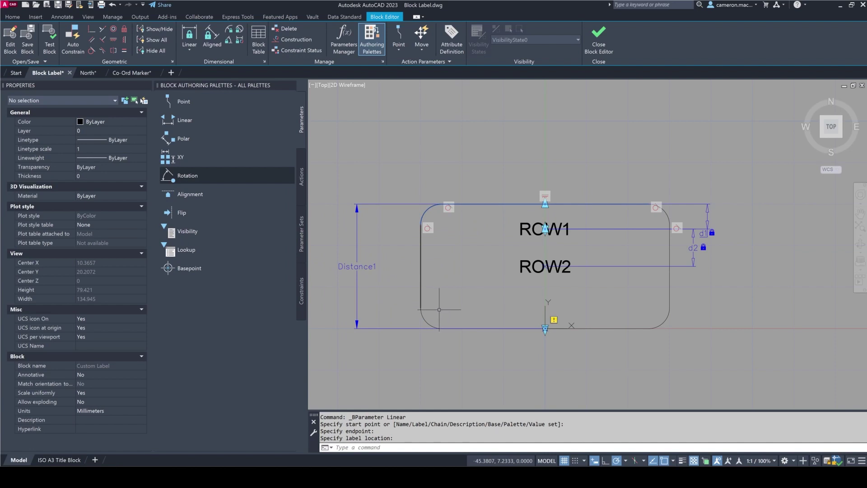
{"action": "key", "text": "Escape"}
{"action": "key", "text": "Escape"}
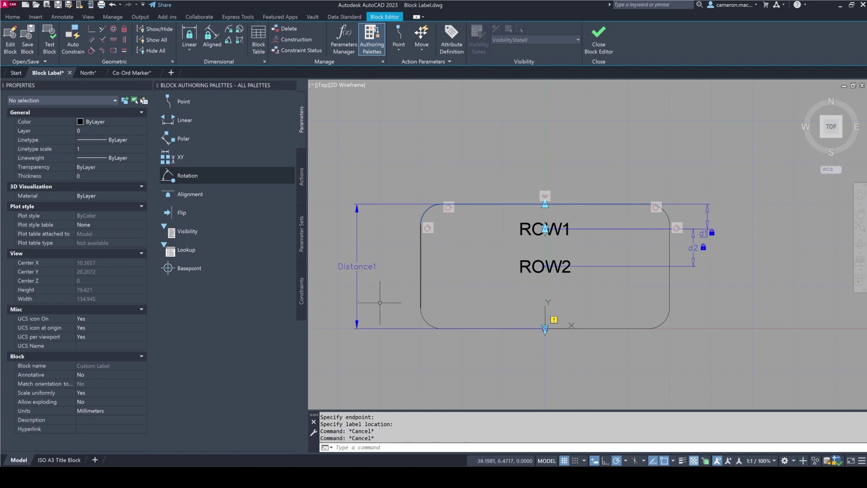
Set the linear height parameter's number of grips to 1.
{"action": "left_click", "coordinate": [356, 266]}
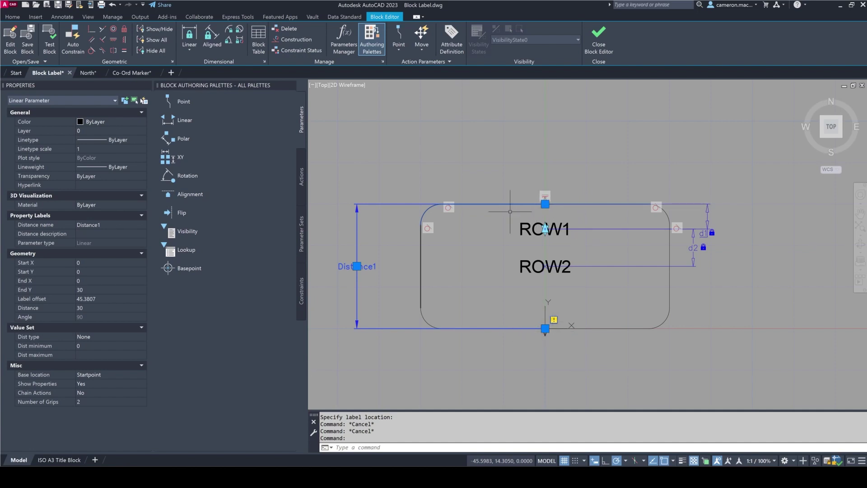
{"action": "left_click", "coordinate": [82, 402]}
{"action": "left_click", "coordinate": [84, 417]}
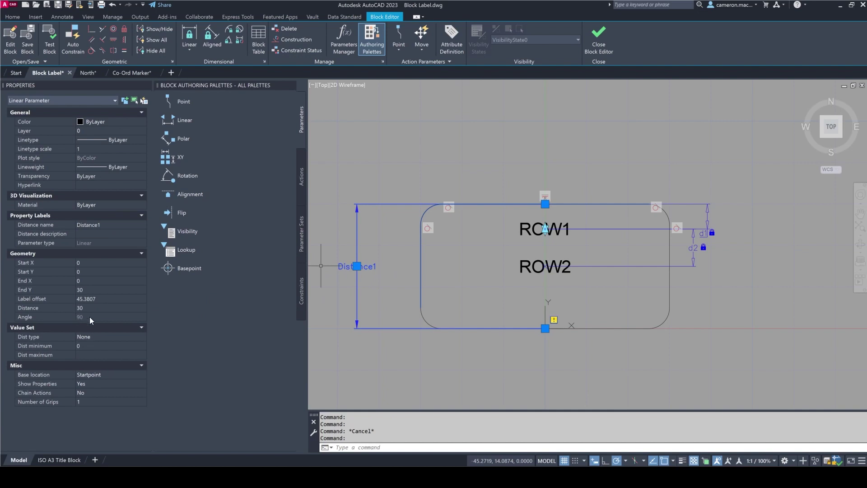
{"action": "left_click", "coordinate": [79, 309]}
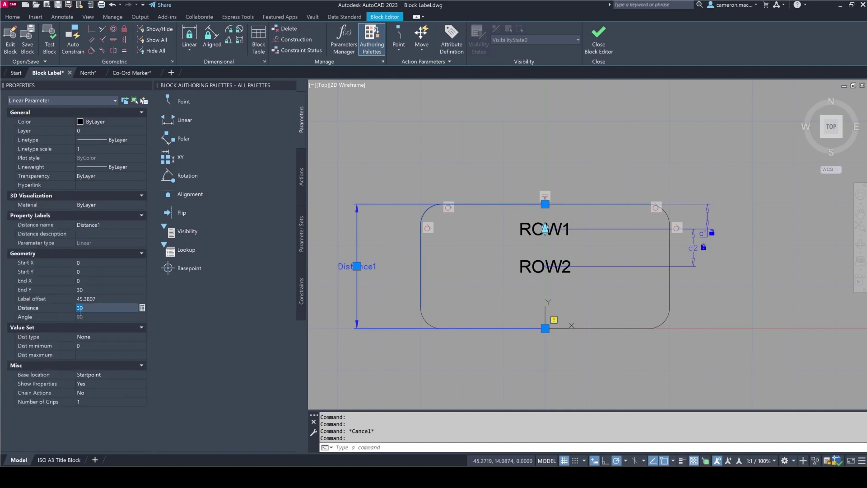
{"action": "key", "text": "Escape"}
{"action": "mouse_move", "coordinate": [442, 349]}
{"action": "middle_mouse_down"}
{"action": "mouse_move", "coordinate": [479, 360]}
{"action": "mouse_move", "coordinate": [422, 360]}
{"action": "mouse_move", "coordinate": [398, 373]}
{"action": "middle_mouse_up"}
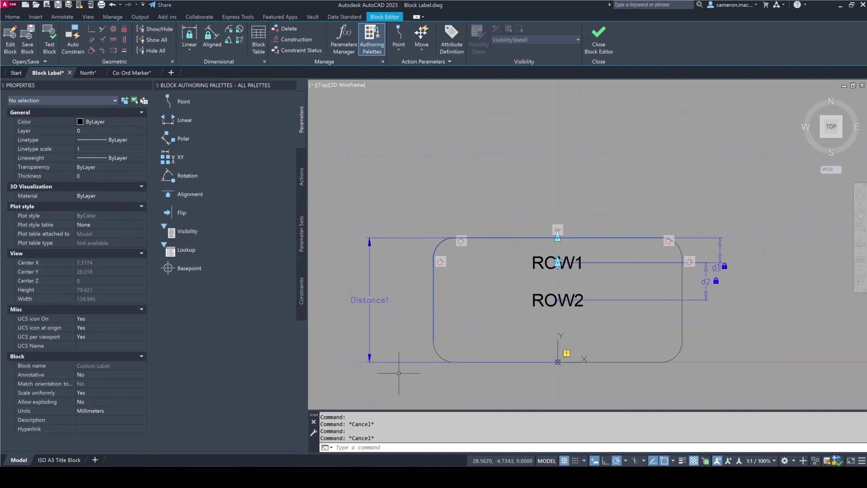
{"action": "scroll", "coordinate": [438, 289], "scroll_direction": "down", "scroll_amount": 3}
{"action": "scroll", "coordinate": [438, 289], "scroll_direction": "up", "scroll_amount": 3}
{"action": "middle_click_drag", "start_coordinate": [438, 289], "coordinate": [409, 268]}
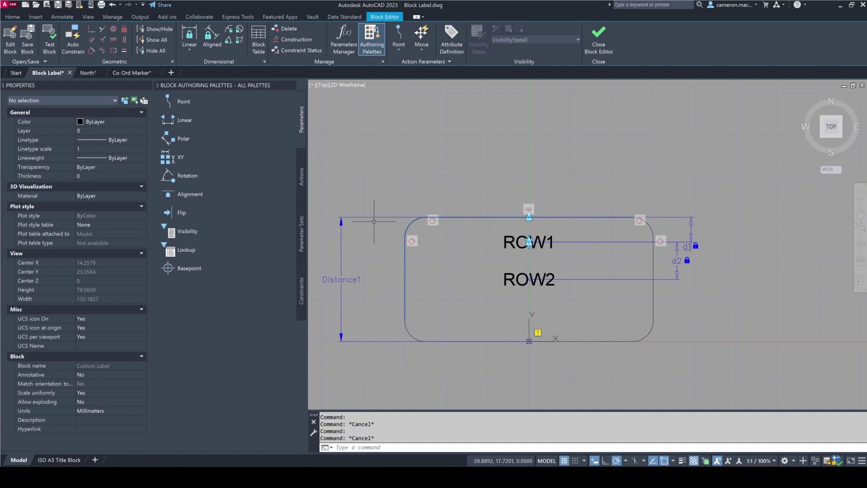
Add a Stretch action to the height parameter's upper point, framing the outline's top edge and corners and selecting the outline as the stretched object.
{"action": "left_click", "coordinate": [304, 171]}
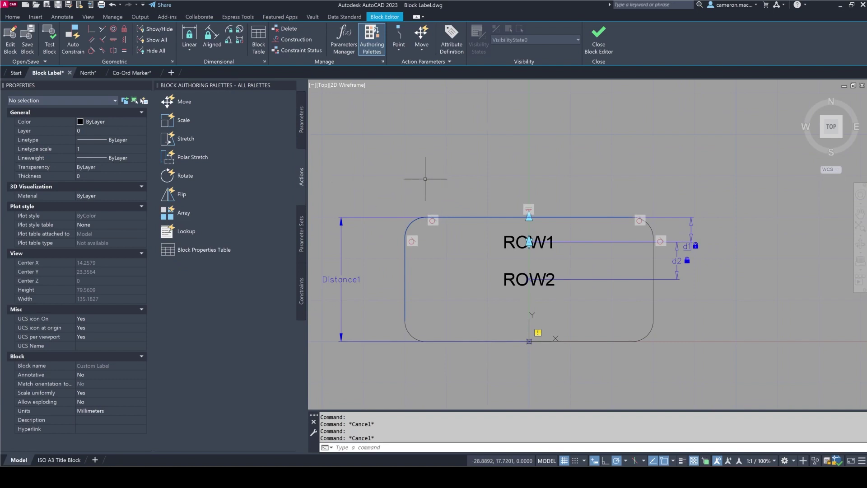
{"action": "left_click", "coordinate": [180, 138]}
{"action": "middle_click_drag", "start_coordinate": [431, 150], "coordinate": [458, 142]}
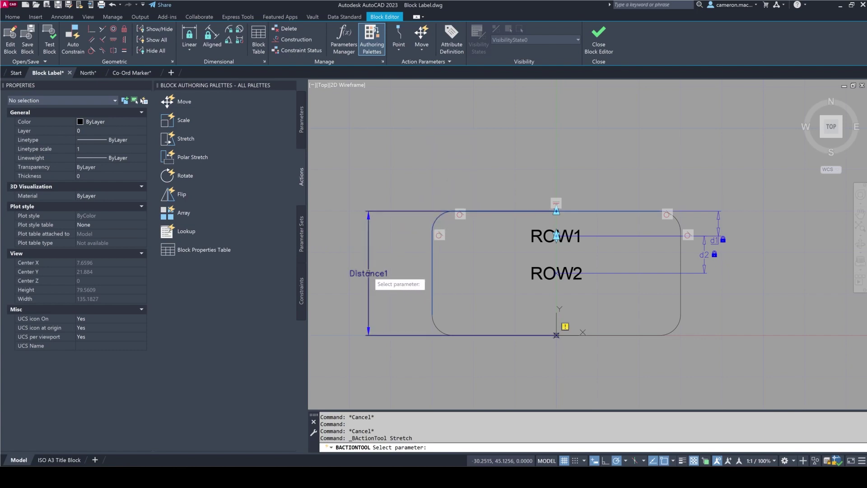
{"action": "left_click", "coordinate": [369, 273]}
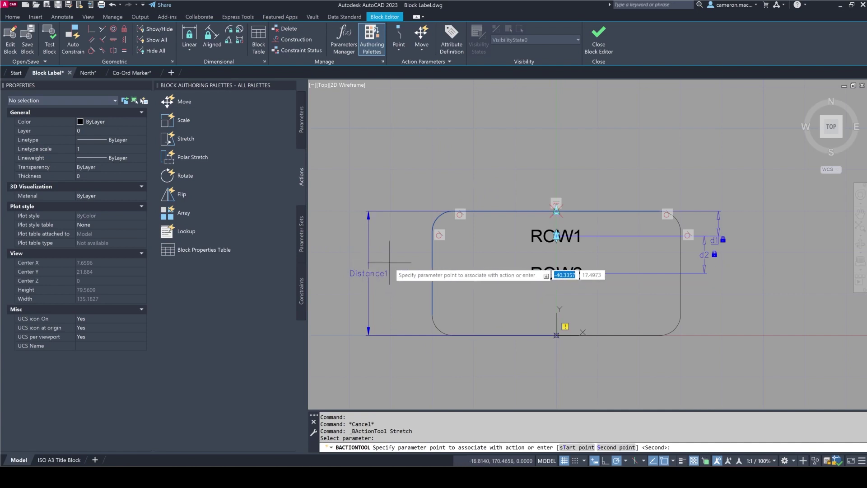
{"action": "left_click", "coordinate": [552, 216]}
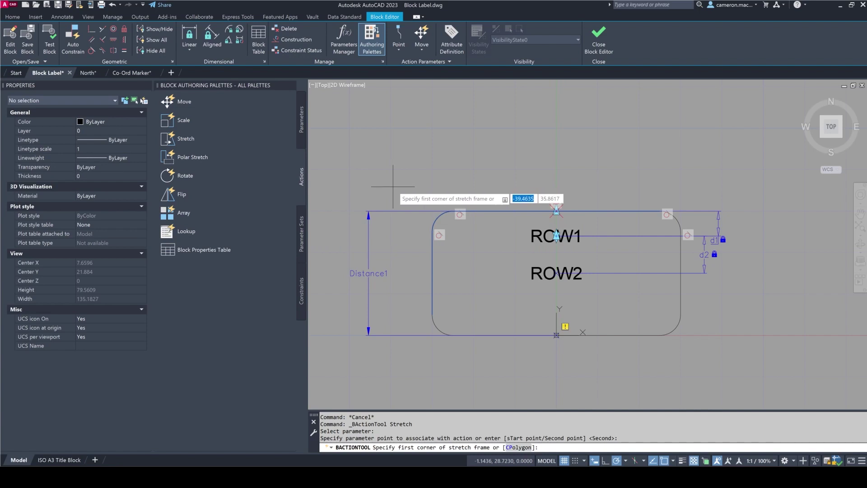
{"action": "left_click", "coordinate": [405, 196]}
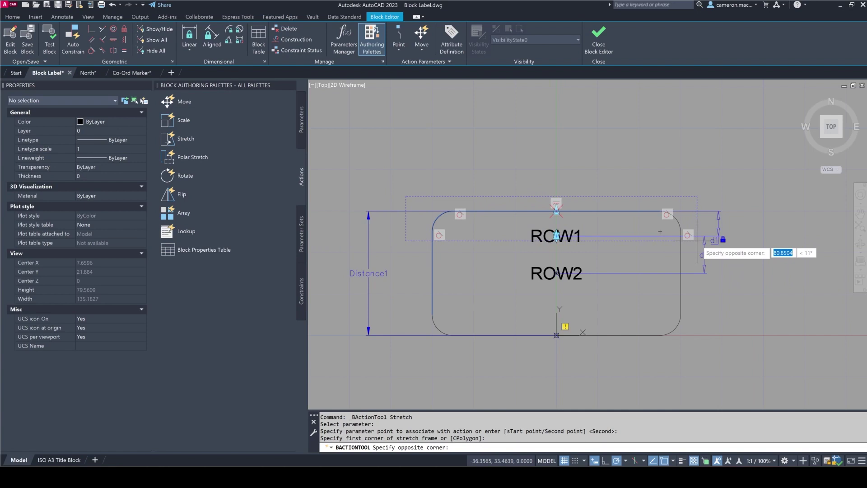
{"action": "left_click", "coordinate": [697, 241]}
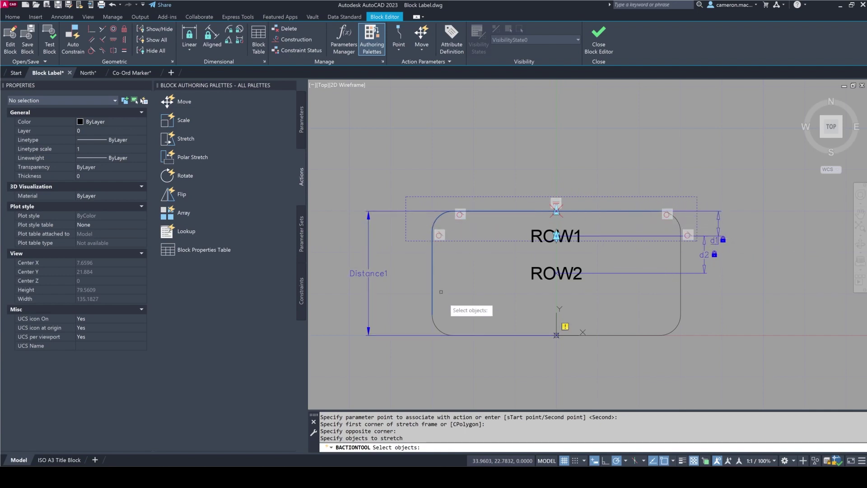
{"action": "left_click", "coordinate": [432, 271]}
{"action": "left_click", "coordinate": [681, 290]}
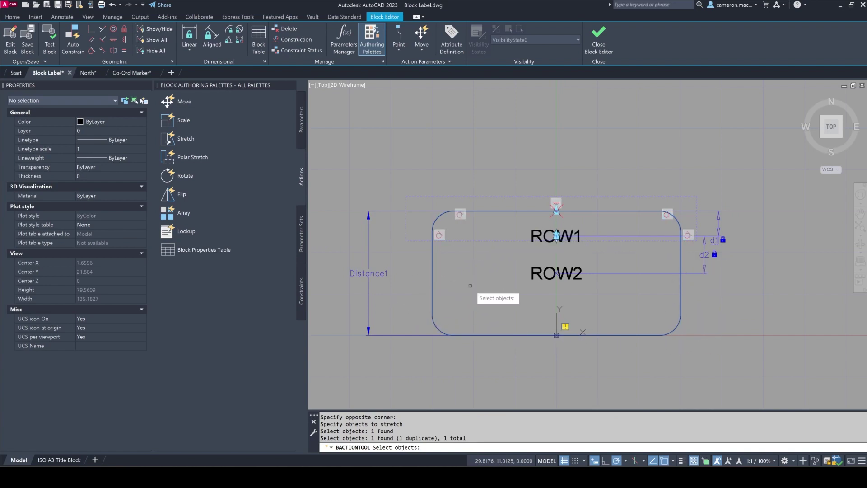
{"action": "key", "text": "Return"}
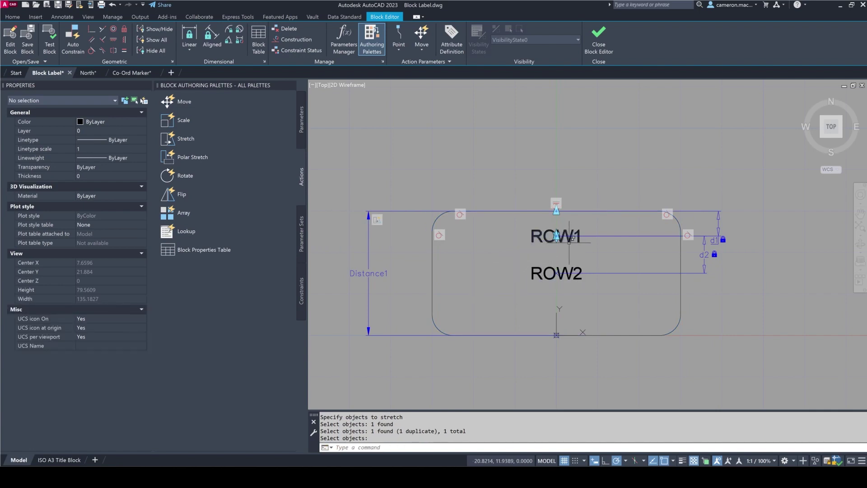
Set the number of grips to 0 for both vertical constraint parameters, d1 and d2.
{"action": "scroll", "coordinate": [584, 224], "scroll_direction": "up", "scroll_amount": 2}
{"action": "scroll", "coordinate": [565, 223], "scroll_direction": "down", "scroll_amount": 2}
{"action": "scroll", "coordinate": [563, 223], "scroll_direction": "up", "scroll_amount": 2}
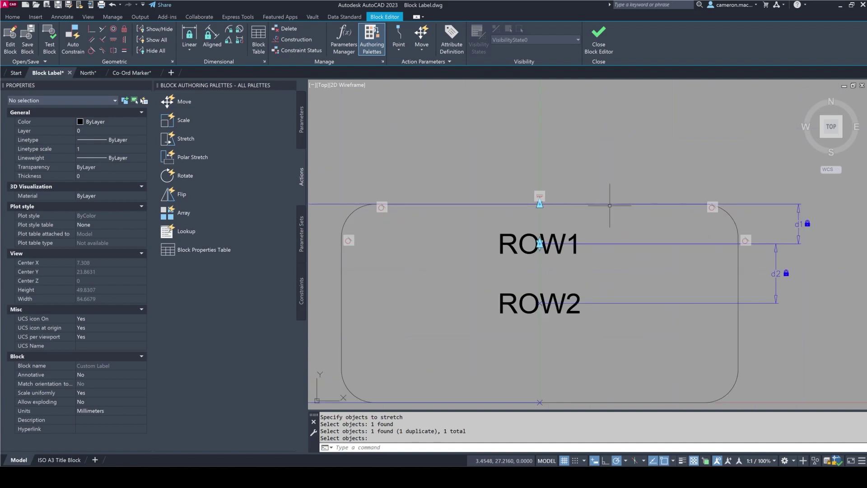
{"action": "left_click", "coordinate": [798, 223]}
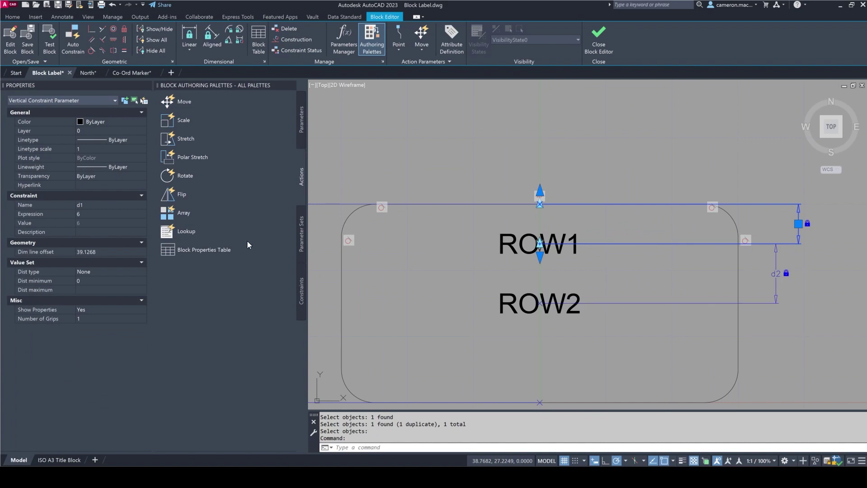
{"action": "left_click", "coordinate": [99, 319]}
{"action": "left_click", "coordinate": [100, 319]}
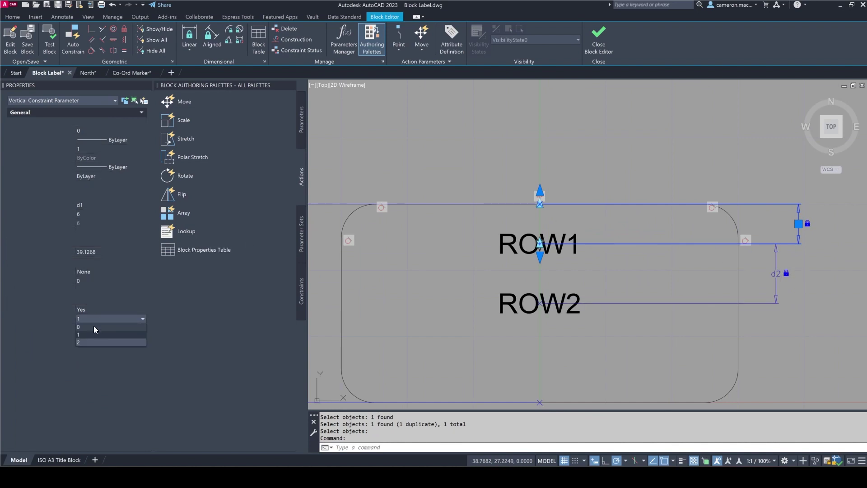
{"action": "left_click", "coordinate": [96, 326]}
{"action": "key", "text": "Escape"}
{"action": "left_click", "coordinate": [775, 274]}
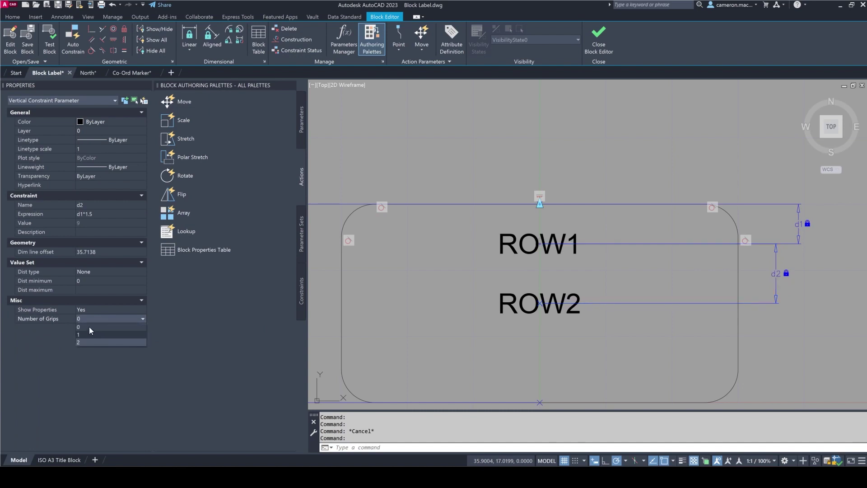
{"action": "key", "text": "Escape"}
{"action": "key", "text": "Escape"}
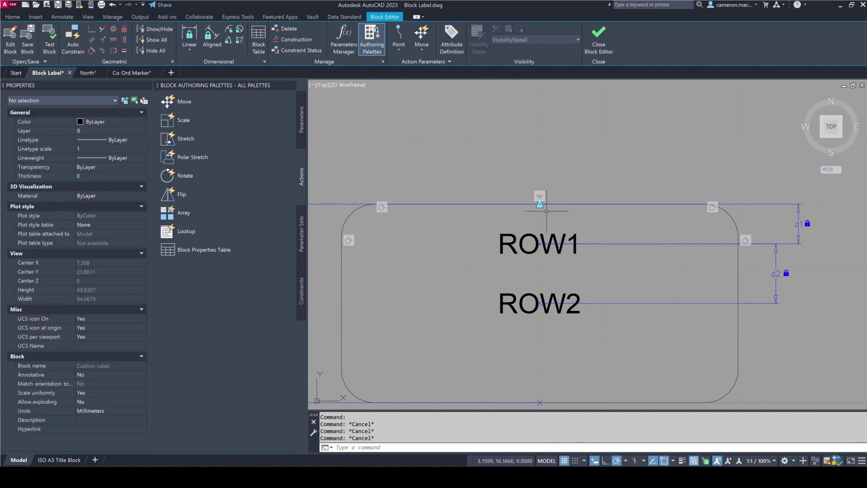
Test the block in its own window and stretch the label to a height of about 61.6 mm.
{"action": "scroll", "coordinate": [533, 235], "scroll_direction": "down", "scroll_amount": 4}
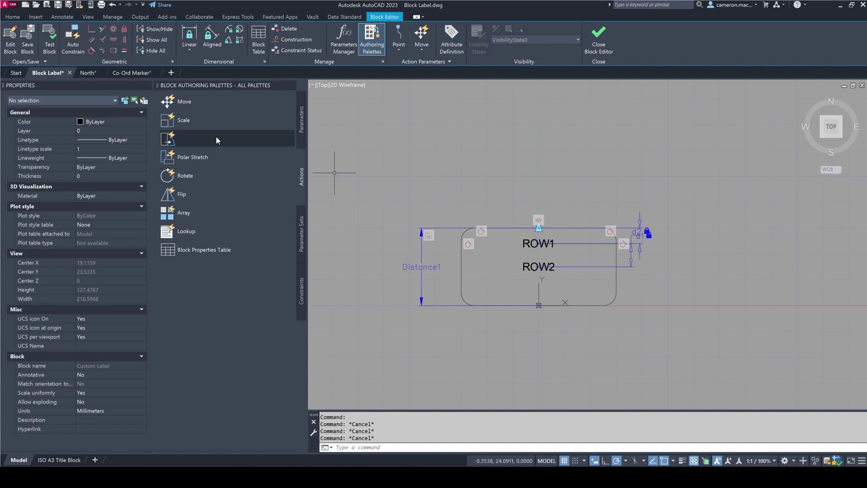
{"action": "left_click", "coordinate": [50, 46]}
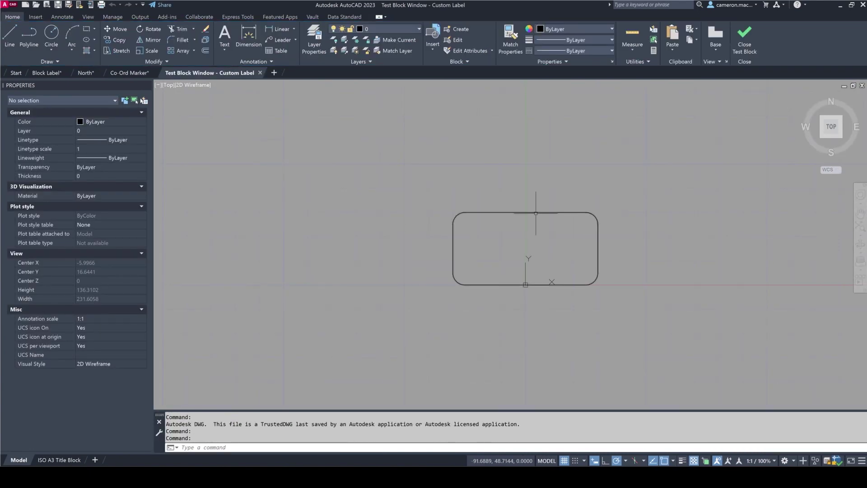
{"action": "left_click", "coordinate": [536, 212]}
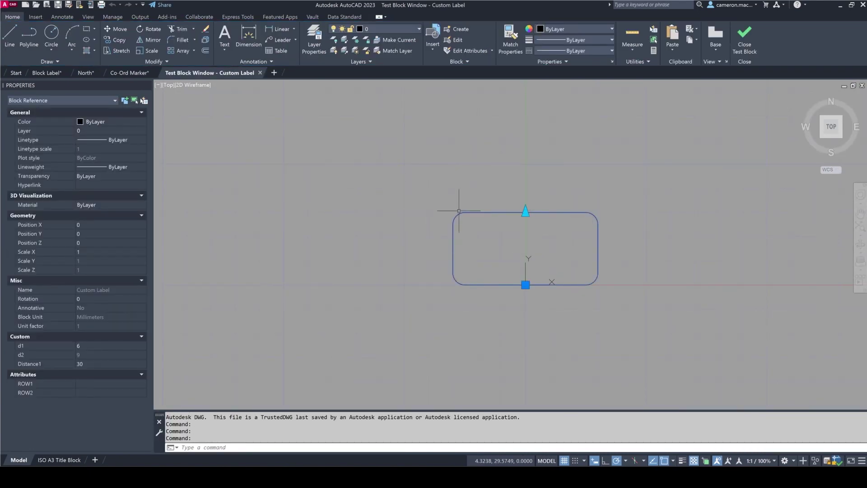
{"action": "left_click", "coordinate": [526, 211]}
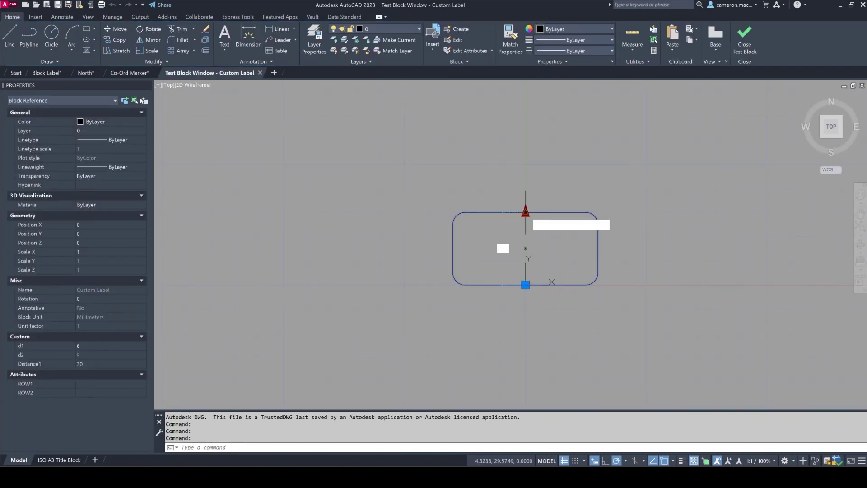
{"action": "left_click", "coordinate": [525, 135]}
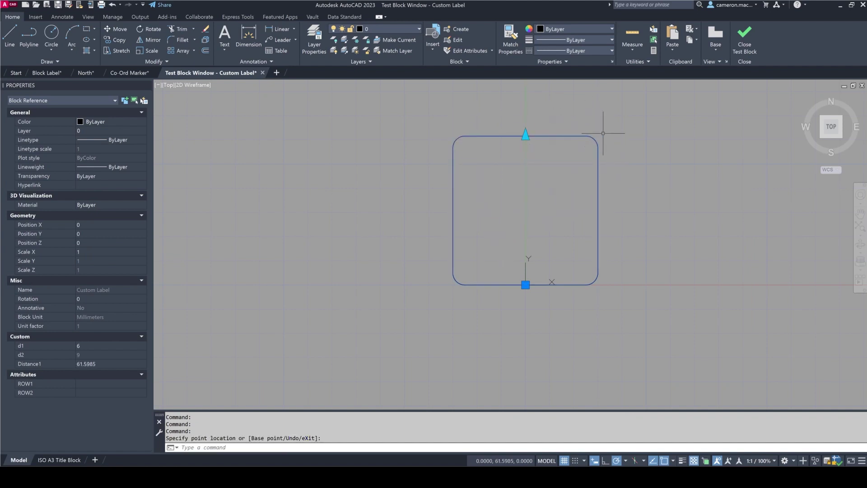
Stretch the test label up and down several times to check the outline's behaviour, finishing at a height of about 34.5 mm.
{"action": "left_click", "coordinate": [526, 135]}
{"action": "left_click", "coordinate": [525, 202]}
{"action": "left_click", "coordinate": [525, 202]}
{"action": "left_click", "coordinate": [526, 122]}
{"action": "left_click", "coordinate": [525, 122]}
{"action": "left_click", "coordinate": [525, 212]}
{"action": "left_click", "coordinate": [525, 212]}
{"action": "left_click", "coordinate": [525, 150]}
{"action": "left_click", "coordinate": [526, 149]}
{"action": "left_click", "coordinate": [525, 201]}
{"action": "key", "text": "Escape"}
{"action": "left_click", "coordinate": [526, 201]}
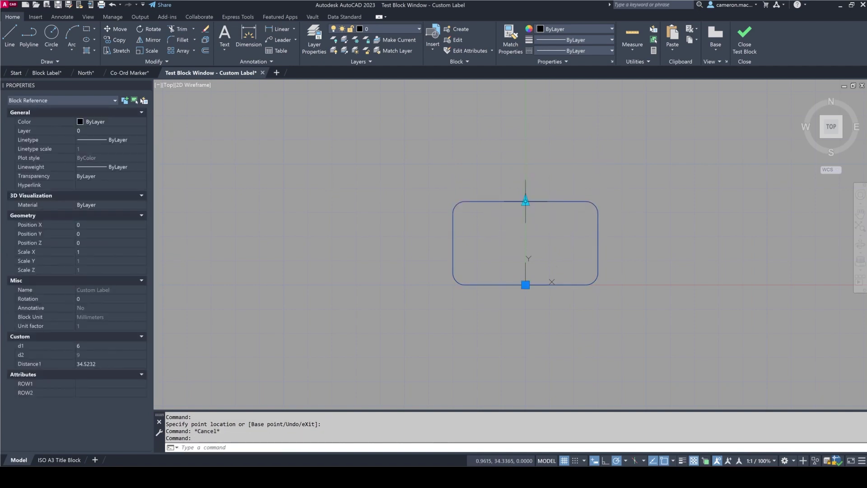
{"action": "key", "text": "Escape"}
{"action": "left_click", "coordinate": [497, 200]}
{"action": "key", "text": "Escape"}
Fill the test label's attributes with Row1 for ROW1 and Row2 for ROW2.
{"action": "left_click", "coordinate": [459, 202]}
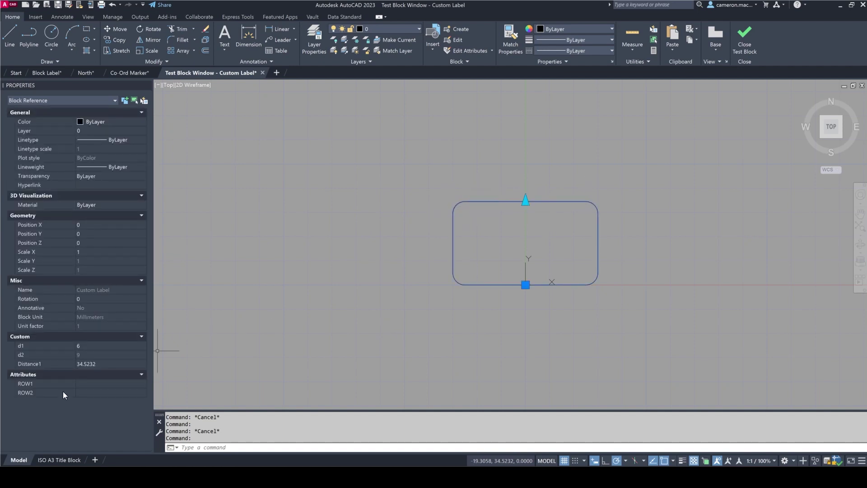
{"action": "left_click", "coordinate": [83, 383]}
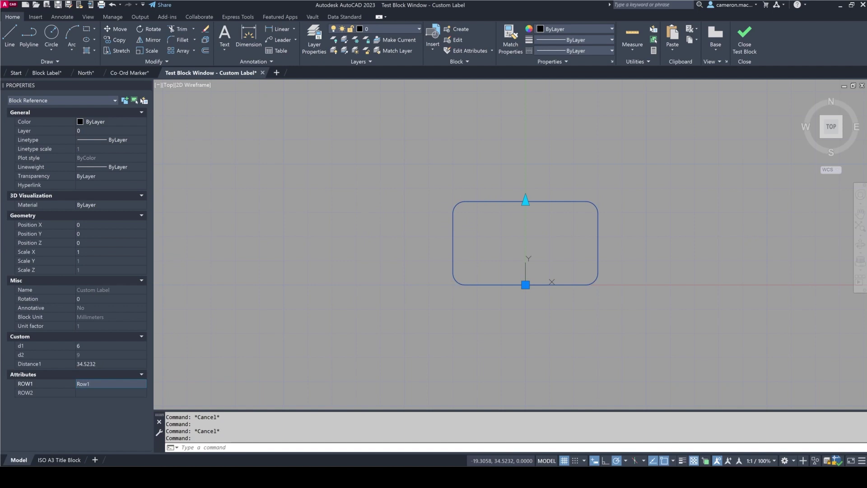
{"action": "key", "text": "Tab"}
{"action": "type", "text": "Ro"}
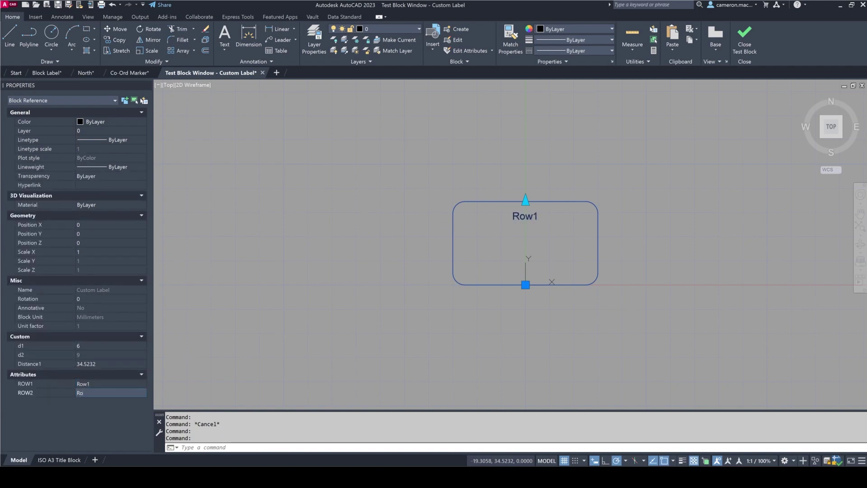
{"action": "type", "text": "w2"}
{"action": "key", "text": "Return"}
{"action": "key", "text": "Escape"}
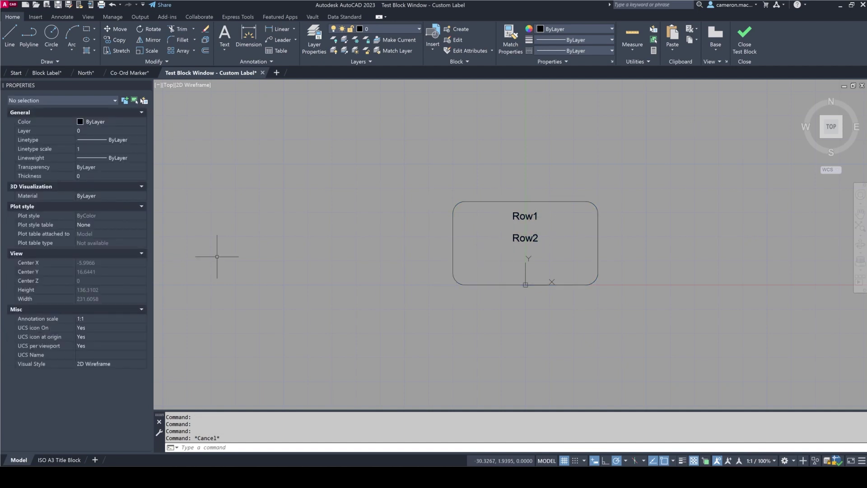
Stretch the filled-in test label repeatedly to check how the row text follows, finishing at a height of about 53.8 mm.
{"action": "left_click", "coordinate": [502, 199]}
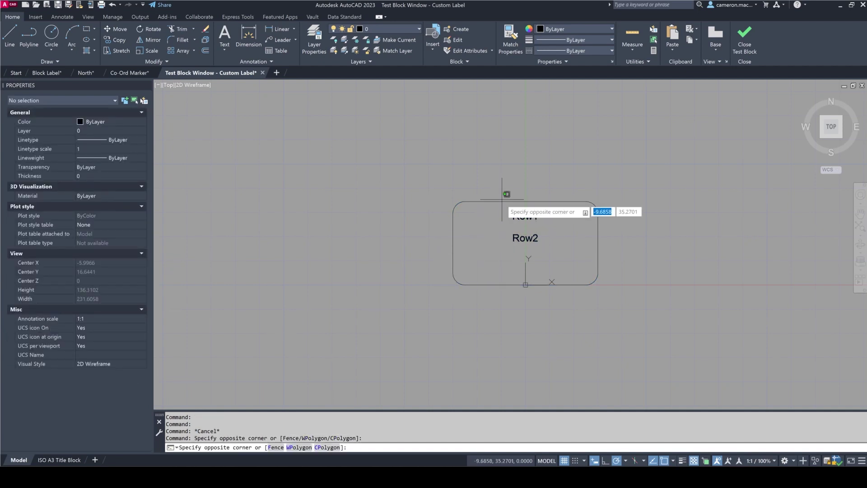
{"action": "left_click", "coordinate": [504, 202]}
{"action": "left_click", "coordinate": [525, 200]}
{"action": "left_click", "coordinate": [525, 106]}
{"action": "left_click", "coordinate": [525, 106]}
{"action": "left_click", "coordinate": [525, 184]}
{"action": "left_click", "coordinate": [526, 183]}
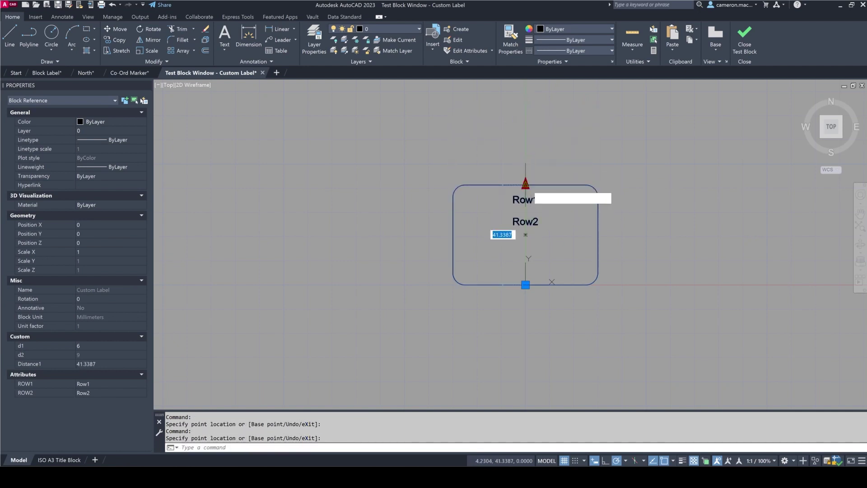
{"action": "left_click", "coordinate": [525, 105]}
{"action": "left_click", "coordinate": [526, 106]}
{"action": "left_click", "coordinate": [525, 176]}
{"action": "left_click", "coordinate": [525, 175]}
{"action": "left_click", "coordinate": [534, 210]}
{"action": "left_click", "coordinate": [525, 210]}
{"action": "left_click", "coordinate": [525, 155]}
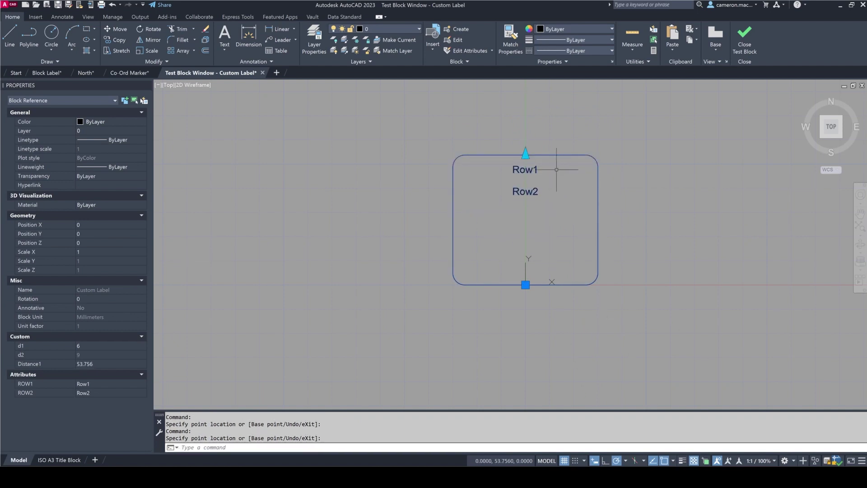
{"action": "key", "text": "Escape"}
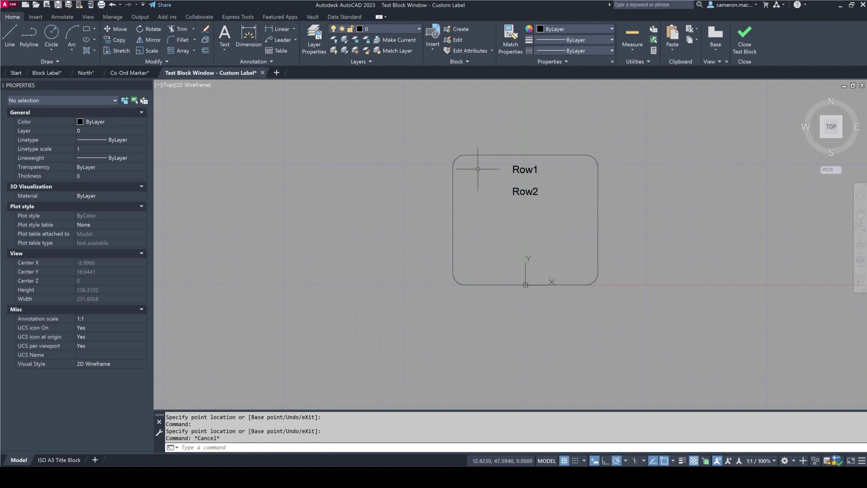
Close the block test and return to the Custom Label block in the Block Label drawing.
{"action": "left_click", "coordinate": [740, 41]}
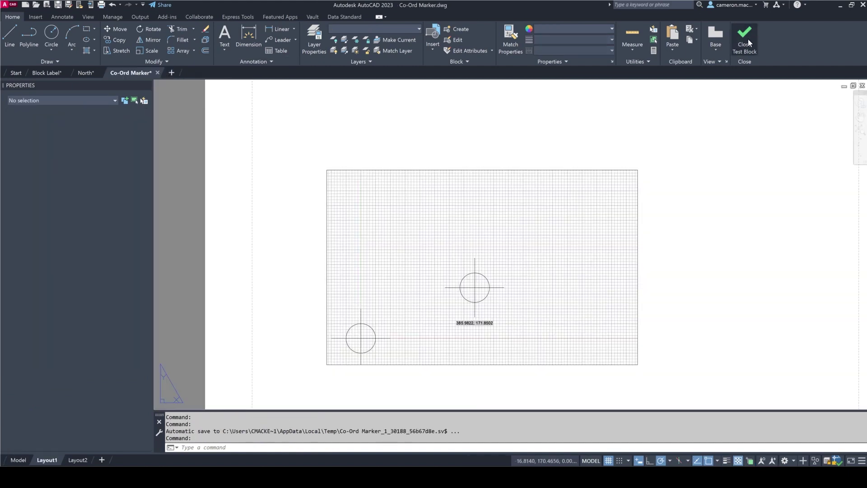
{"action": "left_click", "coordinate": [45, 72]}
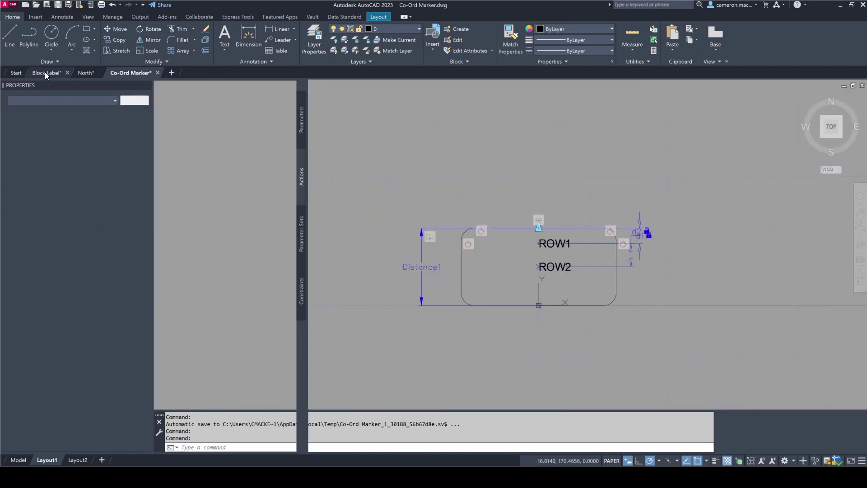
{"action": "scroll", "coordinate": [583, 289], "scroll_direction": "up", "scroll_amount": 4}
{"action": "scroll", "coordinate": [581, 286], "scroll_direction": "down", "scroll_amount": 2}
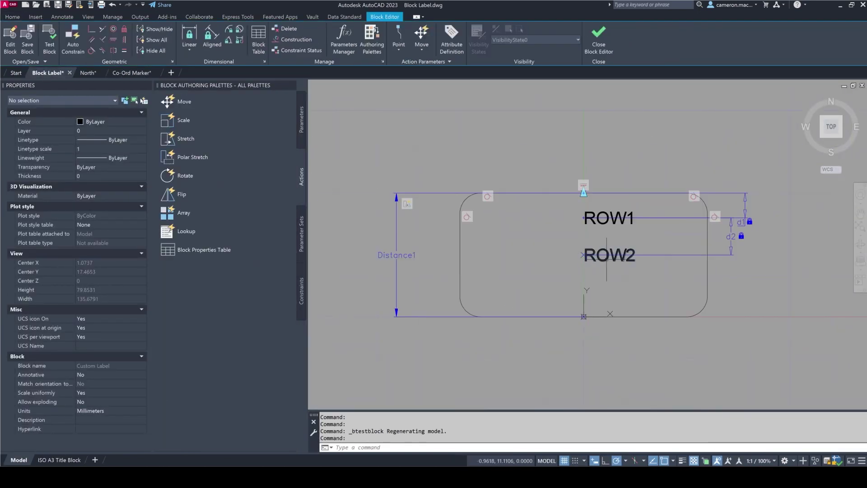
Set the Distance1 linear parameter's value set to the Increment type with a distance increment of 9.
{"action": "mouse_move", "coordinate": [613, 254]}
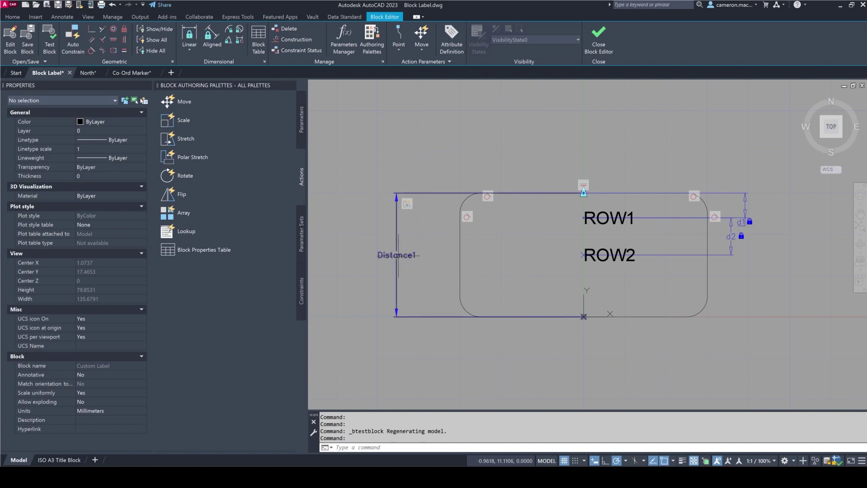
{"action": "mouse_move", "coordinate": [85, 74]}
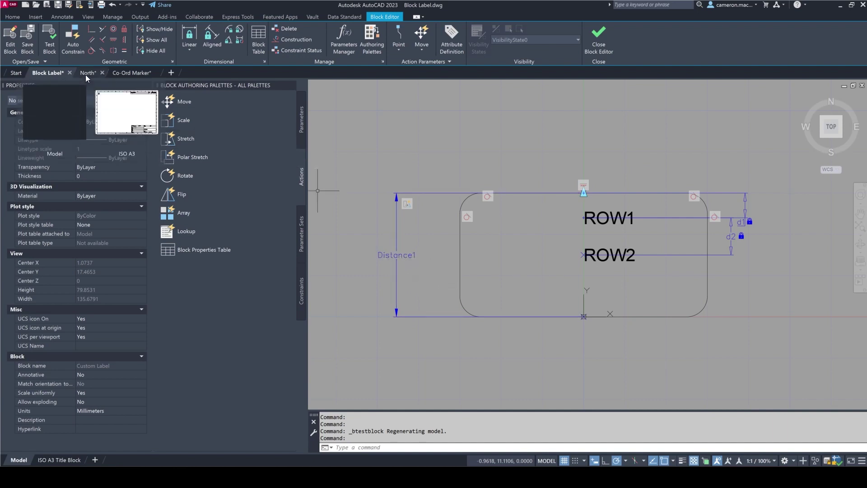
{"action": "left_click", "coordinate": [399, 255]}
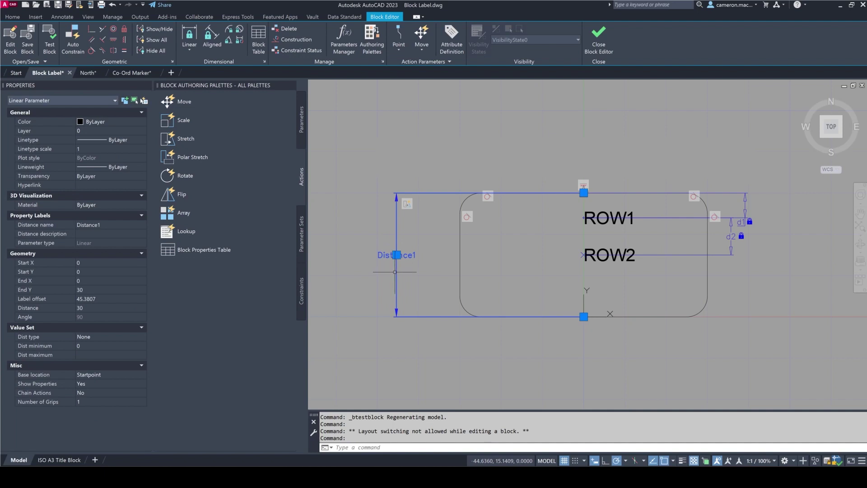
{"action": "left_click", "coordinate": [86, 339]}
{"action": "left_click", "coordinate": [87, 338]}
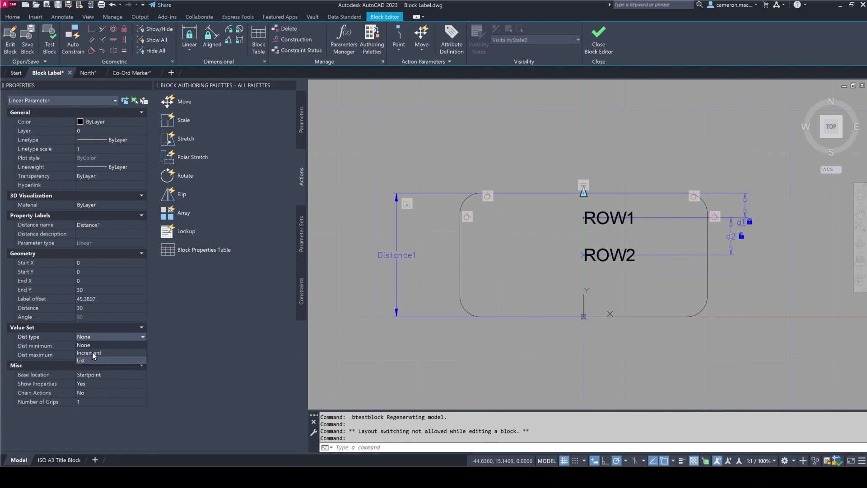
{"action": "left_click", "coordinate": [93, 353]}
{"action": "left_click", "coordinate": [92, 348]}
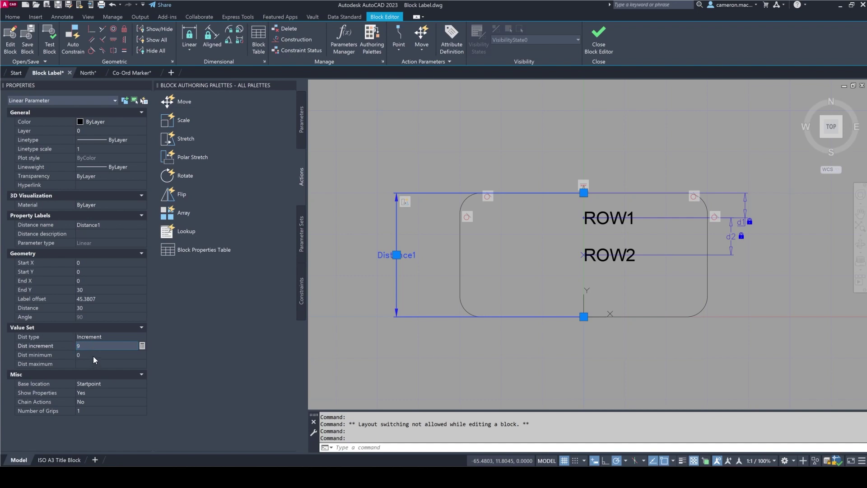
Limit the Distance1 parameter to a minimum distance of 12 and a maximum distance of 48.
{"action": "left_click", "coordinate": [94, 355]}
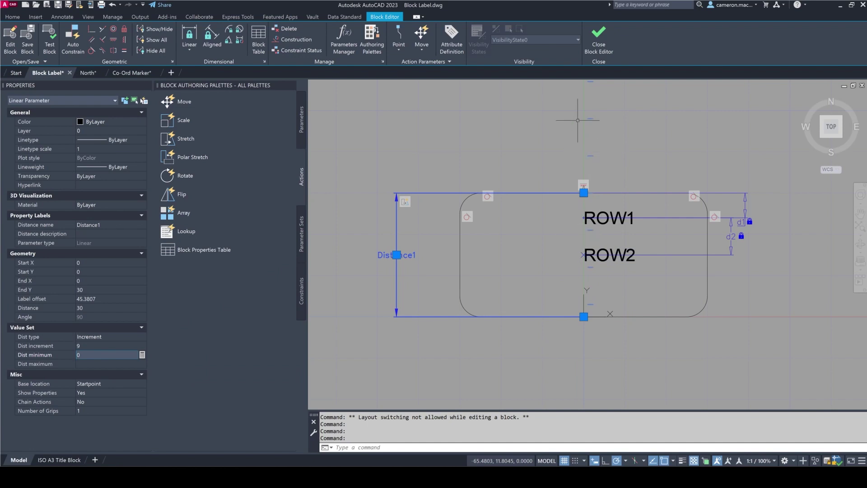
{"action": "middle_click_drag", "start_coordinate": [528, 139], "coordinate": [513, 254]}
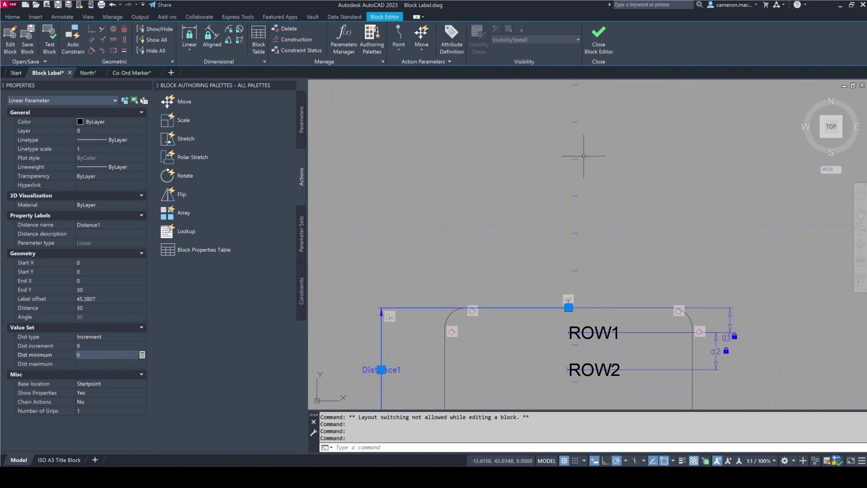
{"action": "scroll", "coordinate": [508, 286], "scroll_direction": "up", "scroll_amount": 2}
{"action": "middle_click_drag", "start_coordinate": [508, 287], "coordinate": [517, 176]}
{"action": "scroll", "coordinate": [517, 176], "scroll_direction": "down", "scroll_amount": 2}
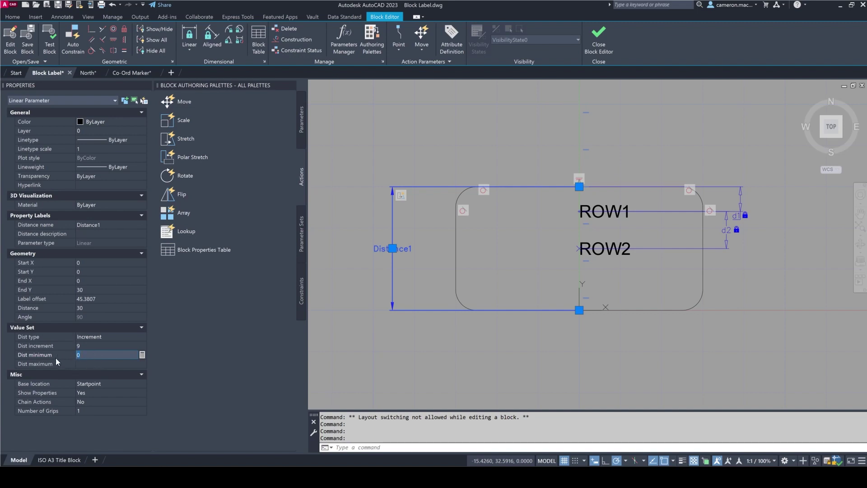
{"action": "middle_click_drag", "start_coordinate": [510, 188], "coordinate": [515, 219]}
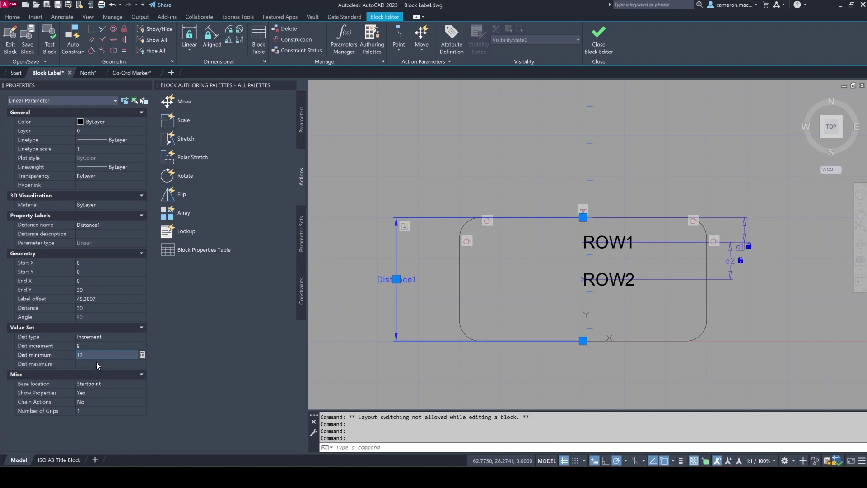
{"action": "left_click", "coordinate": [97, 363]}
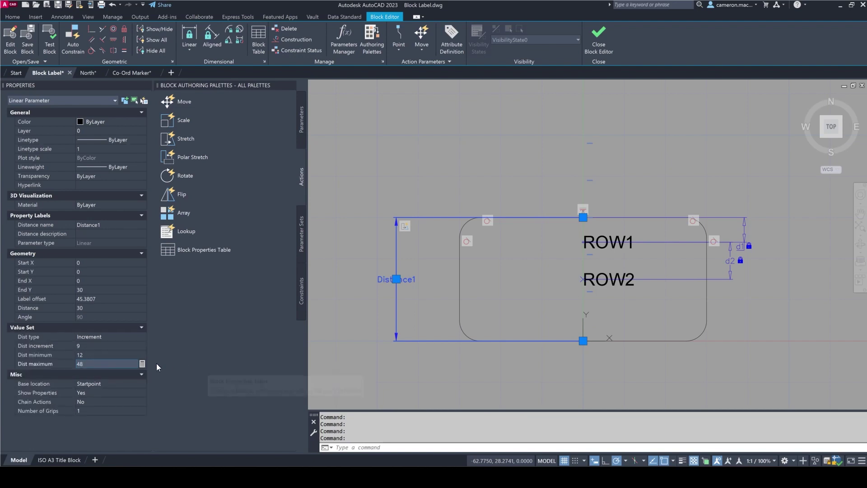
{"action": "left_click", "coordinate": [105, 344]}
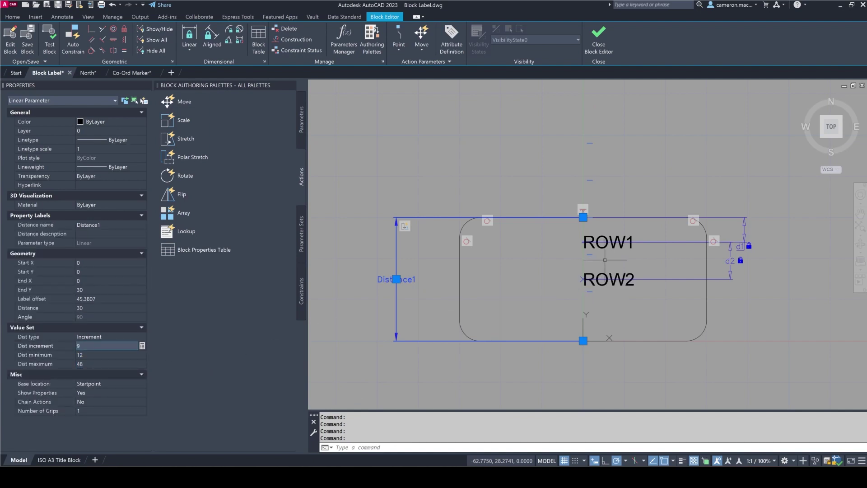
{"action": "middle_click_drag", "start_coordinate": [572, 155], "coordinate": [517, 210]}
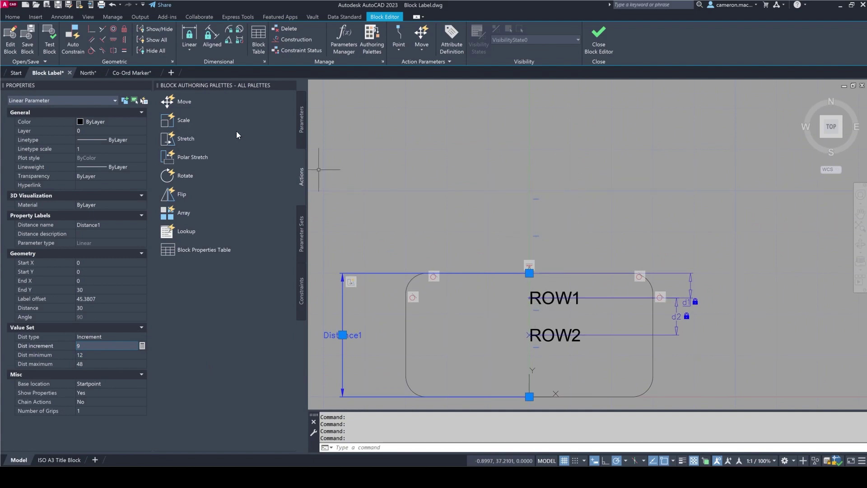
Test the Custom Label block and stretch the test label down to its minimum height of 12.
{"action": "left_click", "coordinate": [49, 44]}
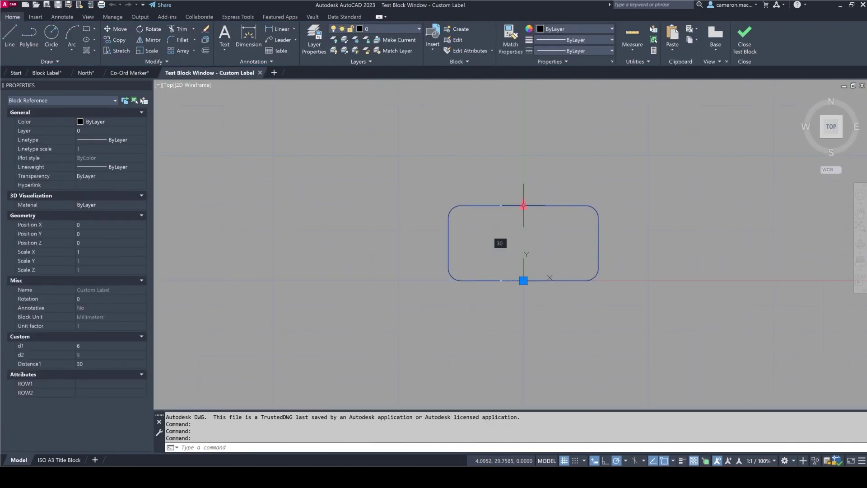
{"action": "left_click", "coordinate": [524, 205]}
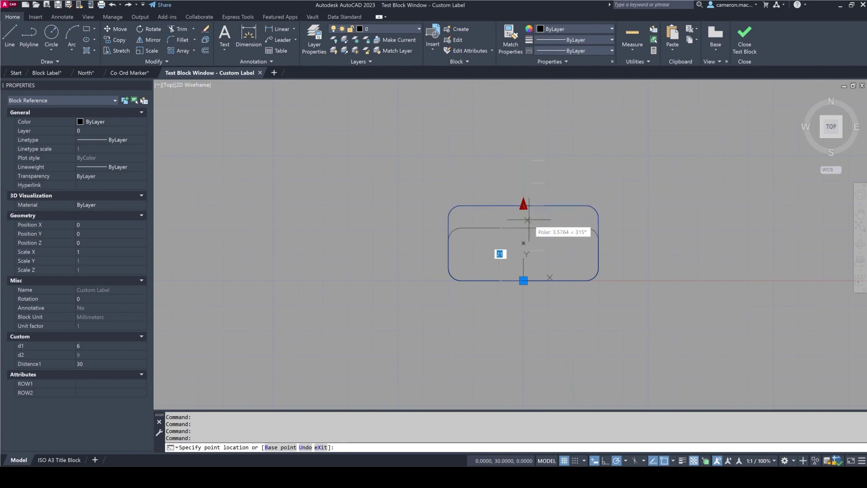
{"action": "left_click", "coordinate": [526, 250]}
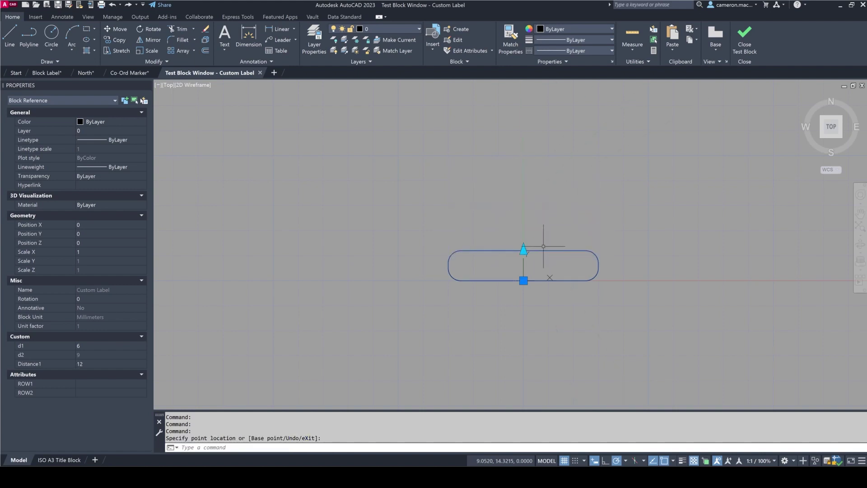
Stretch the test label upward through the 9 mm increments to a height of 48, and deselect it.
{"action": "left_click", "coordinate": [523, 248]}
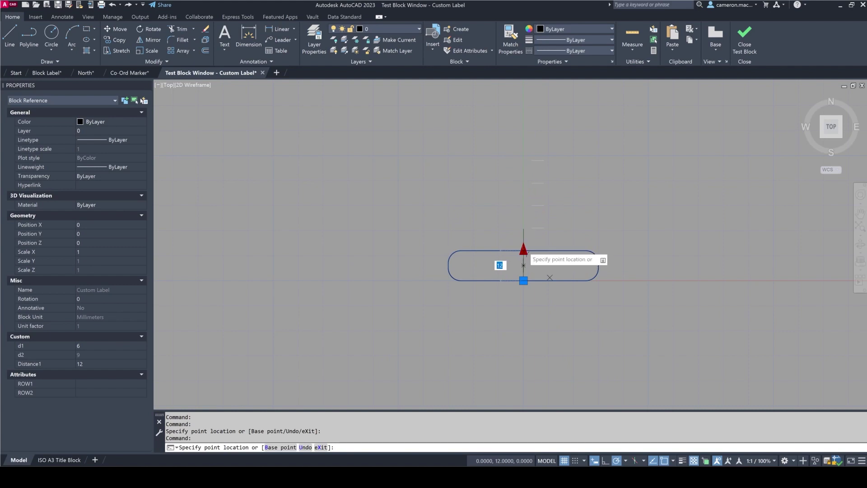
{"action": "left_click", "coordinate": [523, 233]}
{"action": "left_click", "coordinate": [523, 227]}
{"action": "left_click", "coordinate": [524, 205]}
{"action": "left_click", "coordinate": [524, 204]}
{"action": "left_click", "coordinate": [524, 183]}
{"action": "left_click", "coordinate": [524, 183]}
{"action": "left_click", "coordinate": [523, 160]}
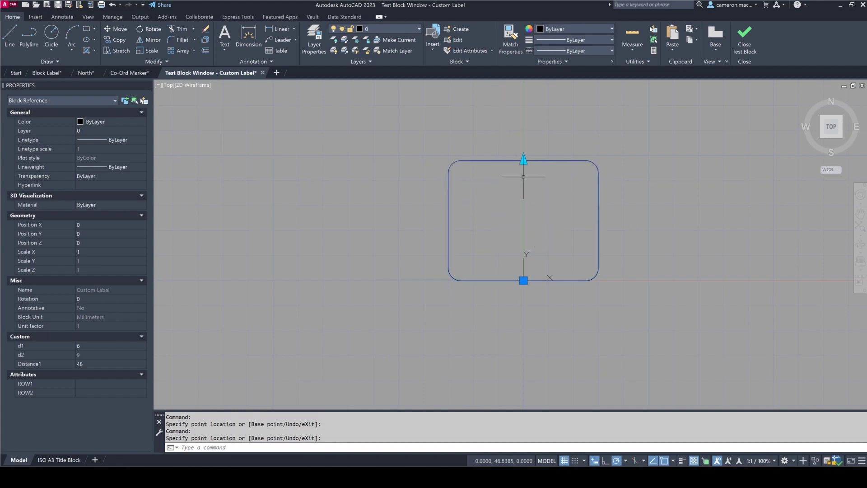
{"action": "left_click", "coordinate": [524, 159]}
{"action": "key", "text": "Escape"}
{"action": "key", "text": "Escape"}
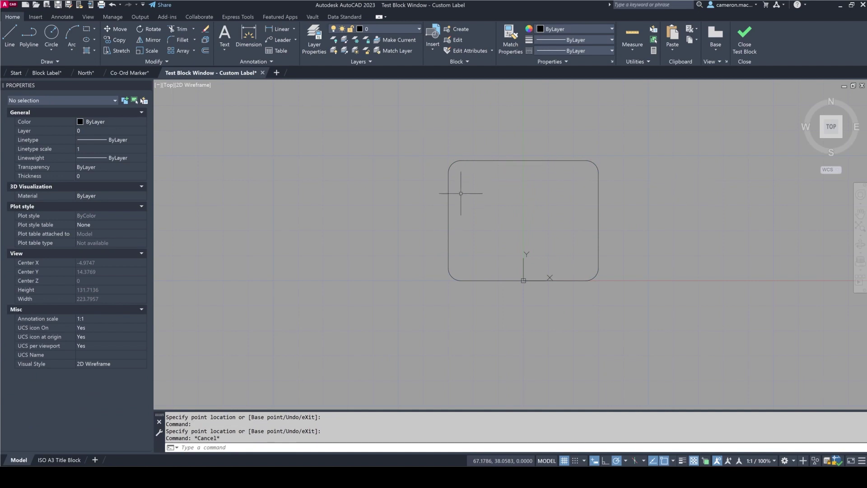
Stretch the test label back down to a height of 21, and close the test to return to the Block Label drawing.
{"action": "left_click", "coordinate": [515, 161]}
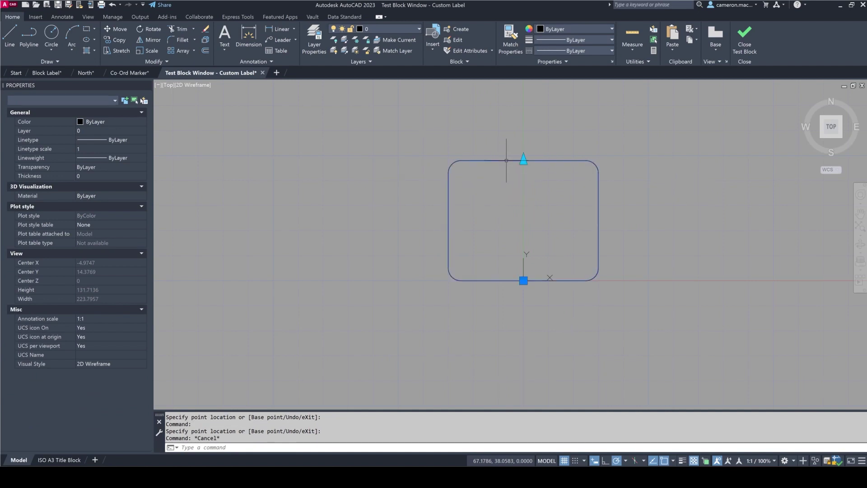
{"action": "left_click", "coordinate": [524, 159]}
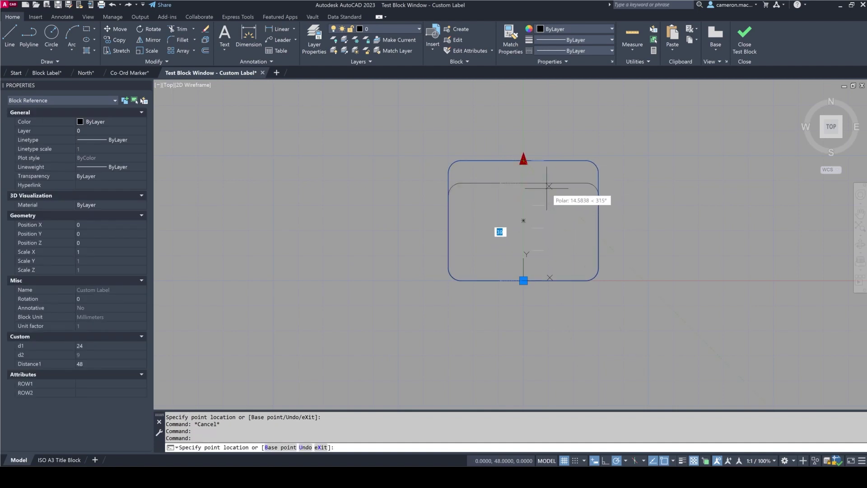
{"action": "left_click", "coordinate": [524, 228]}
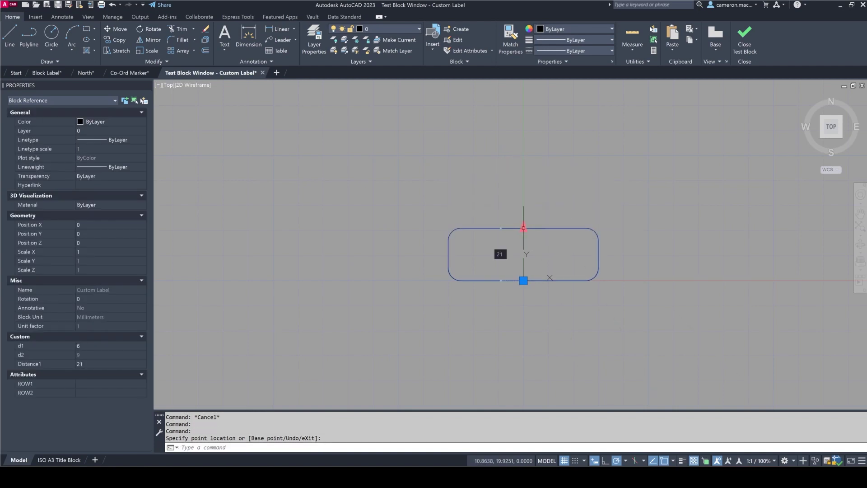
{"action": "left_click", "coordinate": [745, 36]}
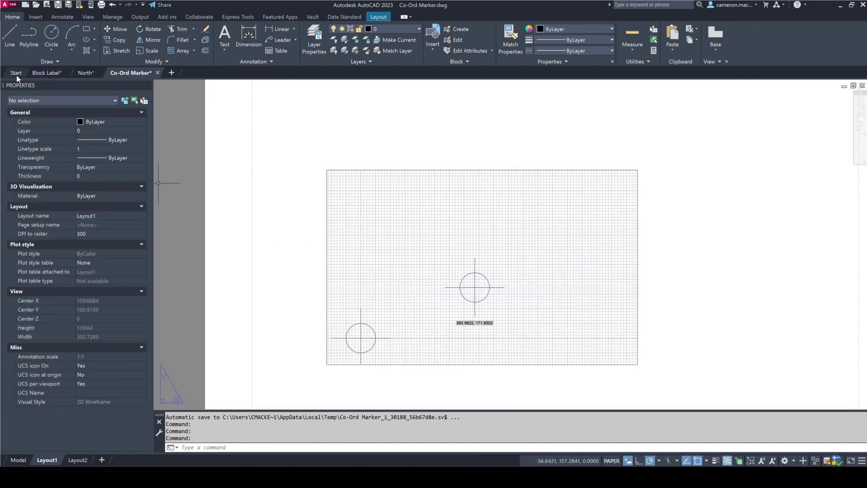
{"action": "left_click", "coordinate": [44, 72]}
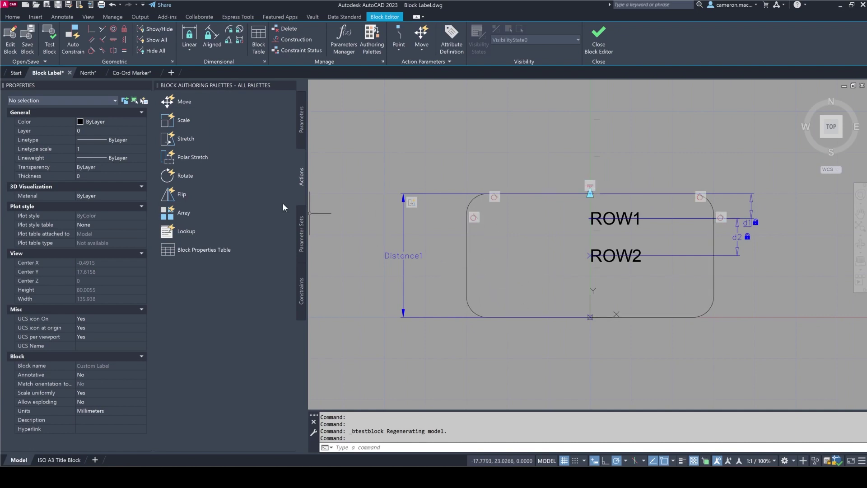
Fill the inside of the label outline with a SOLID hatch.
{"action": "left_click", "coordinate": [12, 16]}
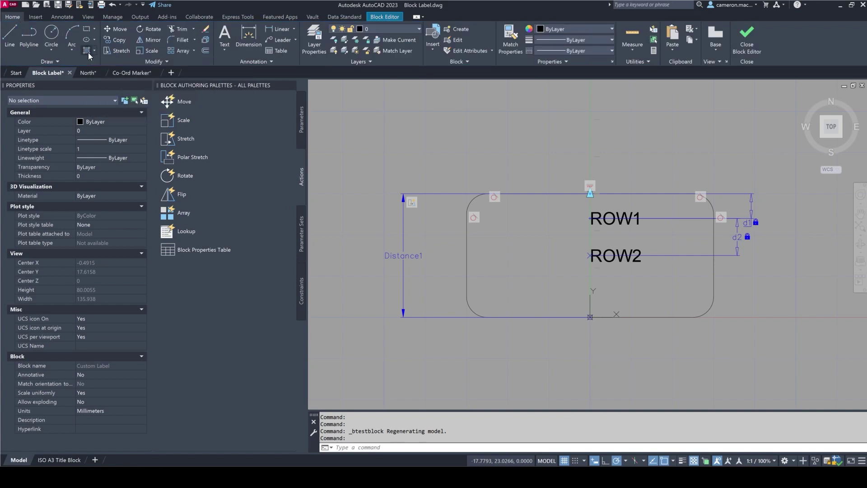
{"action": "left_click", "coordinate": [87, 51]}
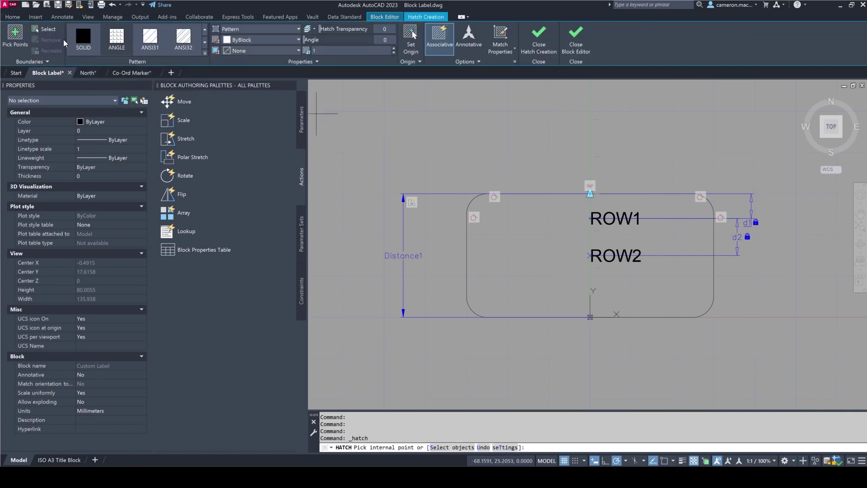
{"action": "left_click", "coordinate": [77, 41]}
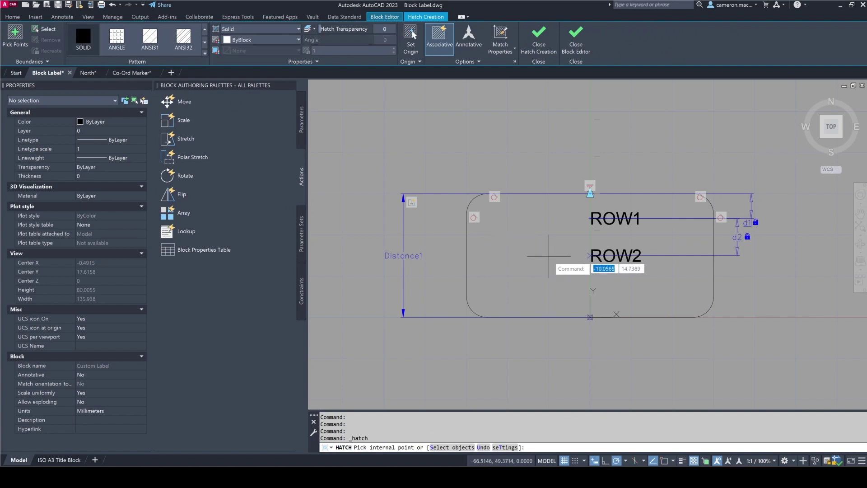
{"action": "left_click", "coordinate": [533, 245]}
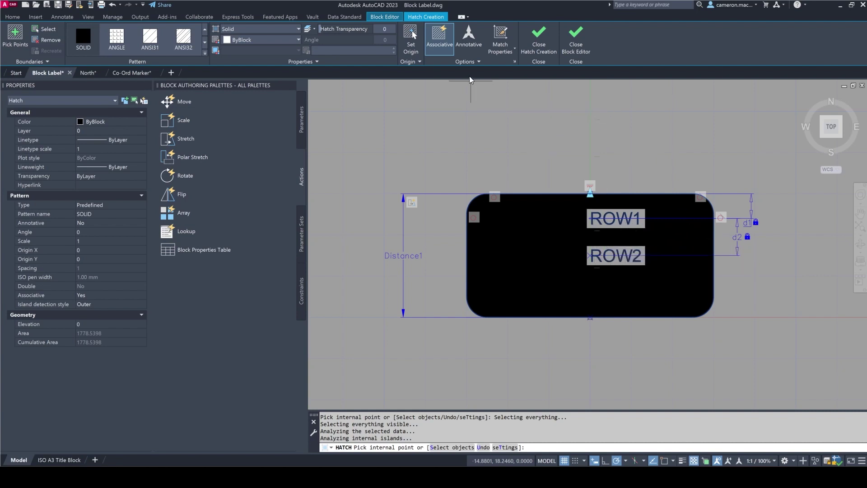
Set the label hatch to Ignore Island Detection so it fills behind the row text, with ByBlock as its colour.
{"action": "left_click", "coordinate": [468, 65]}
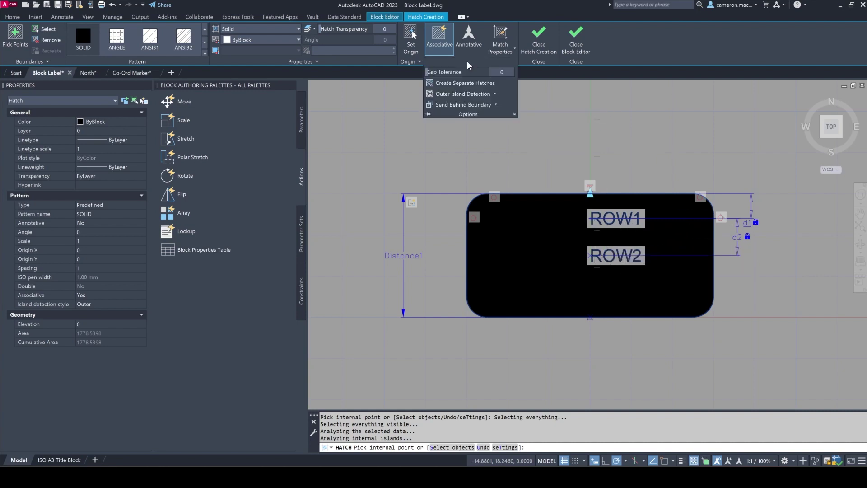
{"action": "left_click", "coordinate": [495, 94]}
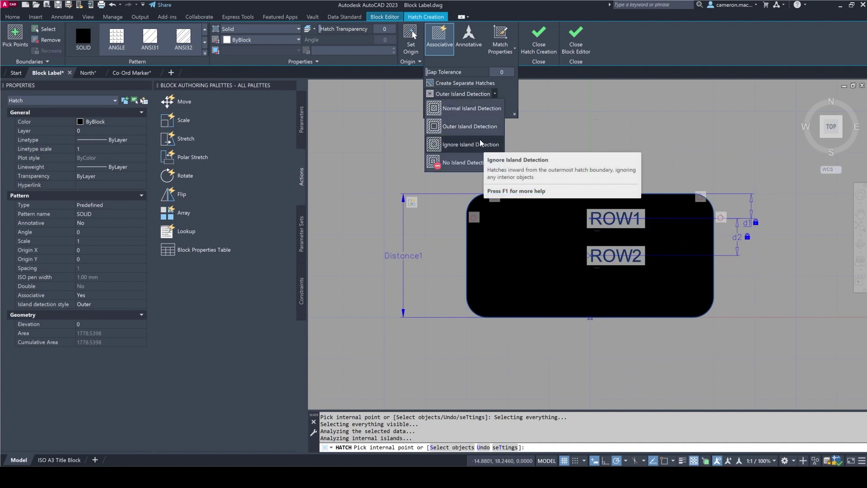
{"action": "left_click", "coordinate": [465, 145]}
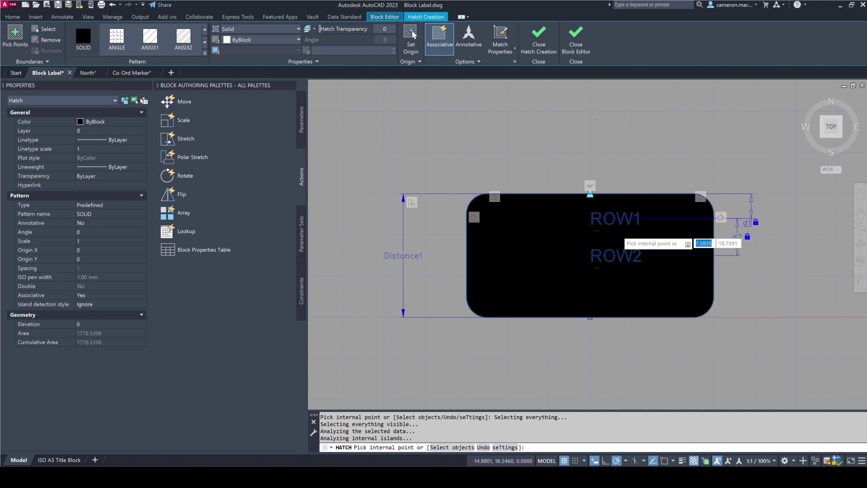
{"action": "left_click", "coordinate": [463, 62]}
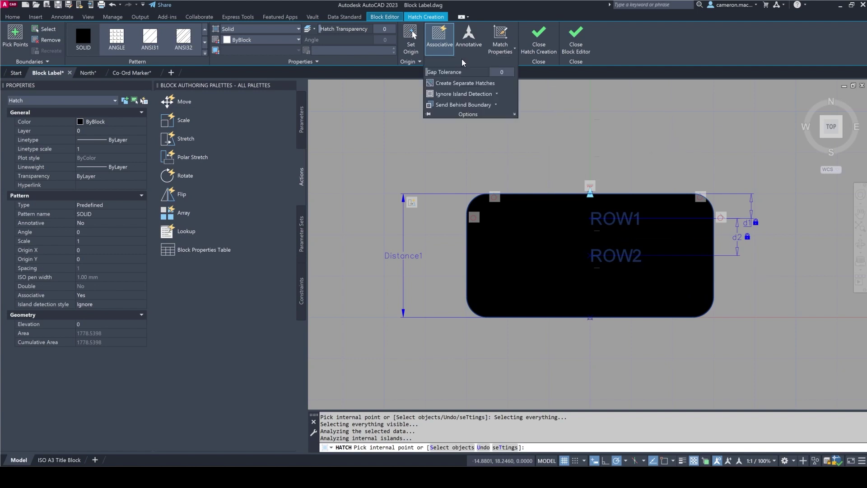
{"action": "left_click", "coordinate": [497, 94]}
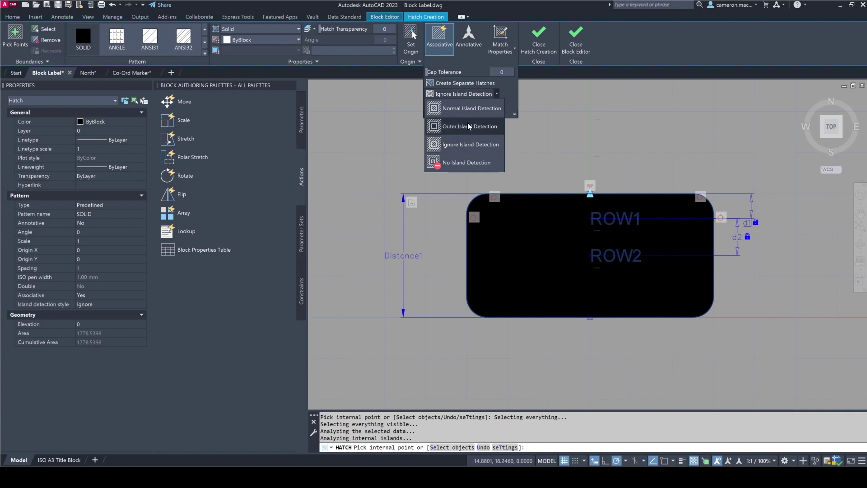
{"action": "left_click", "coordinate": [512, 94]}
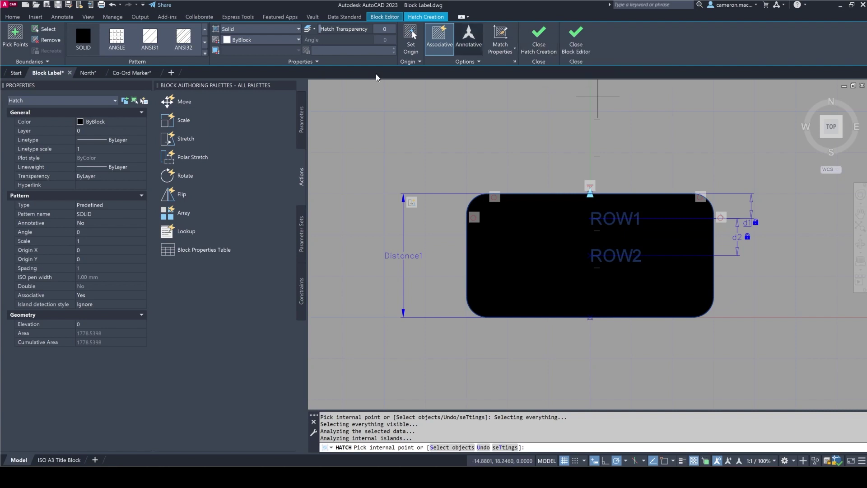
{"action": "left_click", "coordinate": [243, 42]}
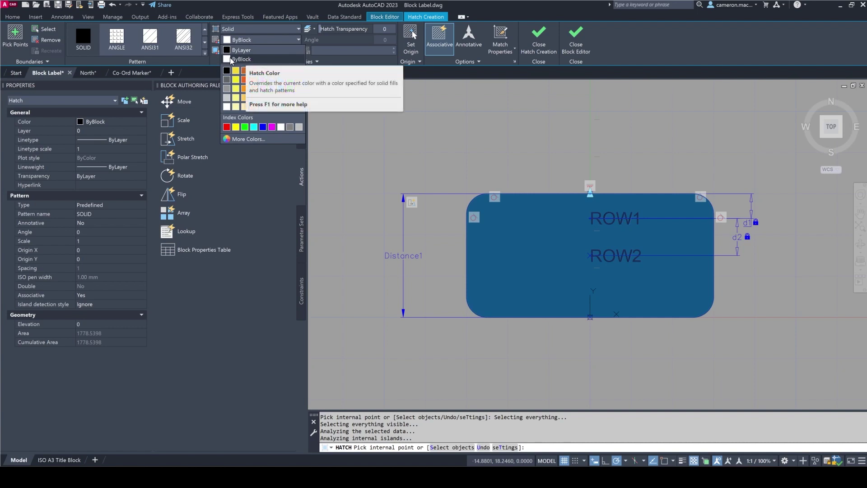
{"action": "left_click", "coordinate": [241, 60]}
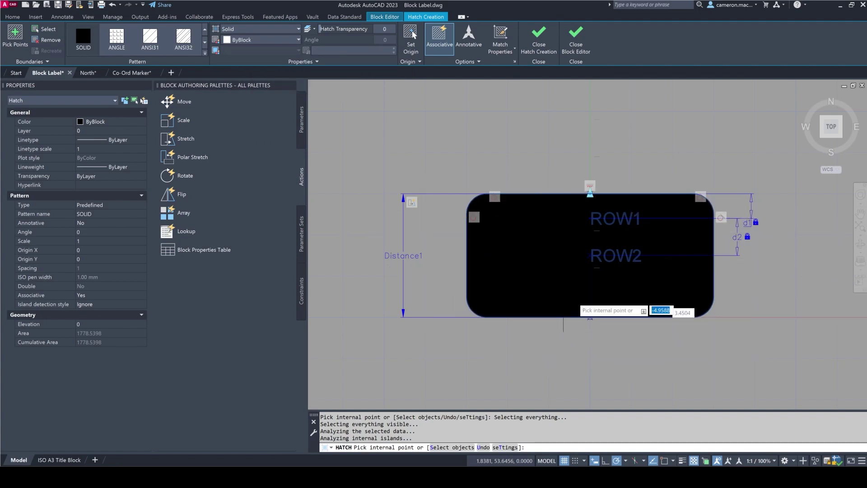
Finish the hatch and set the label outline polyline's colour to ByBlock, leaving nothing selected.
{"action": "left_click", "coordinate": [537, 43]}
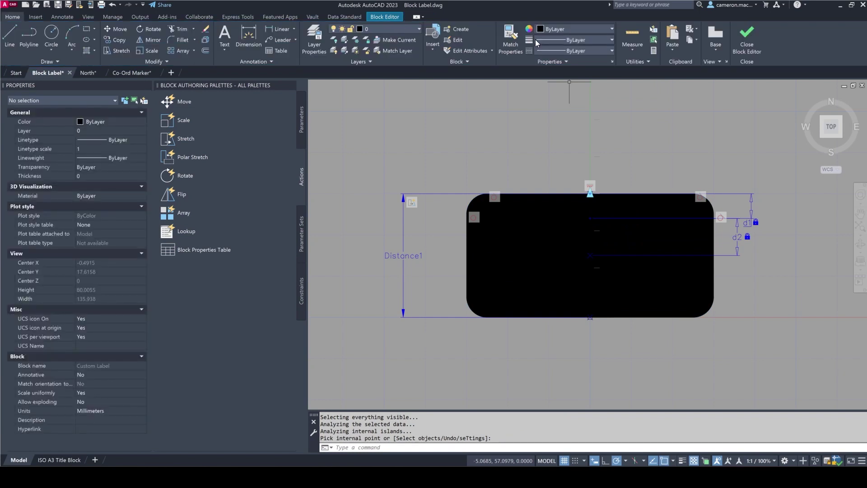
{"action": "left_click", "coordinate": [470, 268]}
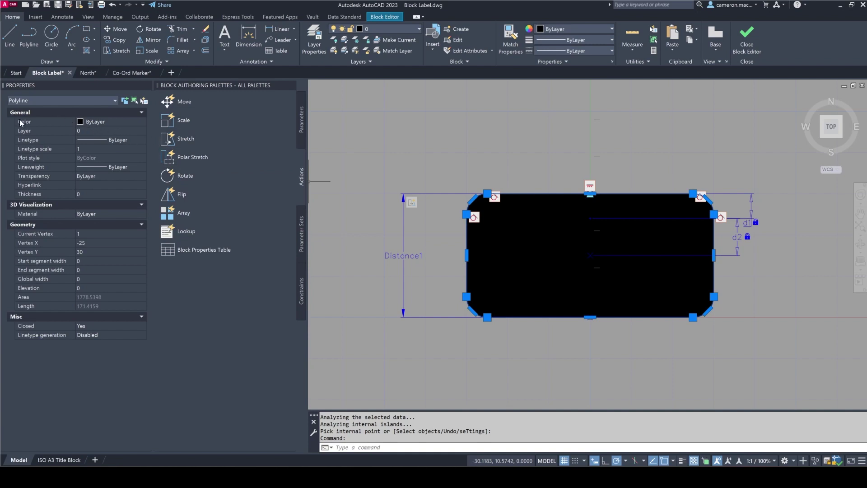
{"action": "left_click", "coordinate": [96, 124]}
{"action": "left_click", "coordinate": [98, 124]}
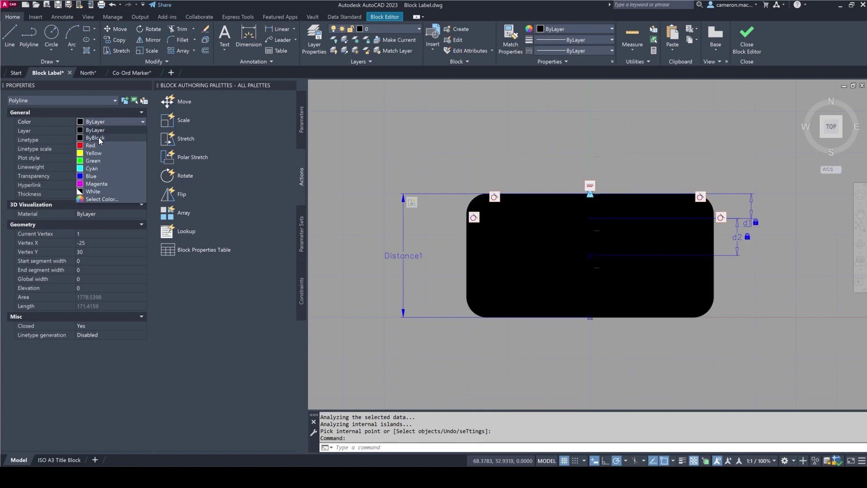
{"action": "left_click", "coordinate": [100, 141]}
{"action": "key", "text": "Escape"}
{"action": "key", "text": "Escape"}
{"action": "key", "text": "Escape"}
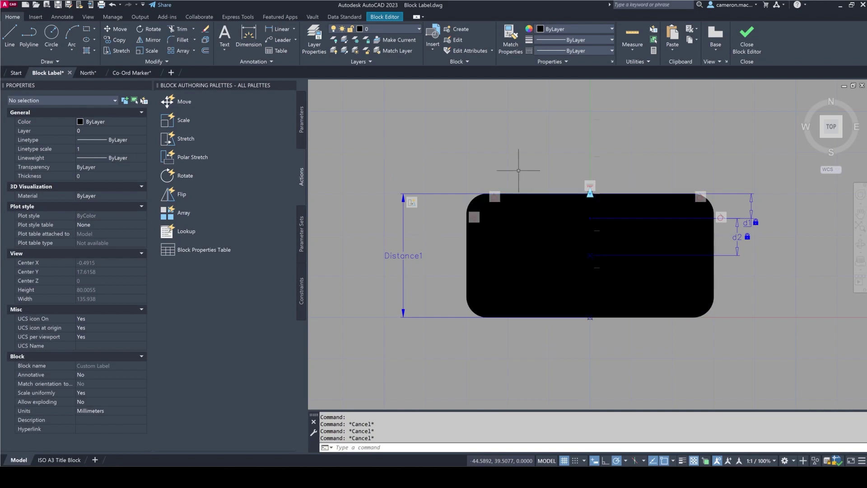
{"action": "left_click", "coordinate": [479, 138]}
{"action": "key", "text": "Escape"}
{"action": "key", "text": "Escape"}
{"action": "key", "text": "Escape"}
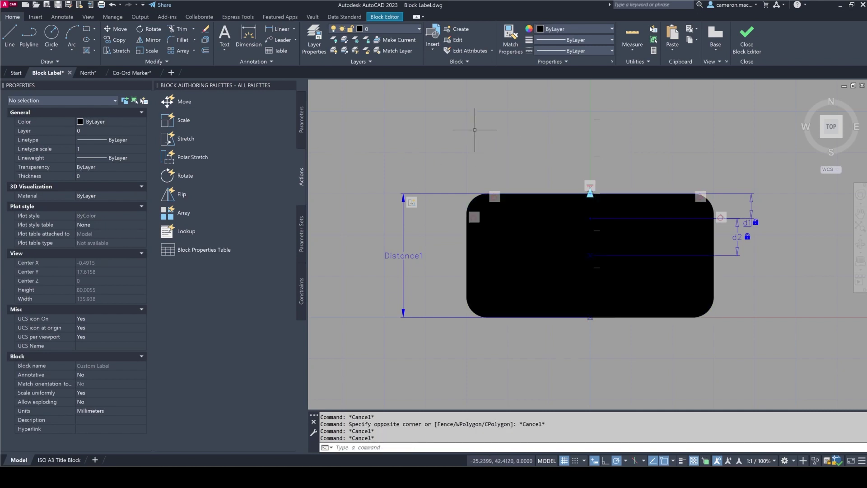
Open the Custom Label block in a test window and check that the label selects as one block.
{"action": "left_click", "coordinate": [383, 18]}
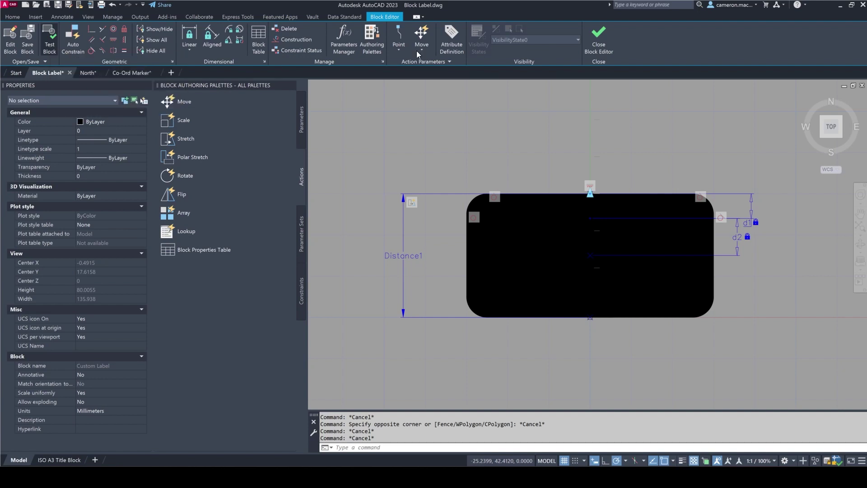
{"action": "left_click", "coordinate": [50, 50]}
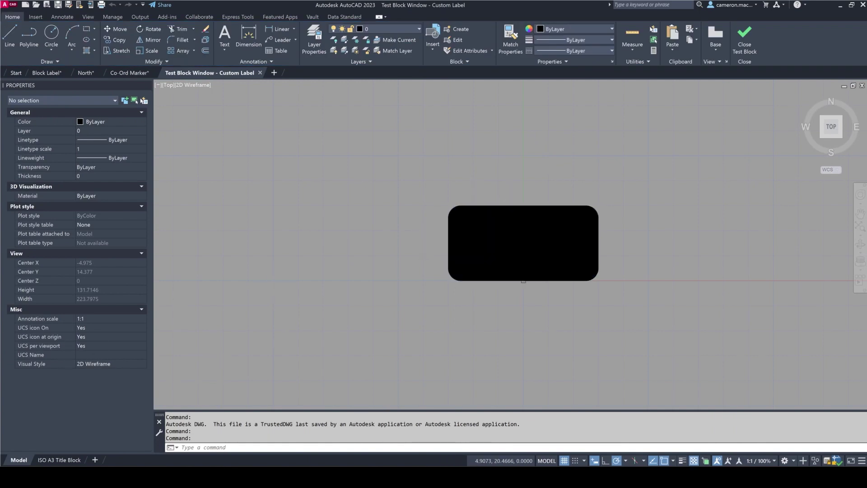
{"action": "left_click", "coordinate": [520, 227]}
{"action": "left_click", "coordinate": [441, 238]}
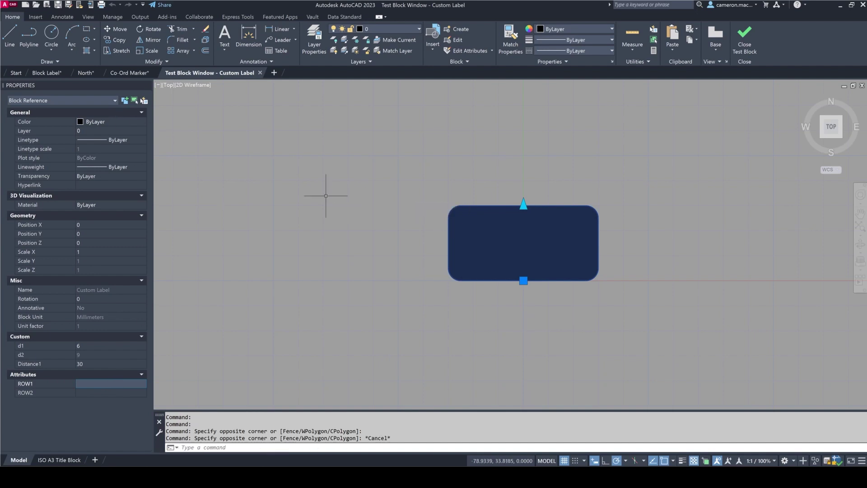
{"action": "key", "text": "Escape"}
{"action": "key", "text": "Escape"}
Set the test label's colour to Blue and deselect it.
{"action": "left_click", "coordinate": [475, 207]}
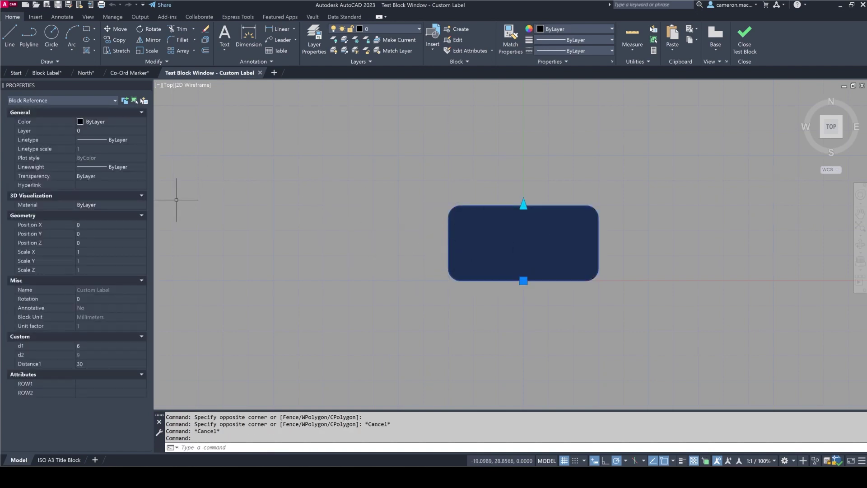
{"action": "left_click", "coordinate": [93, 123]}
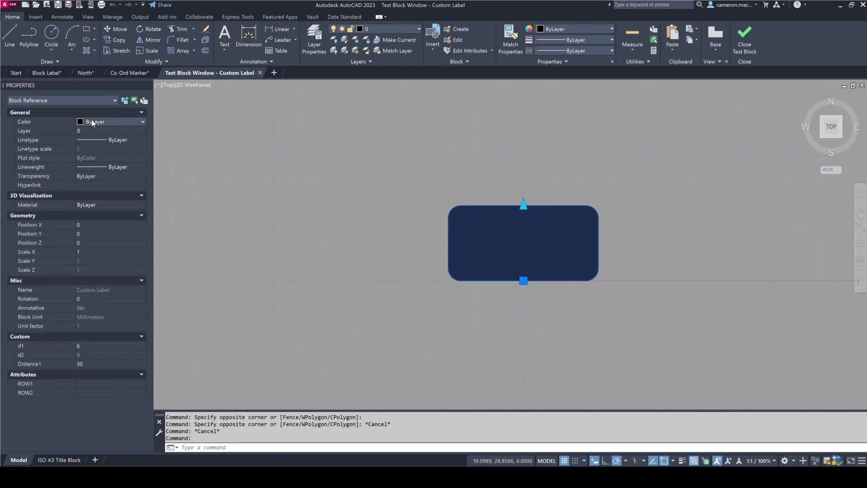
{"action": "left_click", "coordinate": [92, 122]}
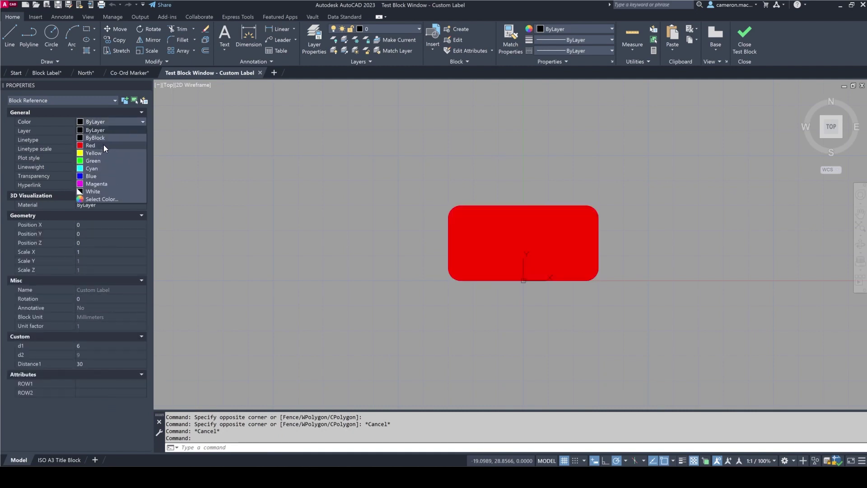
{"action": "left_click", "coordinate": [89, 176]}
{"action": "key", "text": "Escape"}
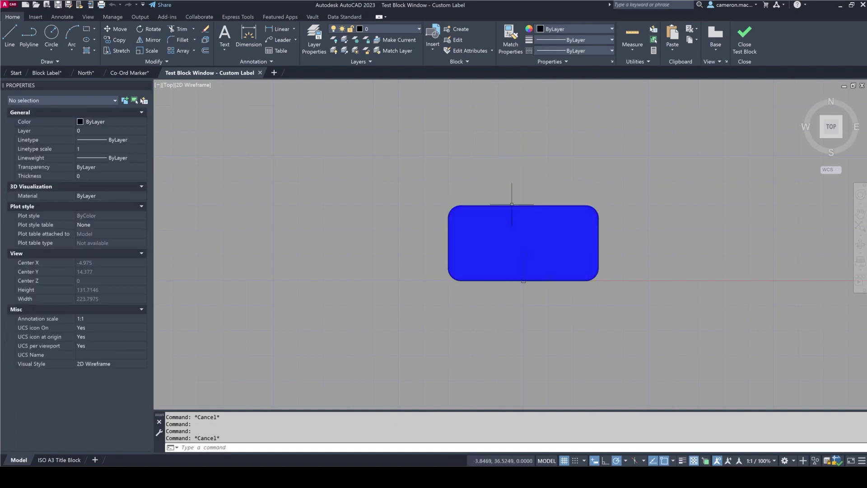
Fill in the test label's attributes with Row1 for ROW1 and Row2 for ROW2.
{"action": "left_click", "coordinate": [506, 204]}
{"action": "left_click", "coordinate": [90, 383]}
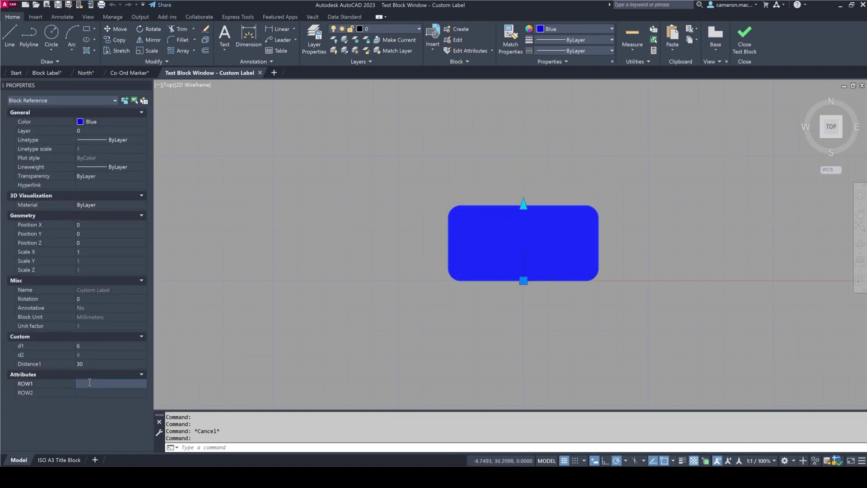
{"action": "type", "text": "Row1"}
{"action": "left_click", "coordinate": [86, 392]}
{"action": "type", "text": "Row2"}
{"action": "key", "text": "Return"}
{"action": "key", "text": "Escape"}
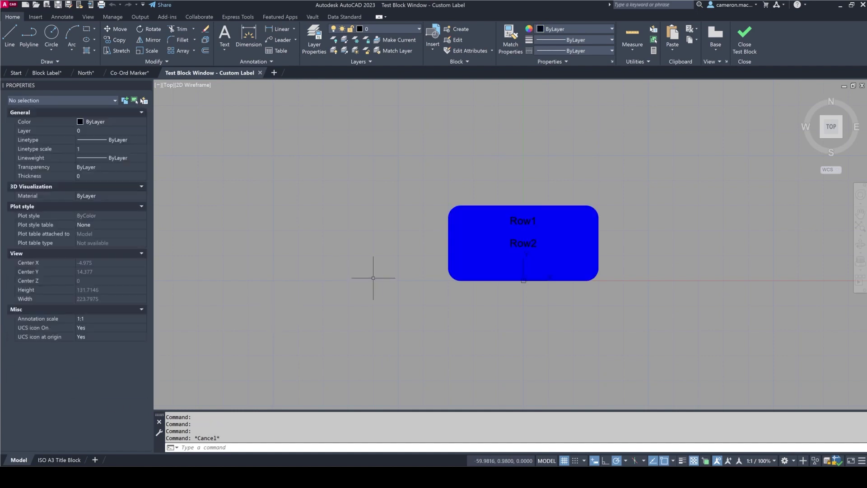
Stretch the test label down from its upper edge to a height of 21.
{"action": "scroll", "coordinate": [422, 199], "scroll_direction": "up", "scroll_amount": 4}
{"action": "scroll", "coordinate": [385, 175], "scroll_direction": "down", "scroll_amount": 2}
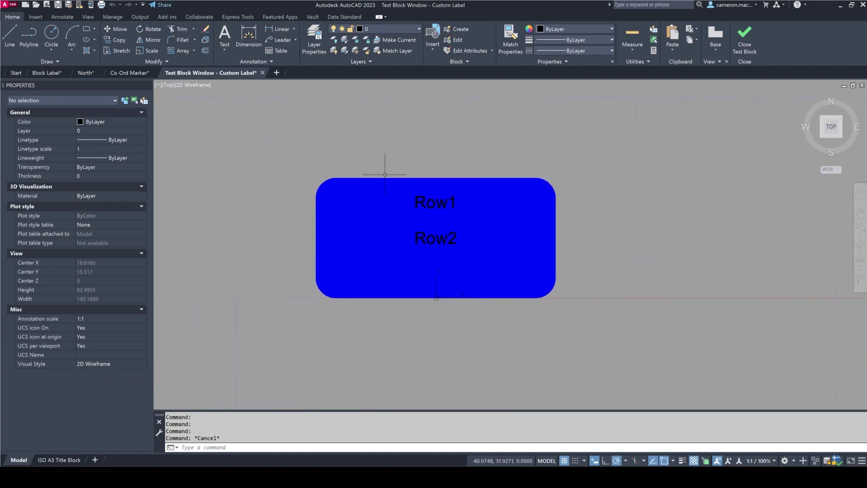
{"action": "left_click", "coordinate": [458, 179]}
{"action": "left_click", "coordinate": [436, 174]}
{"action": "left_click", "coordinate": [437, 202]}
Stretch the test label up to a height of 48 and back down to 21, and deselect it.
{"action": "left_click", "coordinate": [436, 211]}
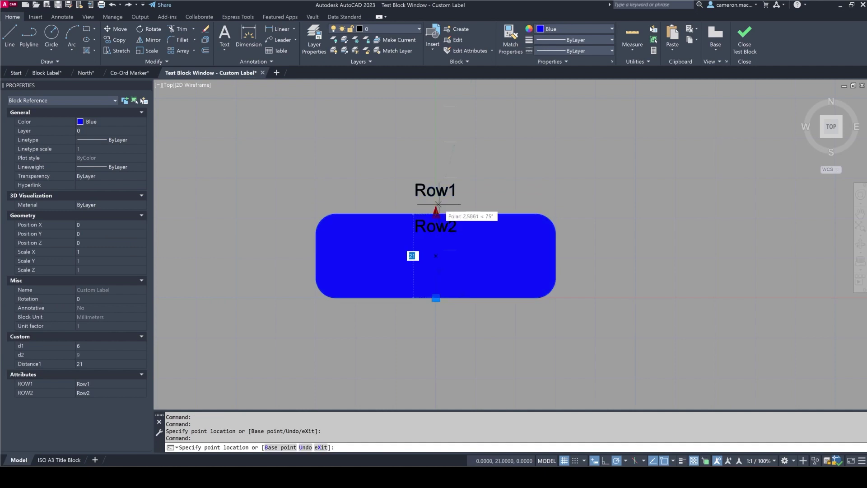
{"action": "left_click", "coordinate": [468, 90]}
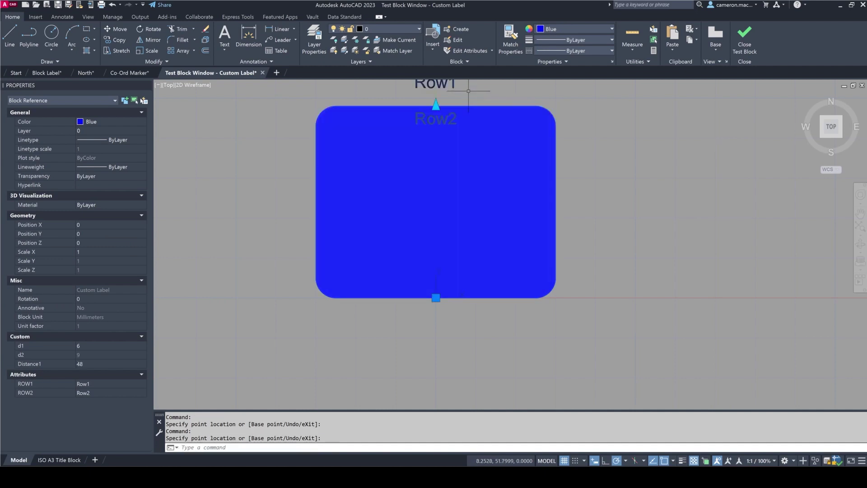
{"action": "middle_click_drag", "start_coordinate": [468, 90], "coordinate": [517, 161]}
{"action": "left_click", "coordinate": [484, 175]}
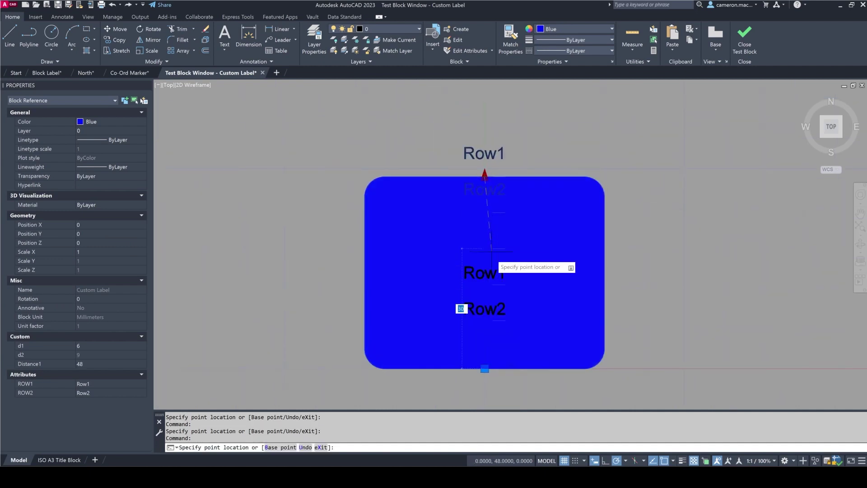
{"action": "left_click", "coordinate": [491, 284]}
{"action": "key", "text": "Escape"}
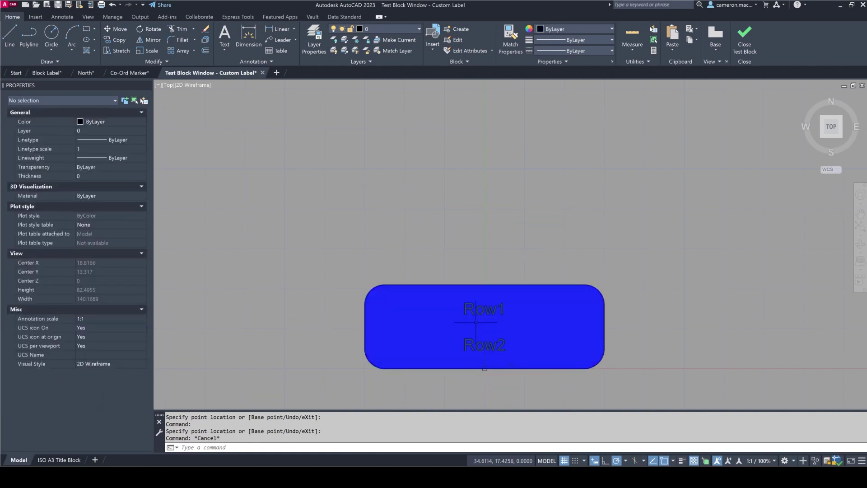
Stretch the test label from its upper edge up to a height of 48.
{"action": "scroll", "coordinate": [479, 330], "scroll_direction": "up", "scroll_amount": 2}
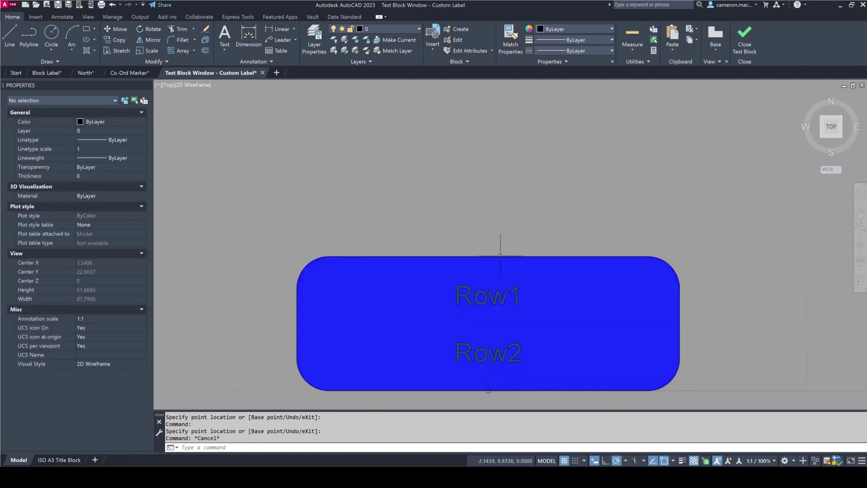
{"action": "left_click", "coordinate": [501, 255]}
{"action": "left_click", "coordinate": [489, 253]}
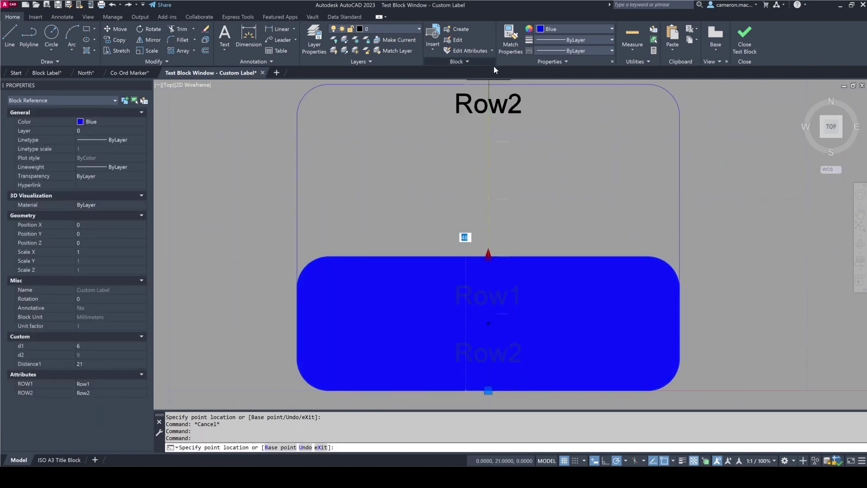
{"action": "left_click", "coordinate": [490, 82]}
{"action": "scroll", "coordinate": [482, 225], "scroll_direction": "down", "scroll_amount": 3}
{"action": "scroll", "coordinate": [483, 230], "scroll_direction": "up", "scroll_amount": 3}
{"action": "middle_click_drag", "start_coordinate": [479, 205], "coordinate": [477, 234]}
{"action": "scroll", "coordinate": [477, 234], "scroll_direction": "down", "scroll_amount": 2}
Repeat the label's stretch several times at the same height of 48 to test how the row text responds.
{"action": "left_click", "coordinate": [486, 184]}
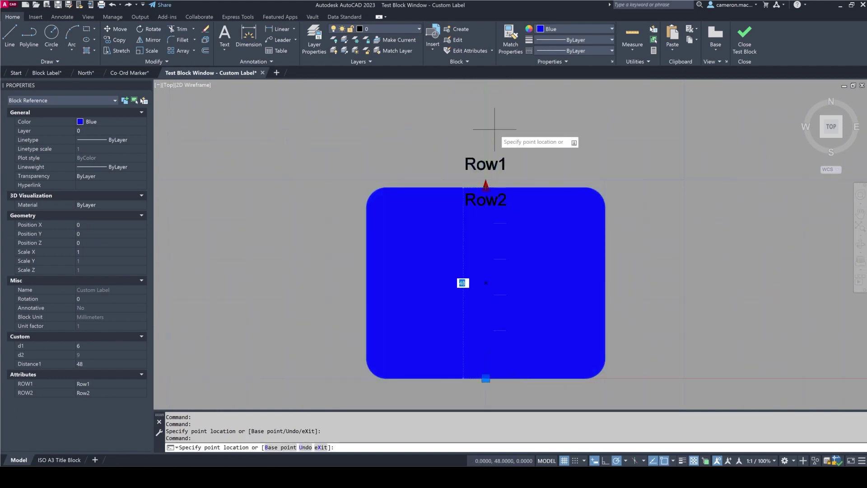
{"action": "left_click", "coordinate": [489, 181]}
{"action": "left_click", "coordinate": [486, 185]}
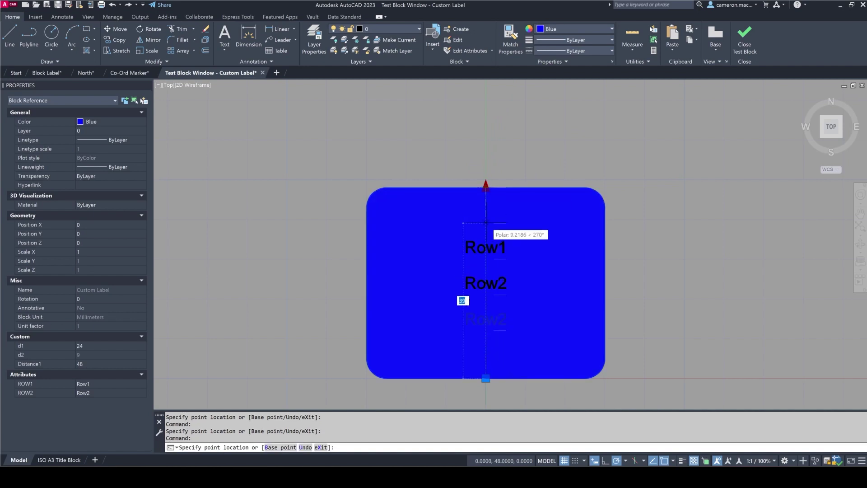
{"action": "left_click", "coordinate": [484, 186]}
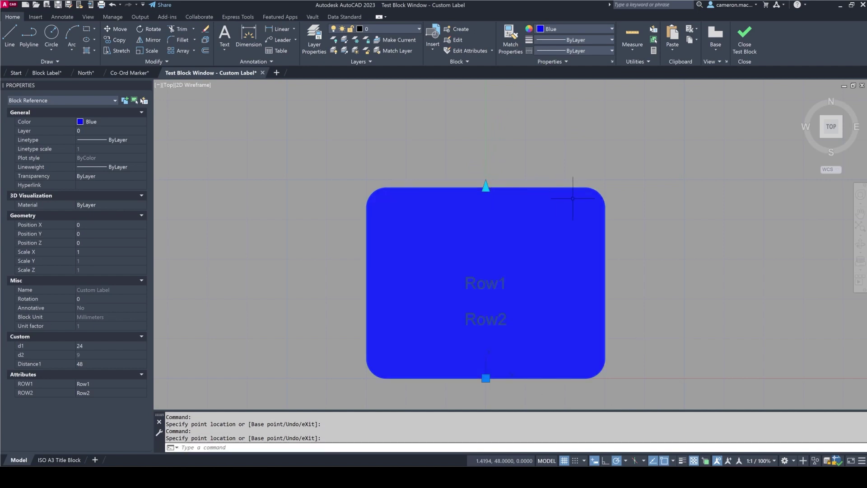
{"action": "left_click", "coordinate": [486, 186]}
{"action": "left_click", "coordinate": [496, 196]}
Stretch the test label down to a height of 39 and back up to 48, and deselect it.
{"action": "left_click", "coordinate": [486, 185]}
{"action": "left_click", "coordinate": [496, 225]}
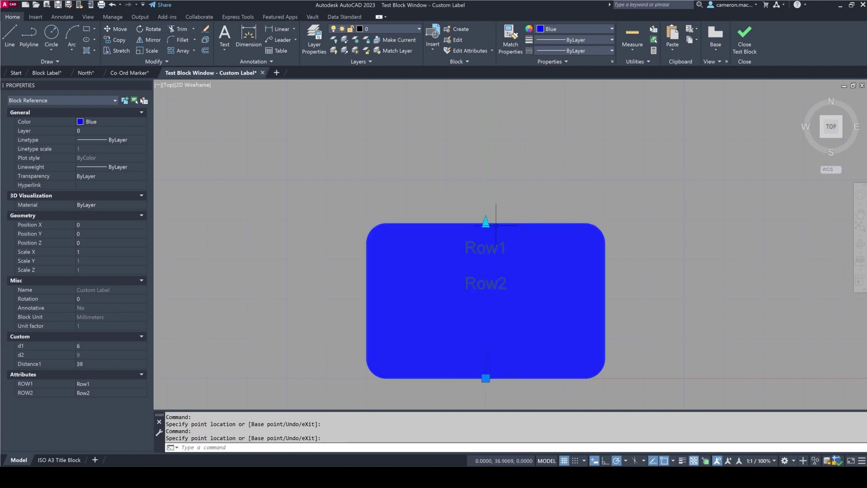
{"action": "left_click", "coordinate": [486, 223]}
{"action": "left_click", "coordinate": [501, 179]}
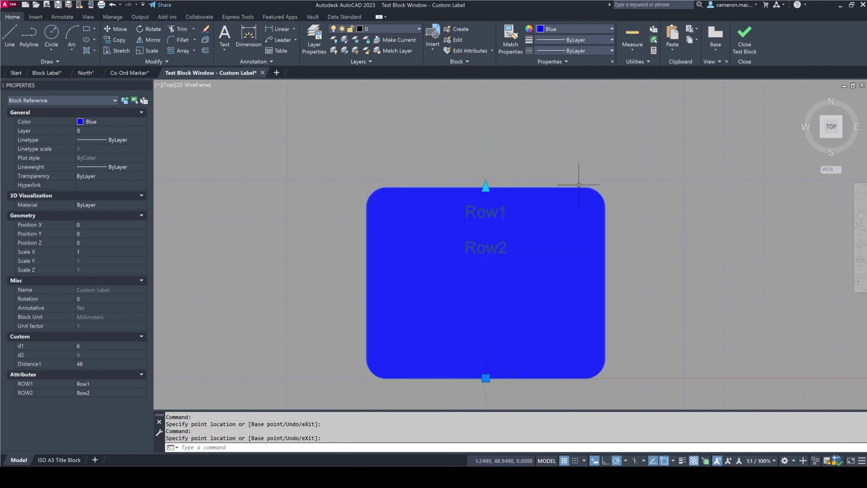
{"action": "key", "text": "Escape"}
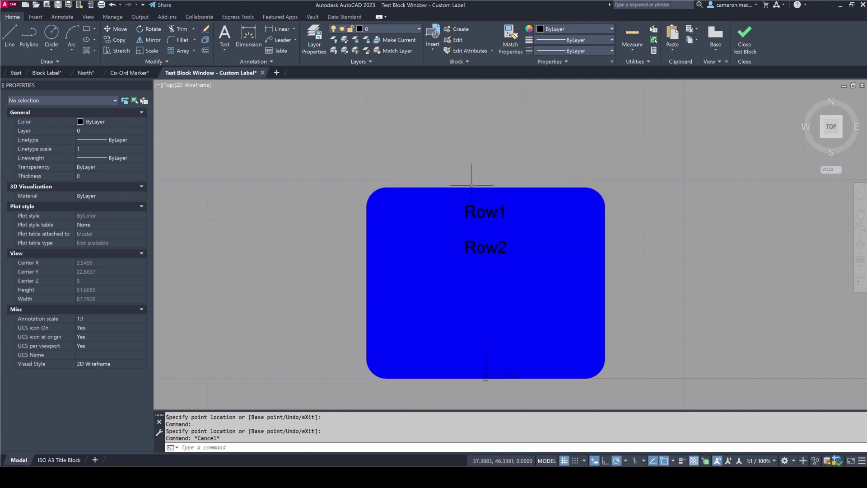
{"action": "left_click", "coordinate": [474, 187]}
{"action": "key", "text": "Escape"}
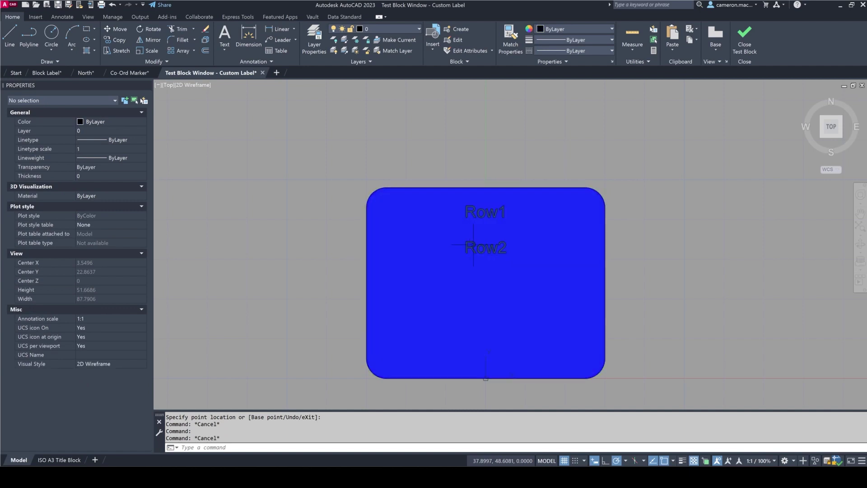
{"action": "key", "text": "Escape"}
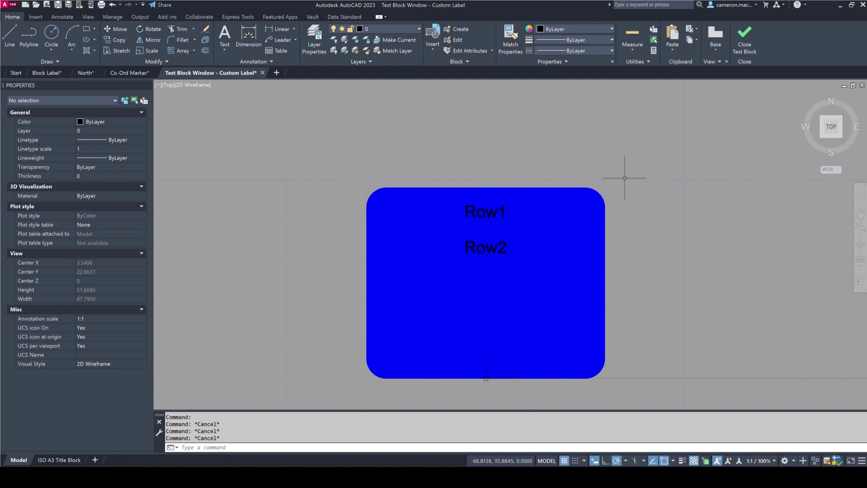
{"action": "scroll", "coordinate": [298, 228], "scroll_direction": "down", "scroll_amount": 1}
{"action": "middle_click_drag", "start_coordinate": [298, 226], "coordinate": [317, 205]}
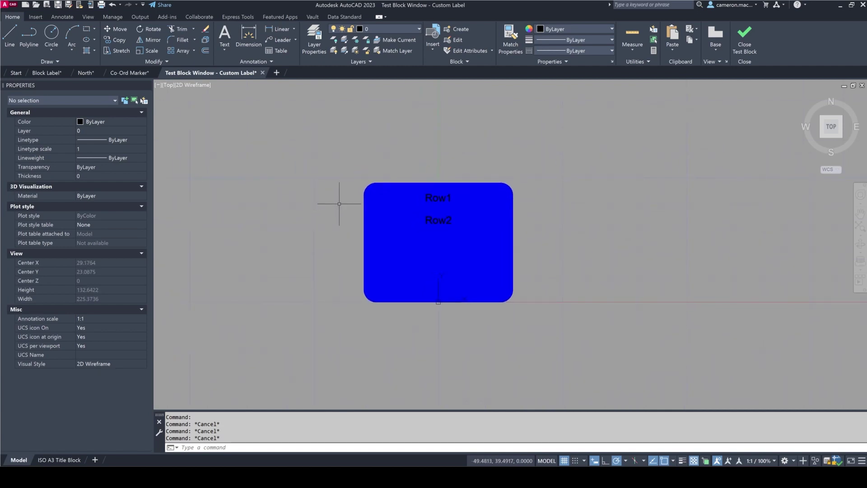